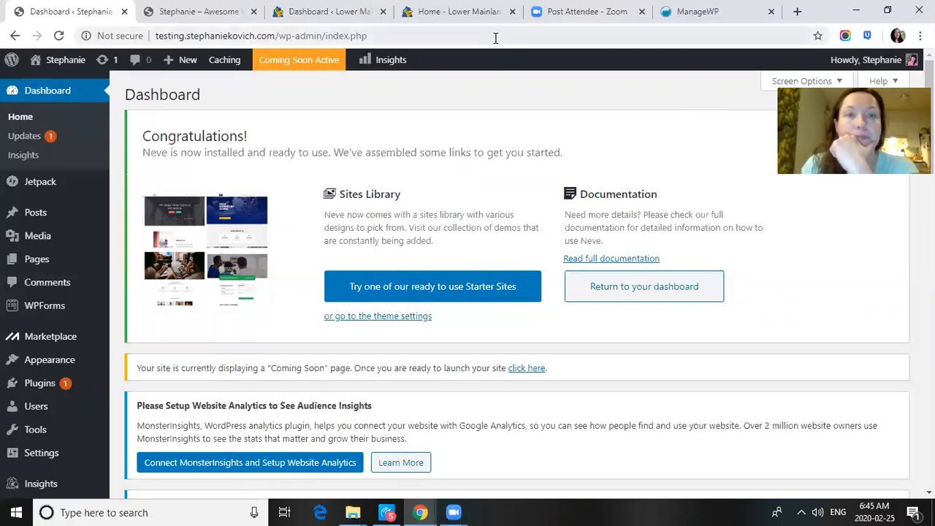
# Switch to the 'Home - Lower Mainland Hikers' tab to show the live site's homepage.
pyautogui.click(438, 23)
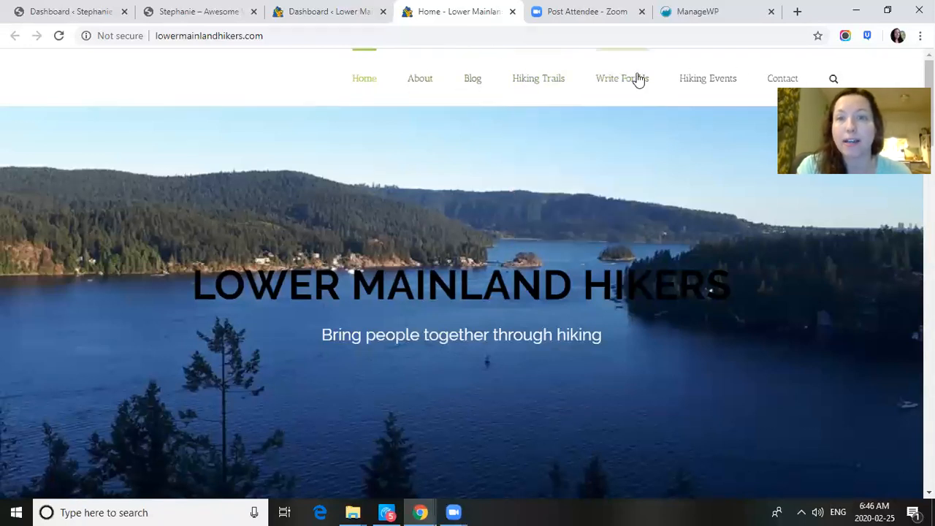
pyautogui.moveTo(553, 98)
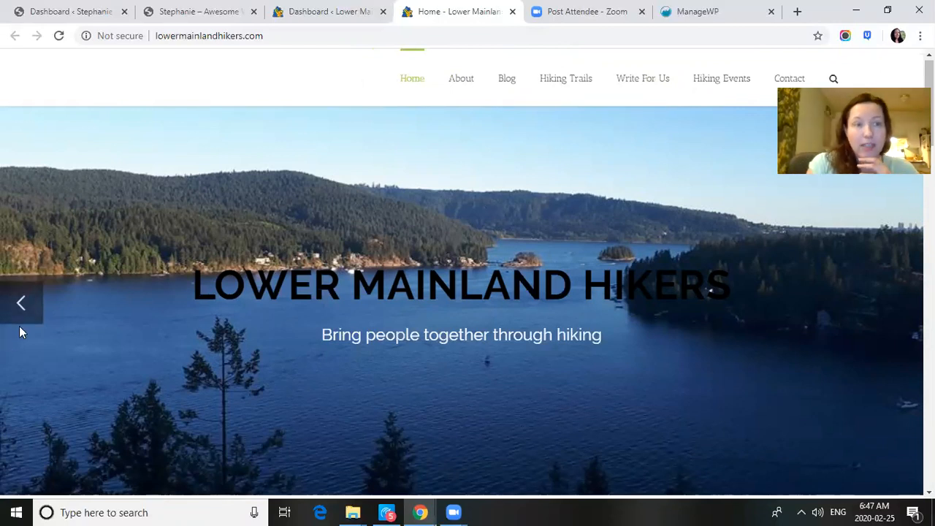
# Step the header slider back through its slides, then scroll down the homepage.
pyautogui.click(21, 304)
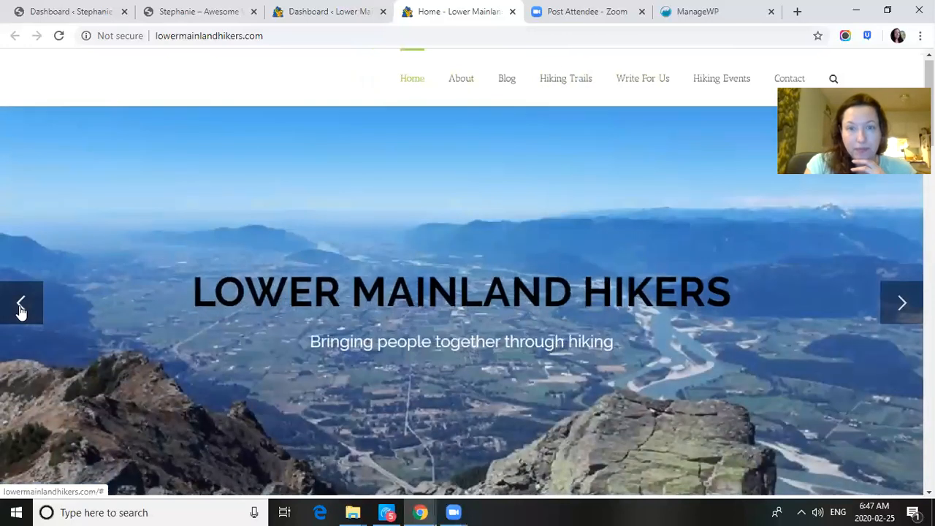
pyautogui.click(21, 304)
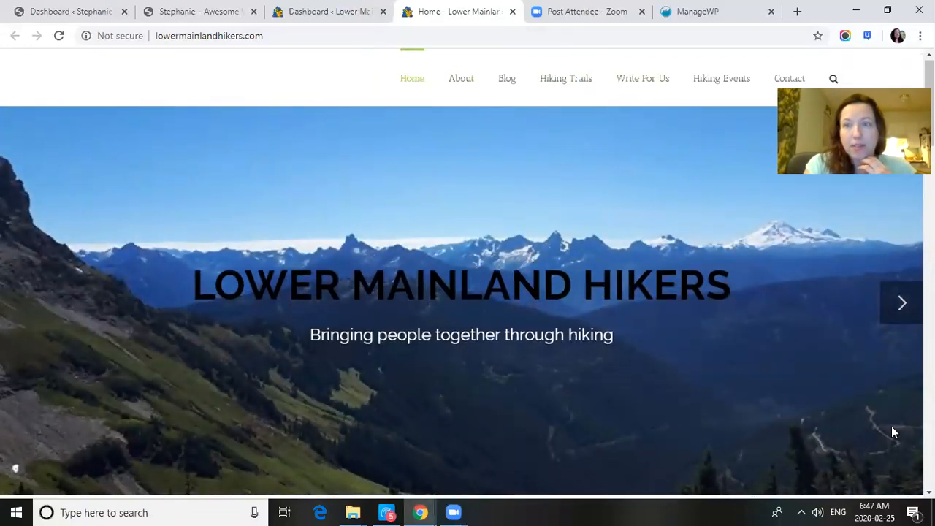
pyautogui.scroll(-3, 15, 469)
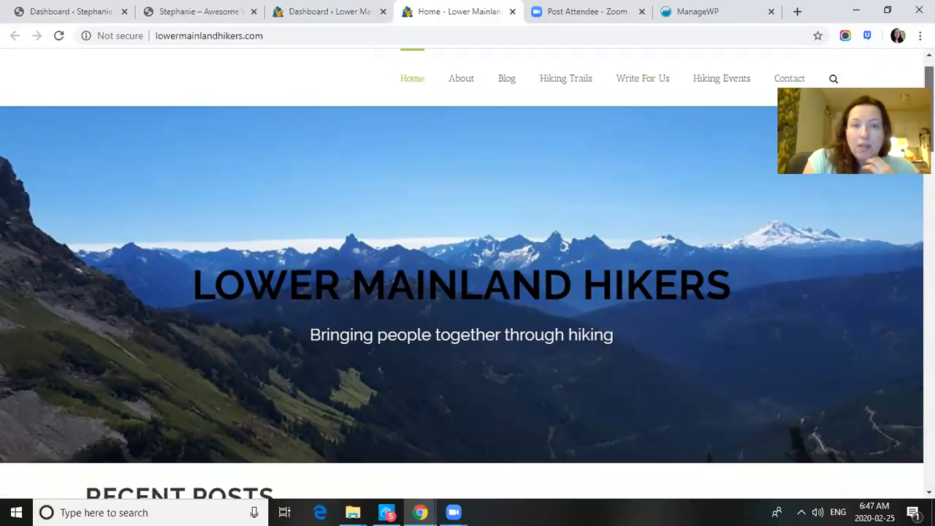
pyautogui.scroll(-4, 468, 351)
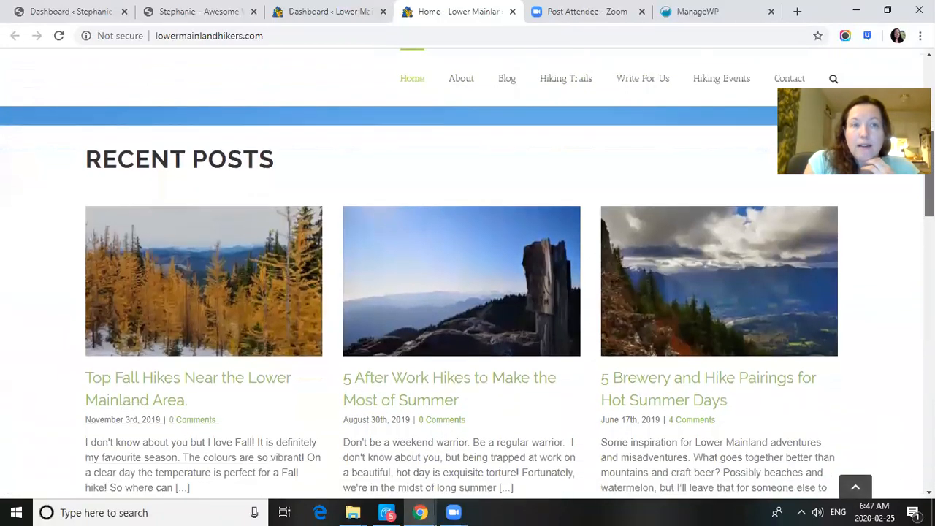
pyautogui.scroll(-3, 468, 303)
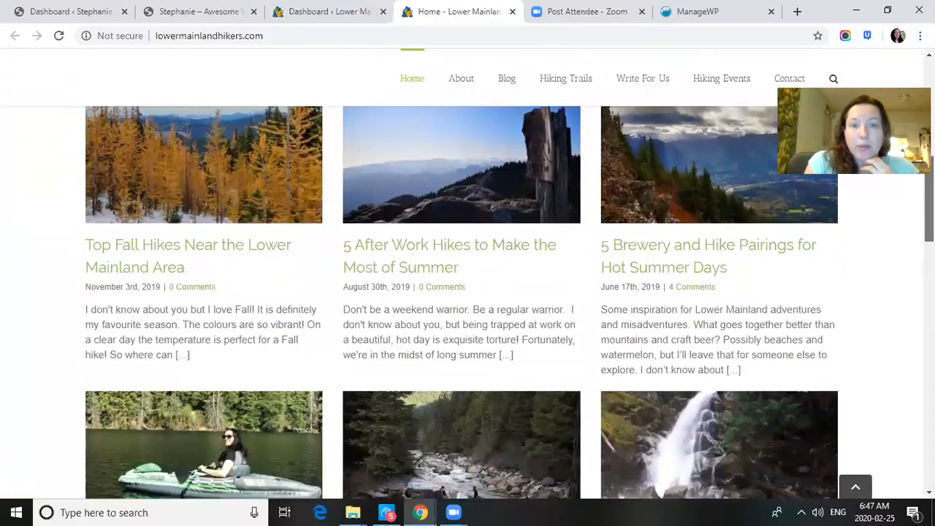
pyautogui.scroll(-2, 467, 303)
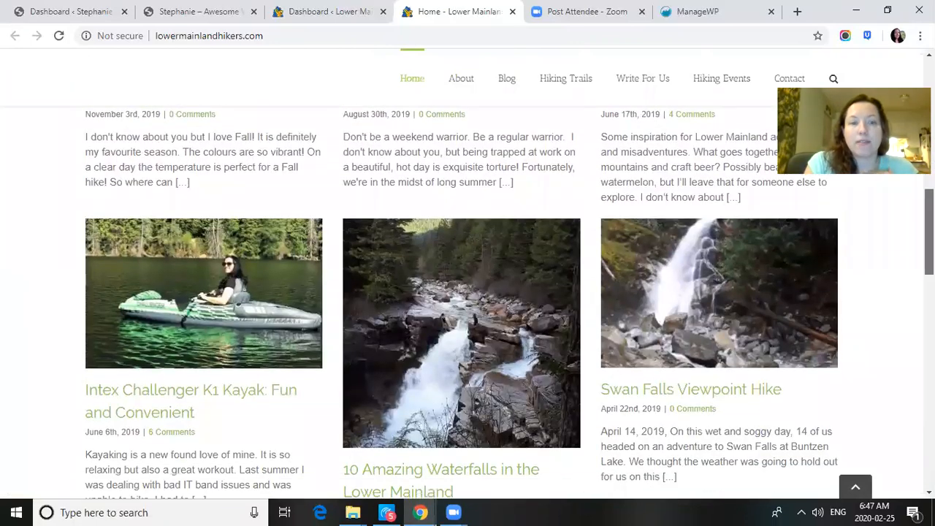
pyautogui.scroll(4, 467, 303)
pyautogui.scroll(2, 716, 265)
pyautogui.scroll(-2, 716, 265)
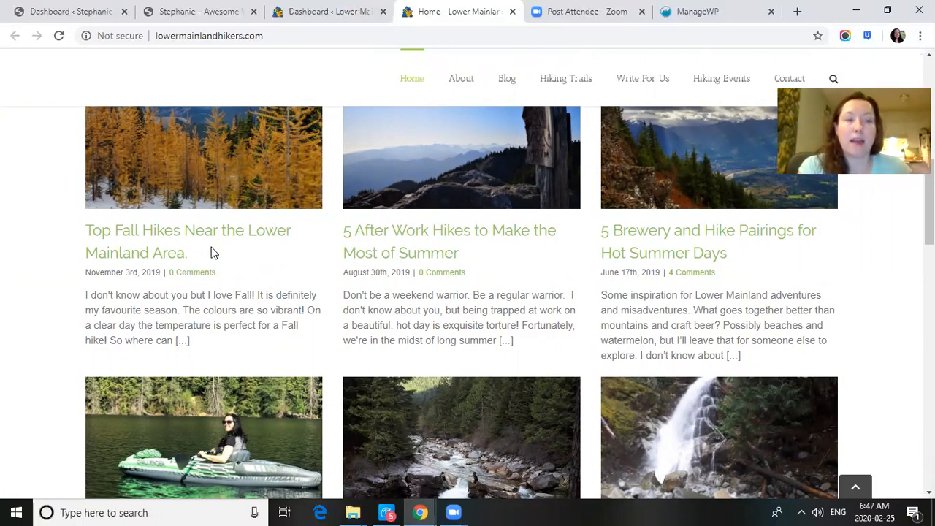
# Scroll down to the Instagram feed and footer, then return to the Dashboard tab.
pyautogui.moveTo(929, 209); pyautogui.dragTo(929, 340)
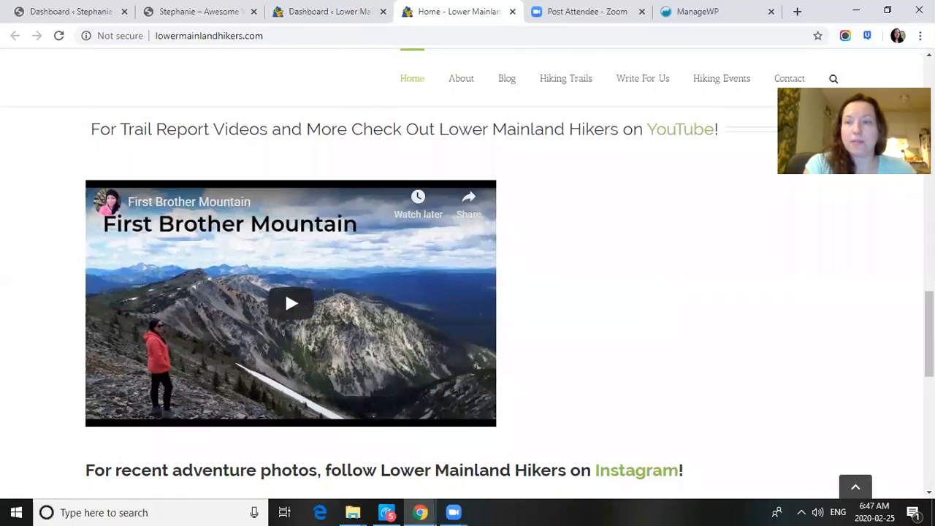
pyautogui.scroll(-4, 203, 415)
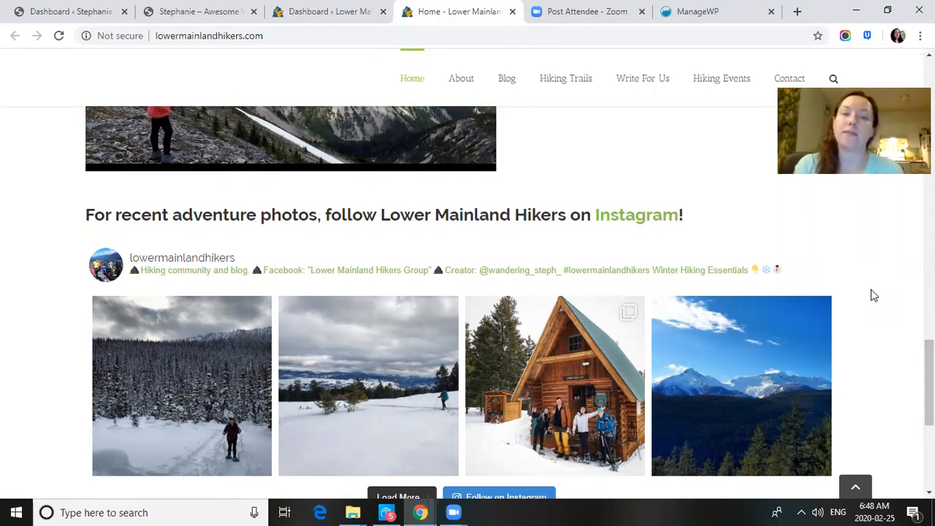
pyautogui.scroll(-4, 468, 293)
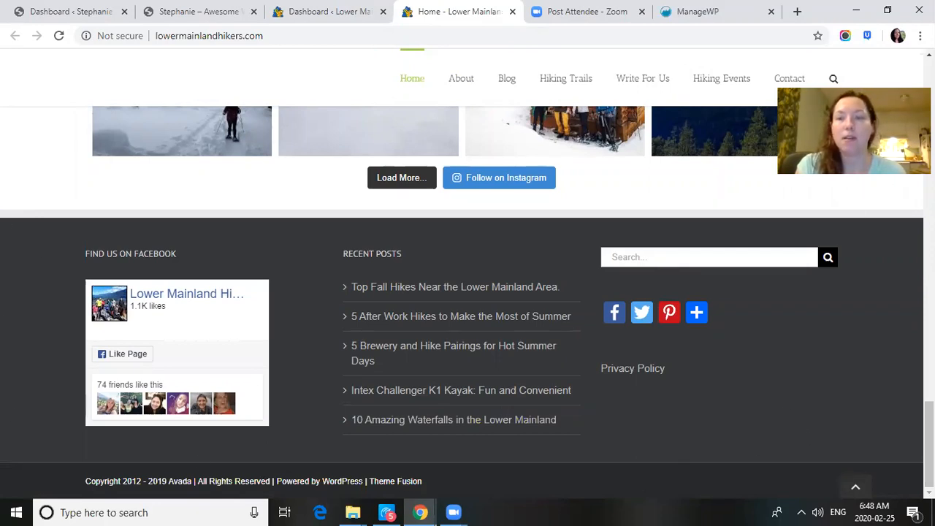
pyautogui.click(323, 16)
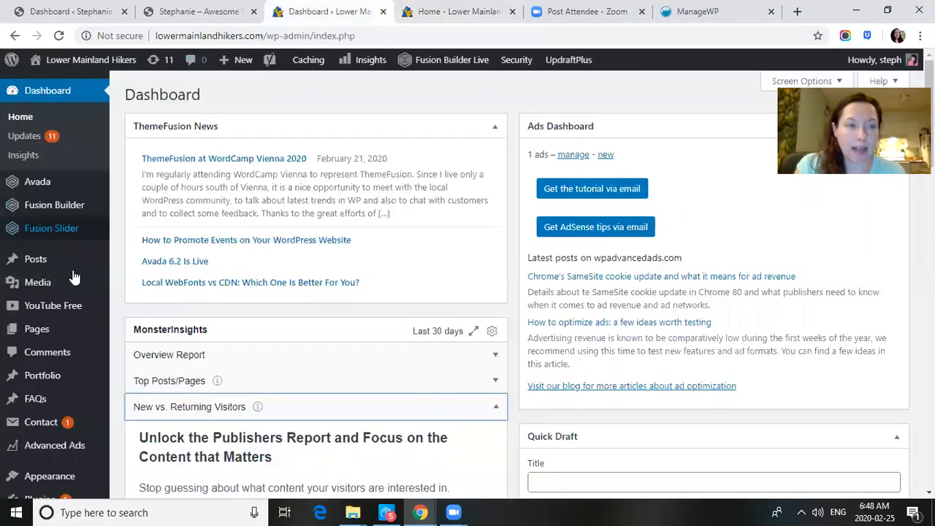
# From the Pages list, open 'Home — Front Page' in the Fusion Builder editor.
pyautogui.click(87, 342)
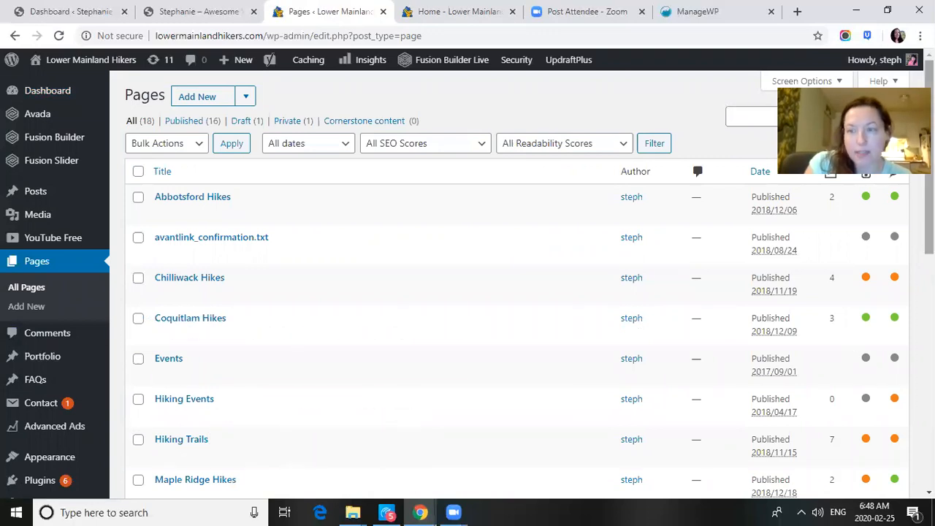
pyautogui.scroll(-1, 716, 239)
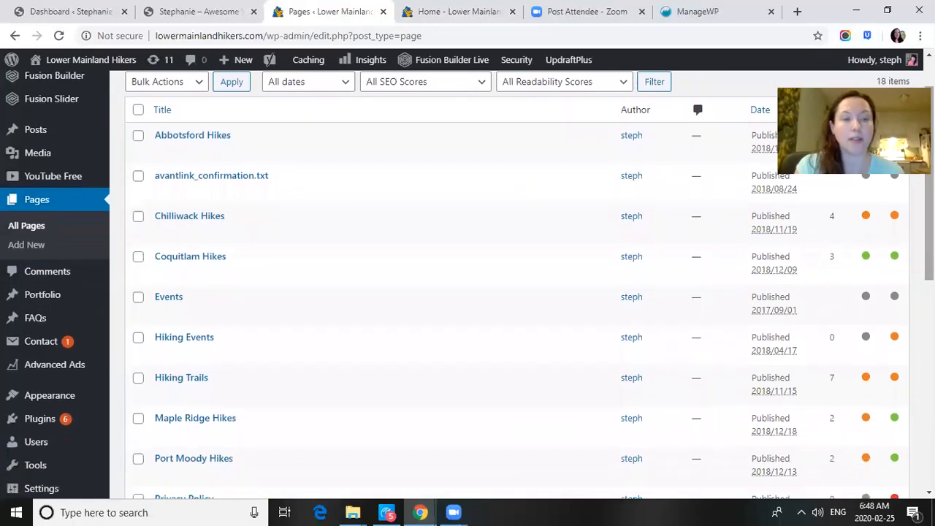
pyautogui.scroll(-2, 716, 239)
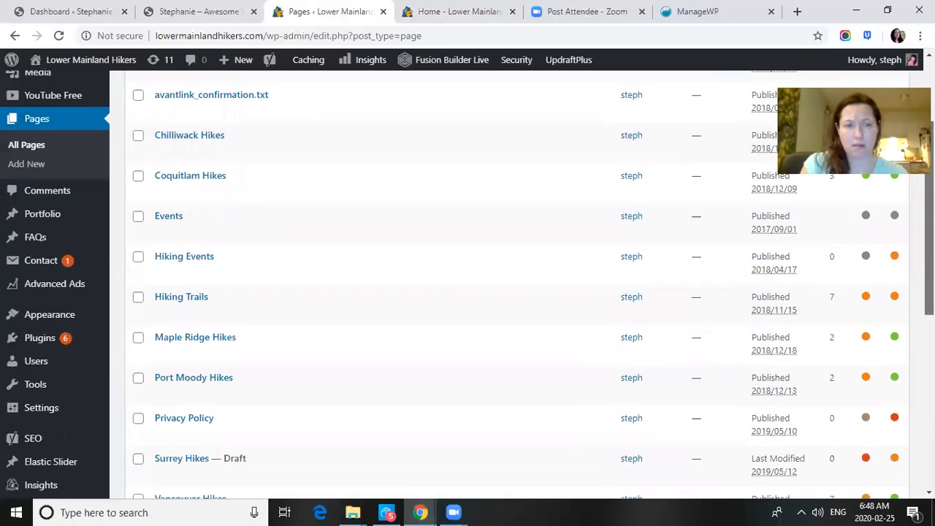
pyautogui.scroll(-3, 716, 239)
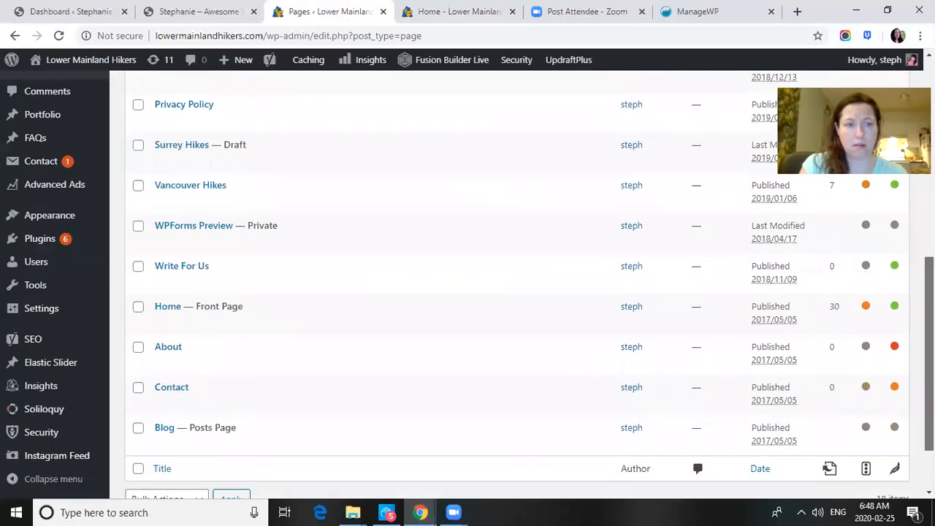
pyautogui.click(165, 310)
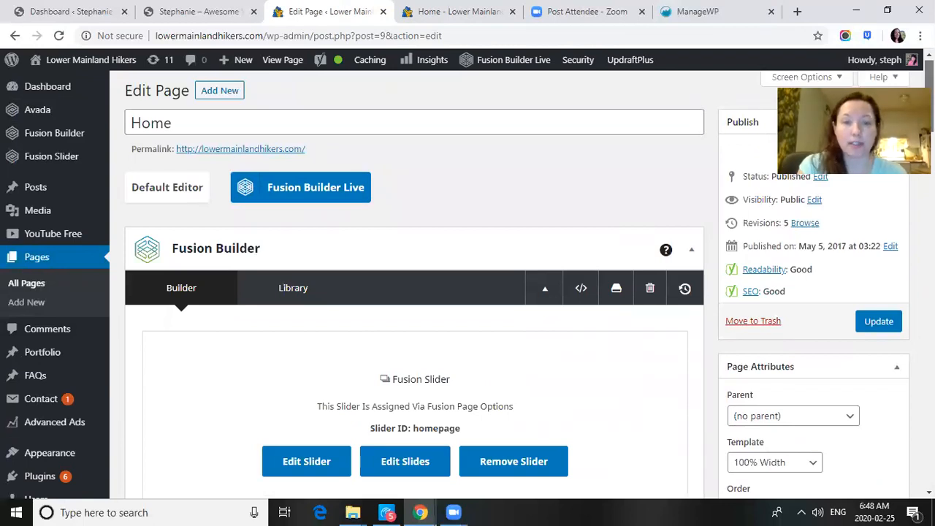
# Scroll through the Home page's Fusion Builder containers, then switch to the live homepage tab.
pyautogui.scroll(-2, 413, 285)
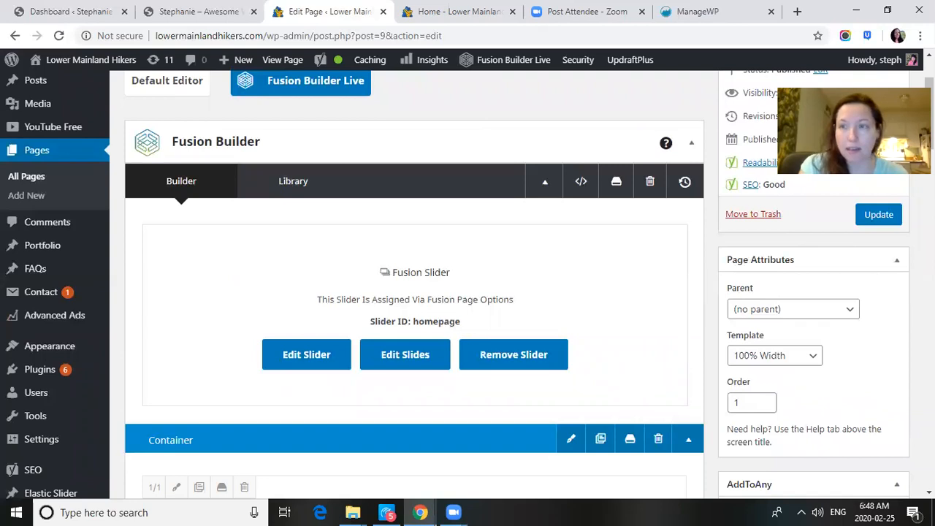
pyautogui.scroll(-4, 414, 285)
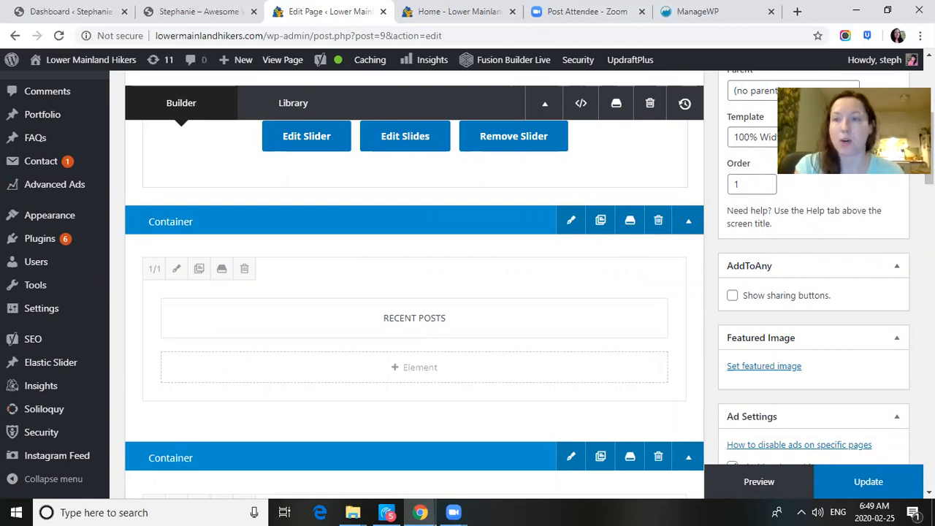
pyautogui.scroll(-2, 414, 292)
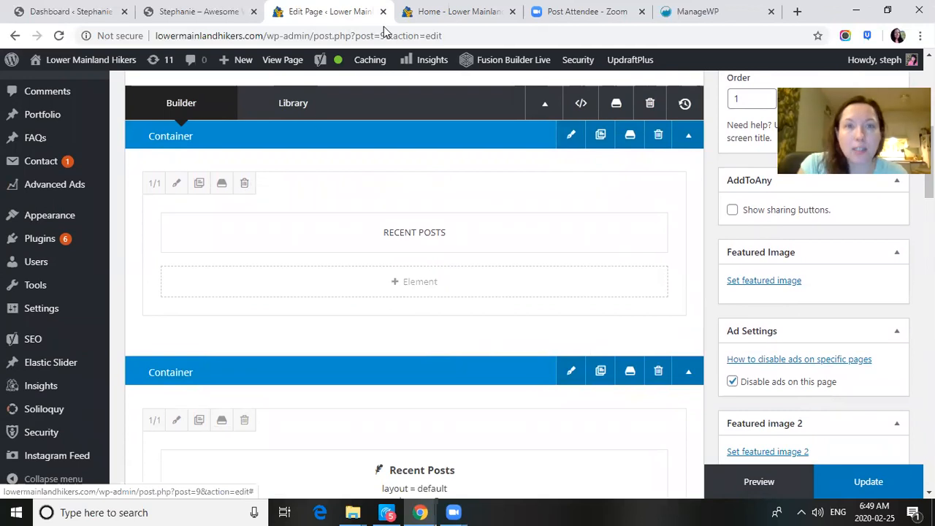
pyautogui.hotkey('ctrl', 'Tab')
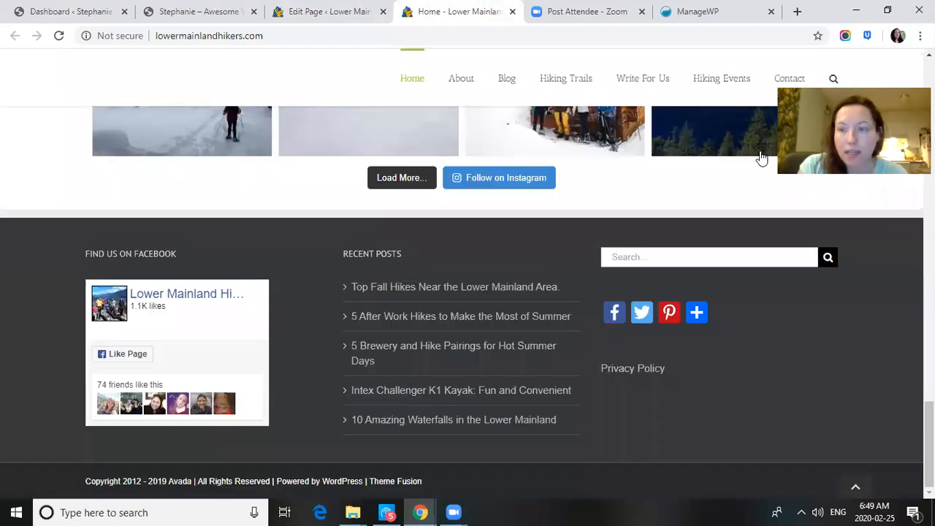
# Check the live page's slider and three Recent Posts cards, then go back to Edit Page.
pyautogui.press('Home')
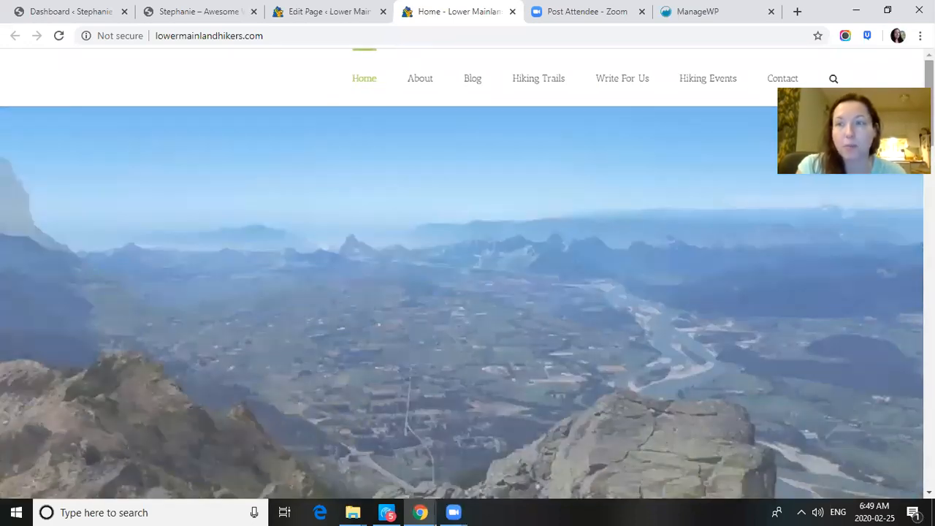
pyautogui.scroll(-2, 366, 230)
pyautogui.scroll(-3, 467, 292)
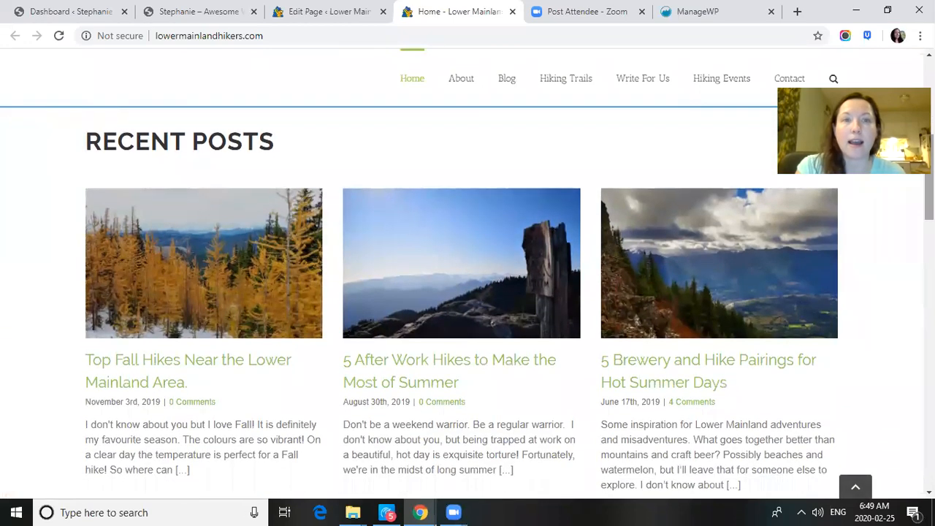
pyautogui.click(295, 23)
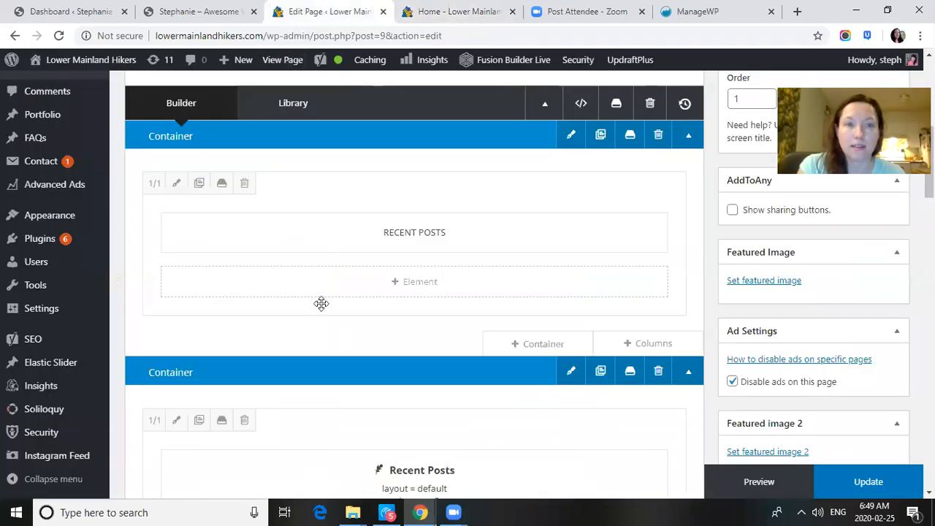
pyautogui.moveTo(294, 247)
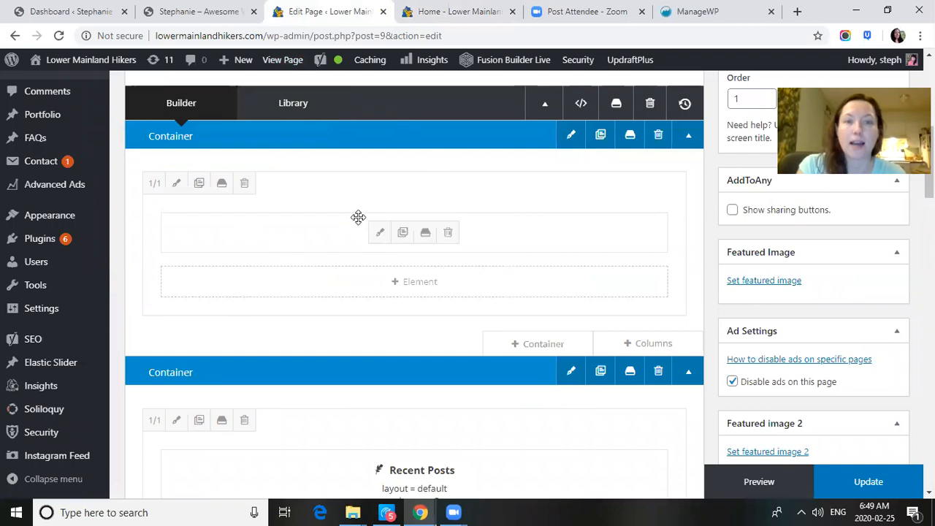
pyautogui.moveTo(382, 236)
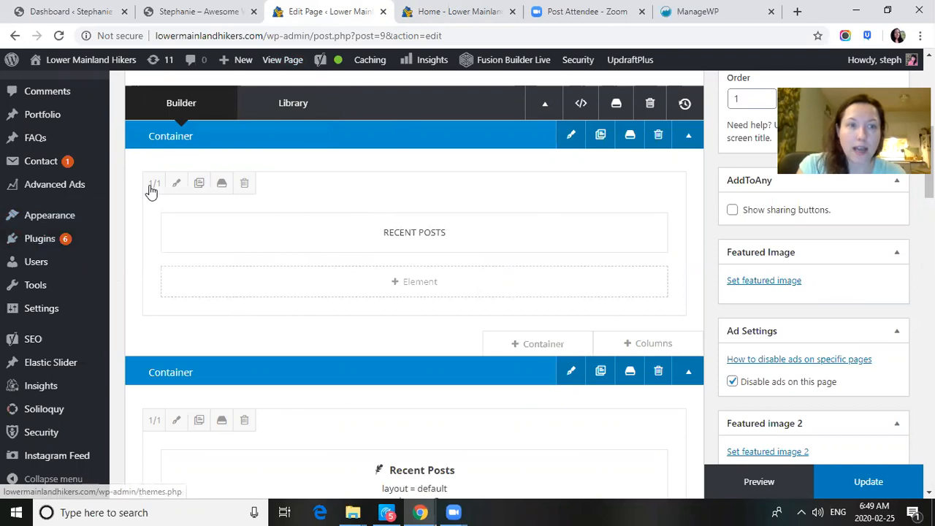
pyautogui.scroll(-2, 414, 293)
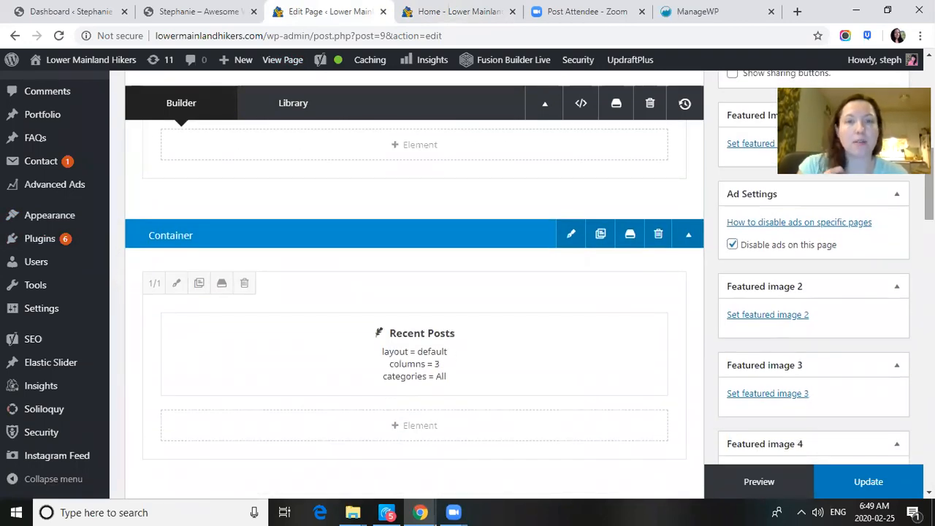
pyautogui.scroll(-2, 415, 292)
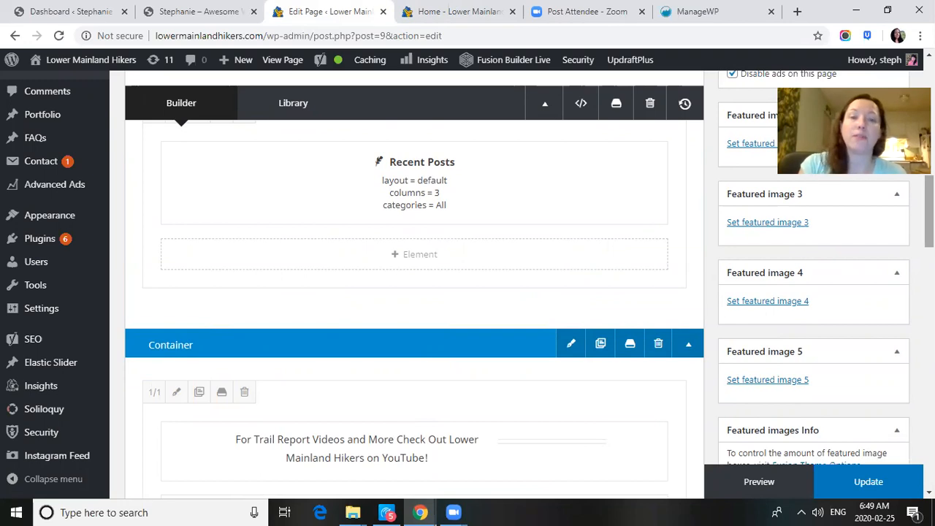
pyautogui.scroll(-1, 414, 292)
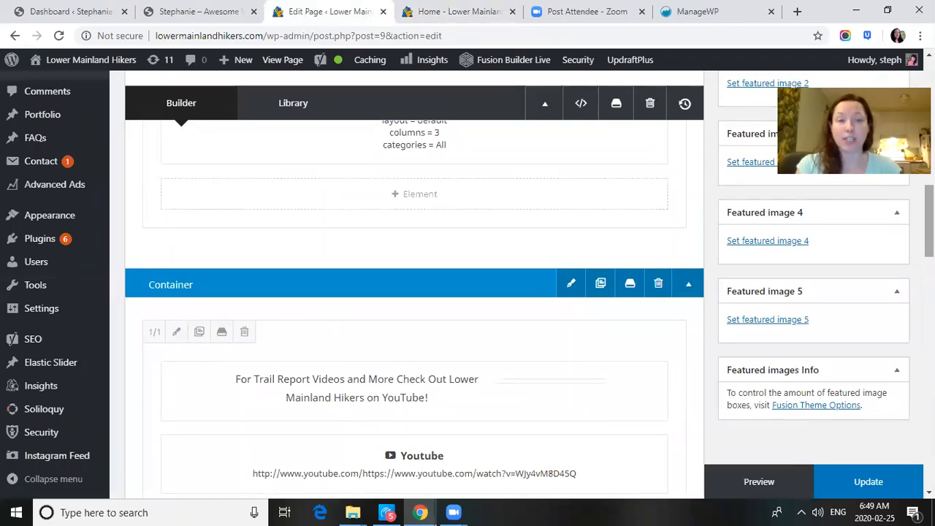
pyautogui.scroll(3, 415, 293)
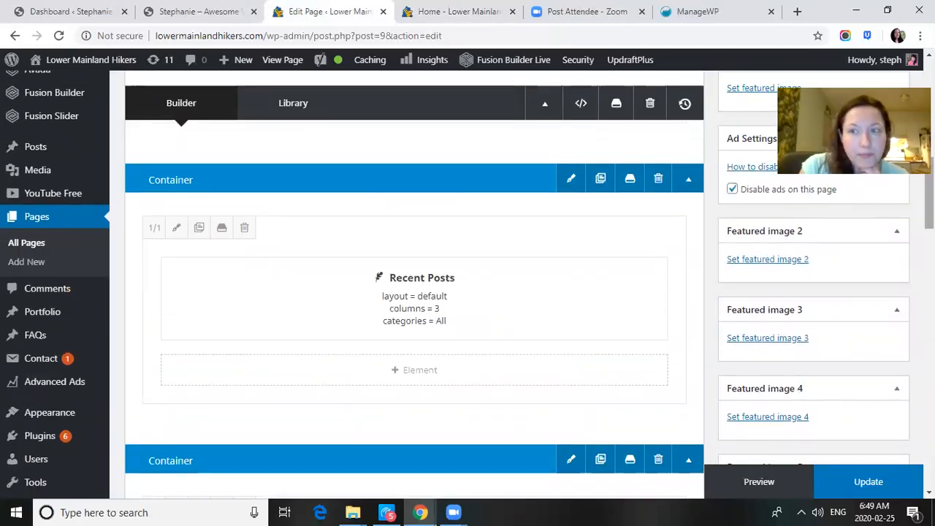
pyautogui.scroll(-3, 415, 293)
pyautogui.scroll(-2, 674, 161)
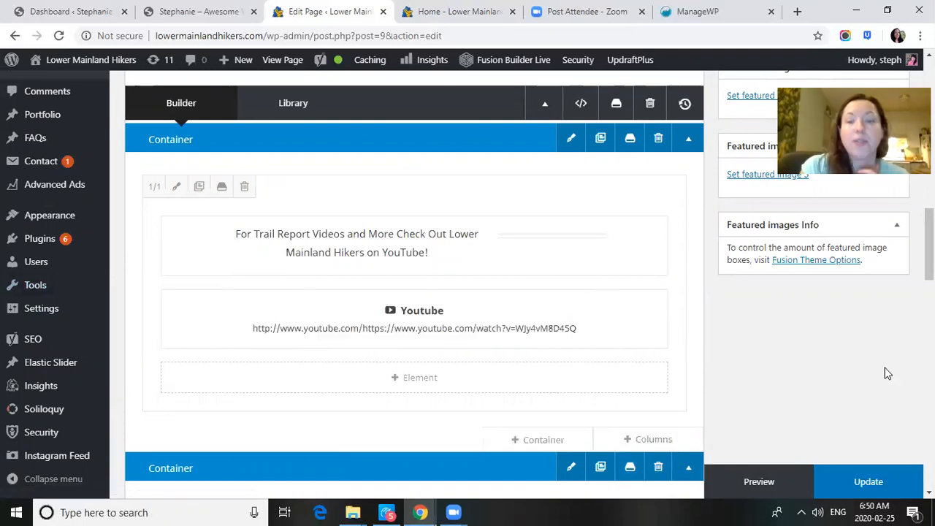
pyautogui.scroll(-4, 476, 146)
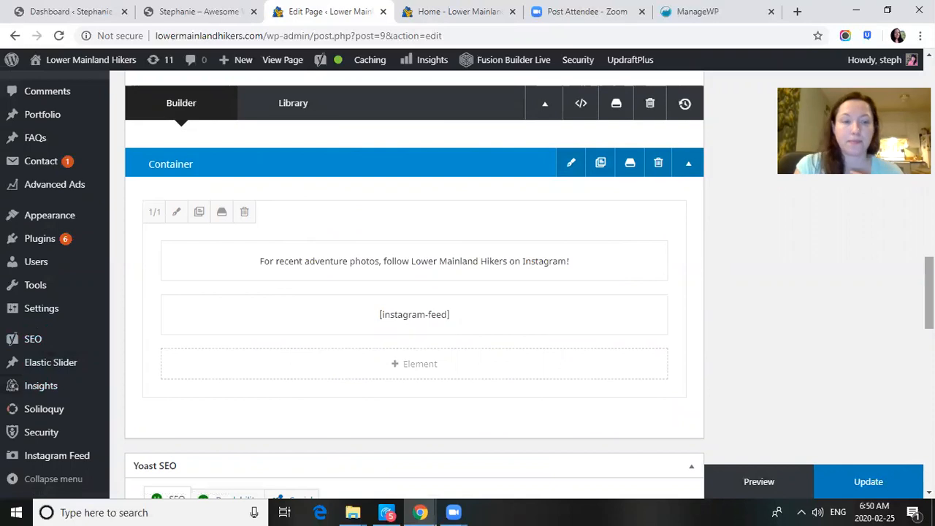
pyautogui.scroll(-4, 929, 292)
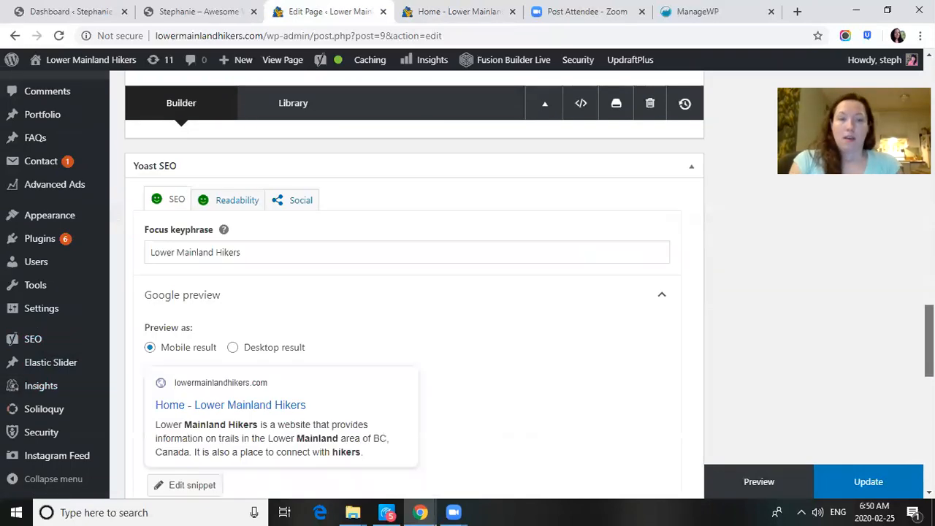
pyautogui.scroll(-9, 414, 285)
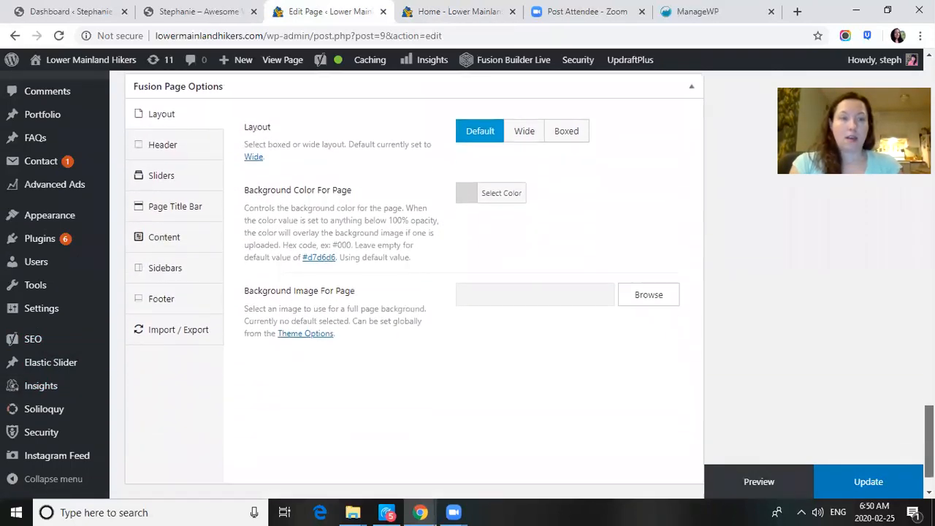
pyautogui.scroll(15, 415, 285)
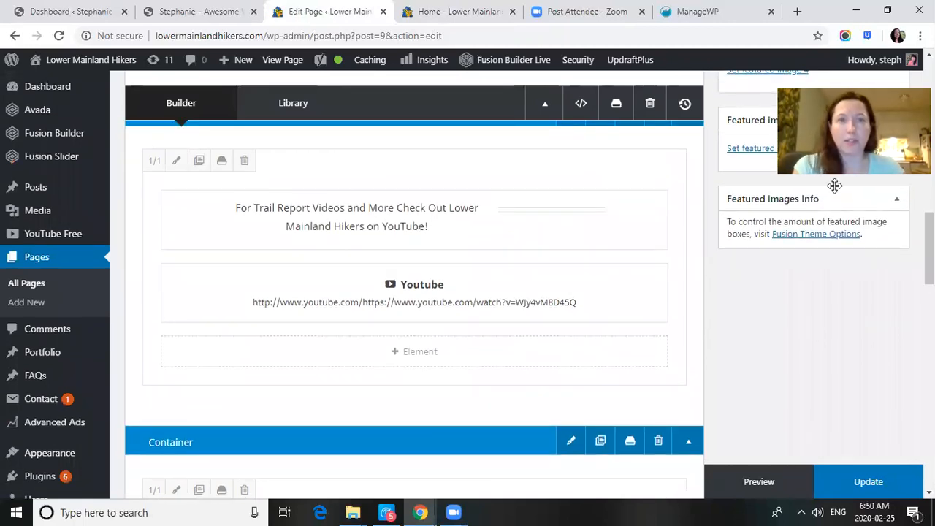
pyautogui.click(425, 25)
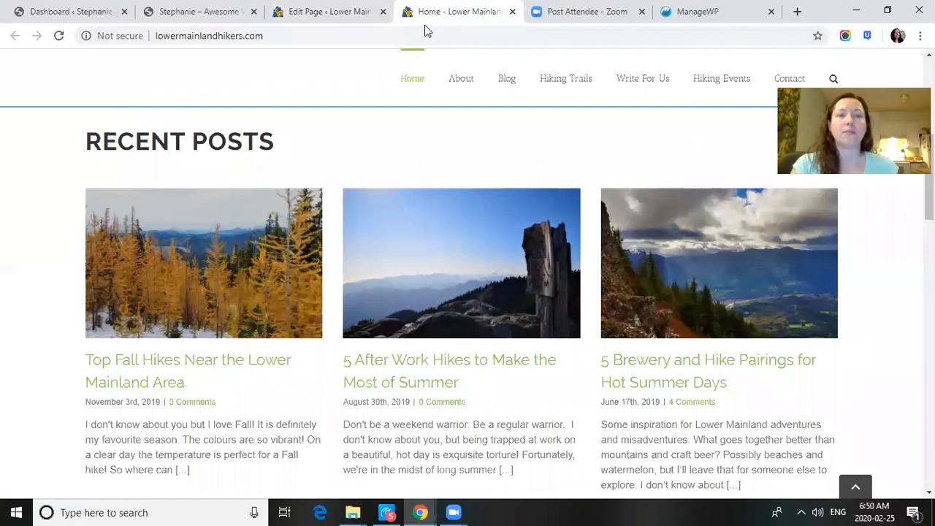
pyautogui.scroll(-15, 467, 303)
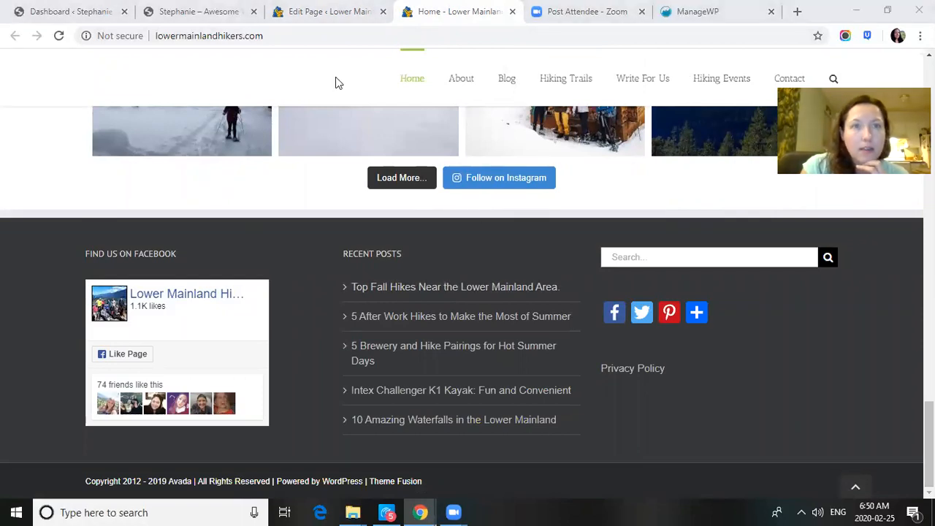
pyautogui.hotkey('ctrl', 'shift', 'Tab')
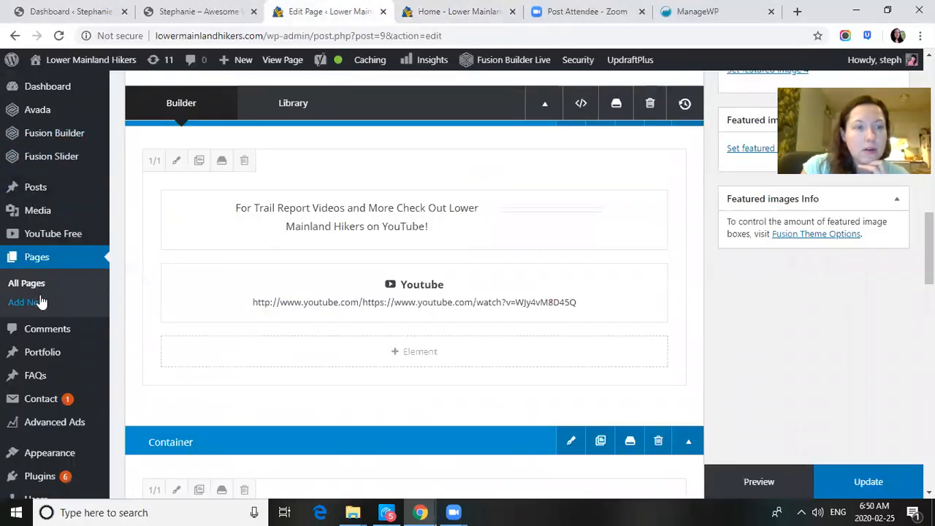
pyautogui.moveTo(31, 450)
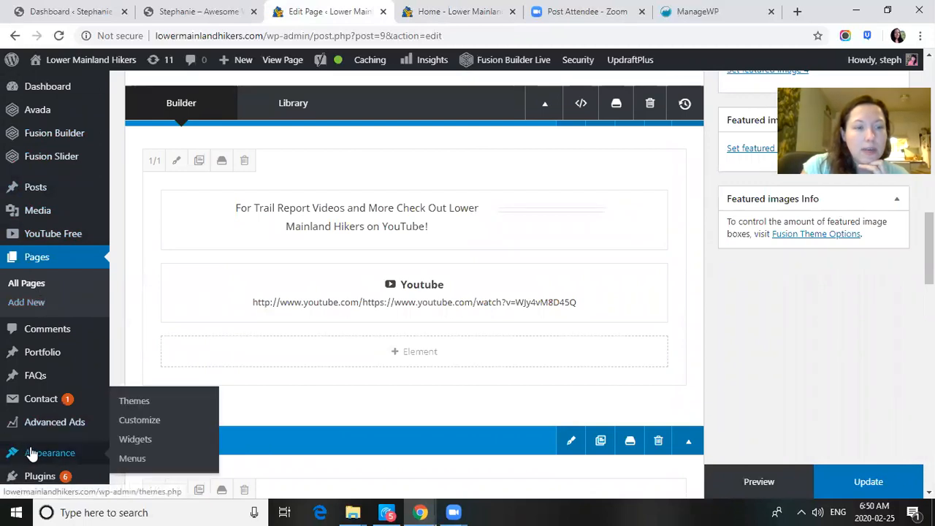
# In Appearance > Widgets, expand Footer Widgets 1, 2 and 3, demoing an Audio widget drag.
pyautogui.click(141, 446)
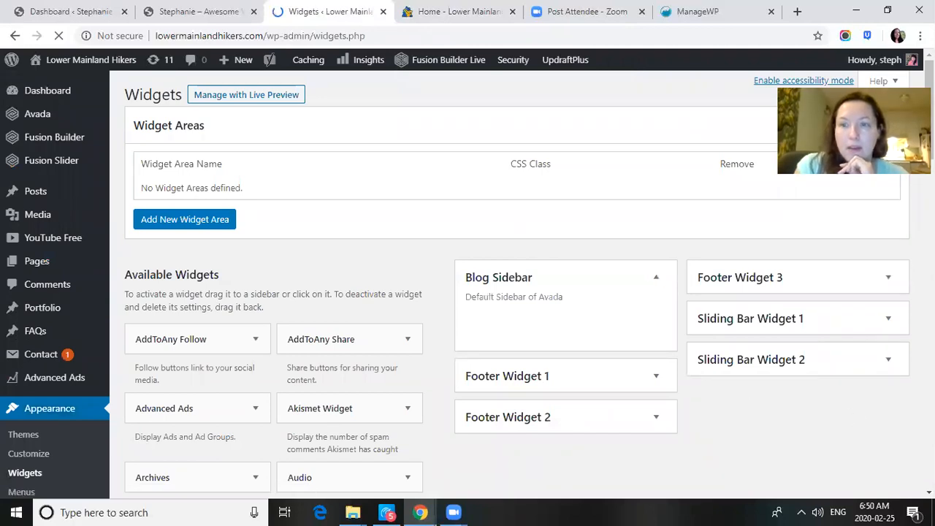
pyautogui.scroll(-3, 650, 219)
pyautogui.click(656, 197)
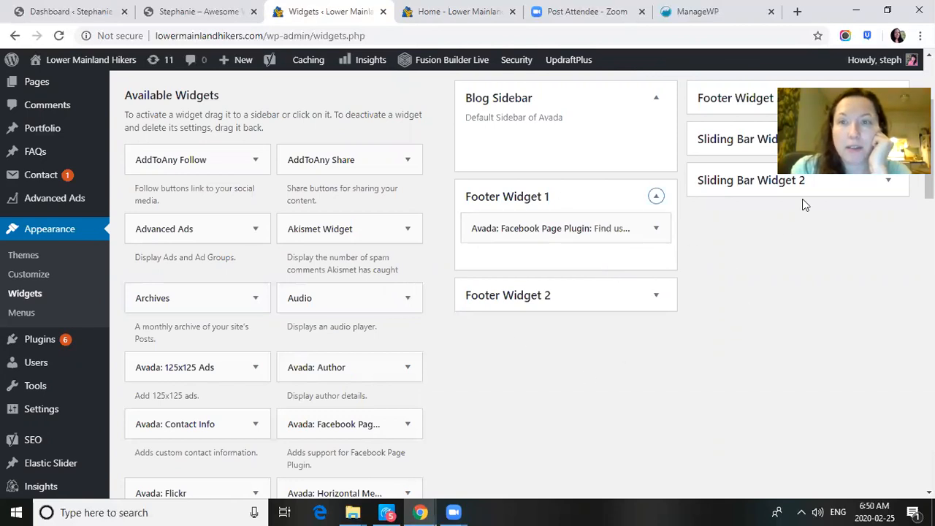
pyautogui.click(659, 299)
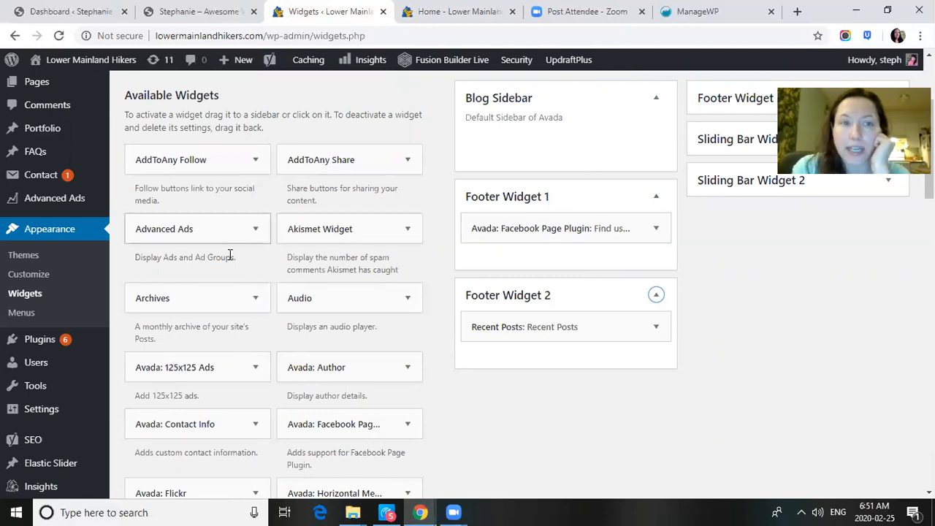
pyautogui.moveTo(350, 298)
pyautogui.mouseDown()
pyautogui.moveTo(484, 242)
pyautogui.moveTo(547, 241)
pyautogui.moveTo(465, 249)
pyautogui.moveTo(329, 315)
pyautogui.moveTo(336, 291)
pyautogui.mouseUp()
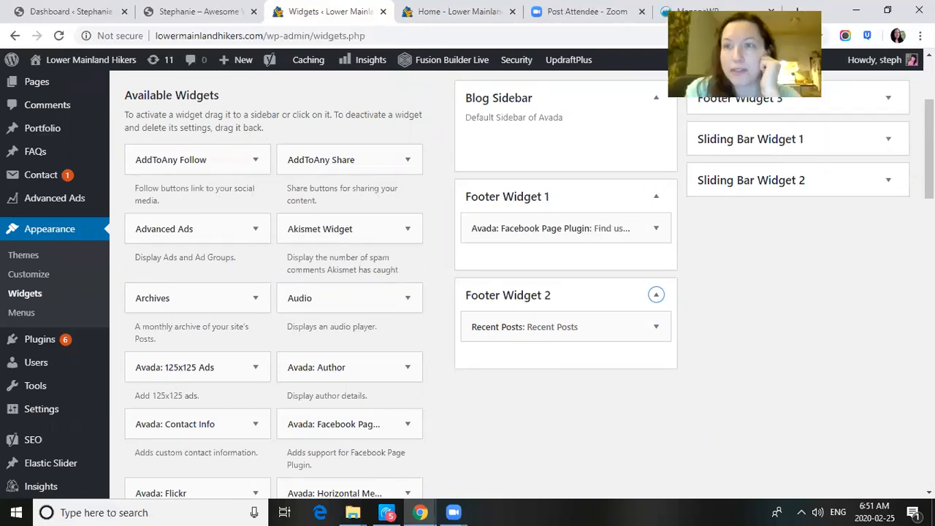
pyautogui.click(858, 106)
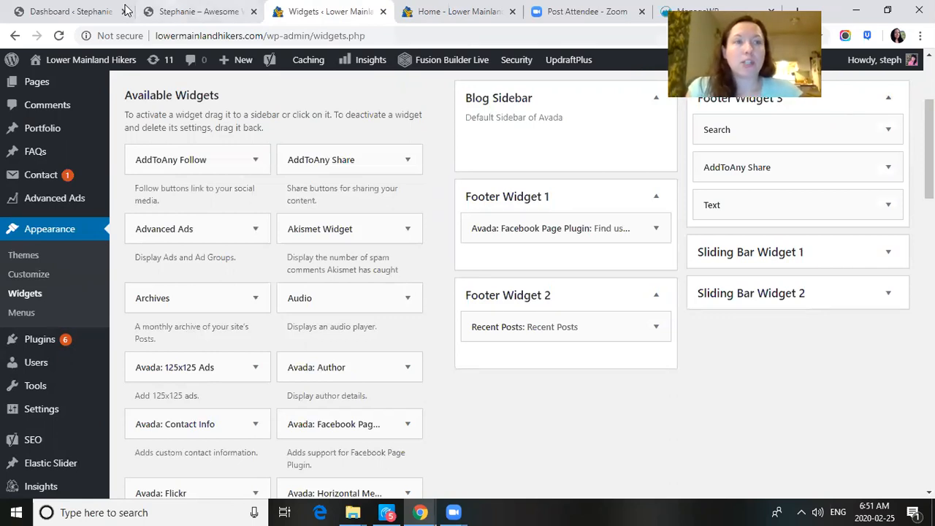
# Switch to the test site's dashboard and go to Appearance > Themes.
pyautogui.click(96, 10)
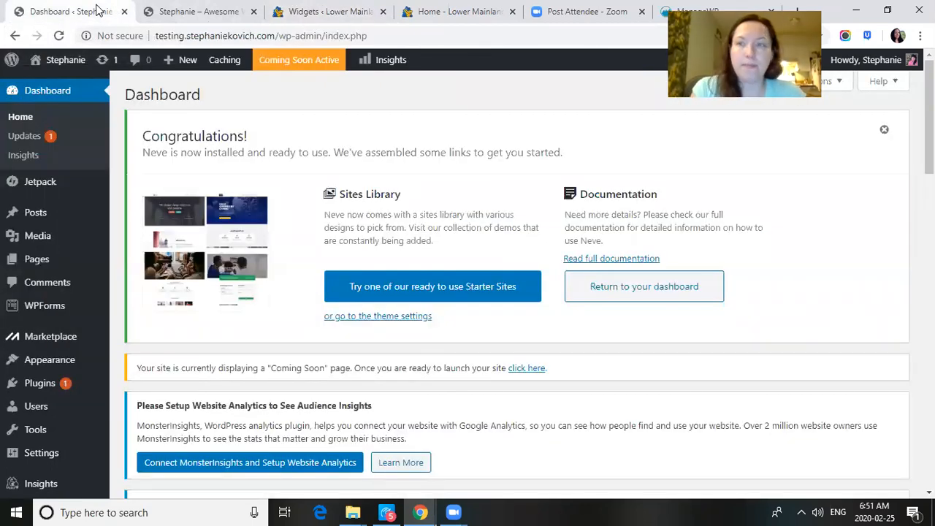
pyautogui.scroll(-3, 871, 150)
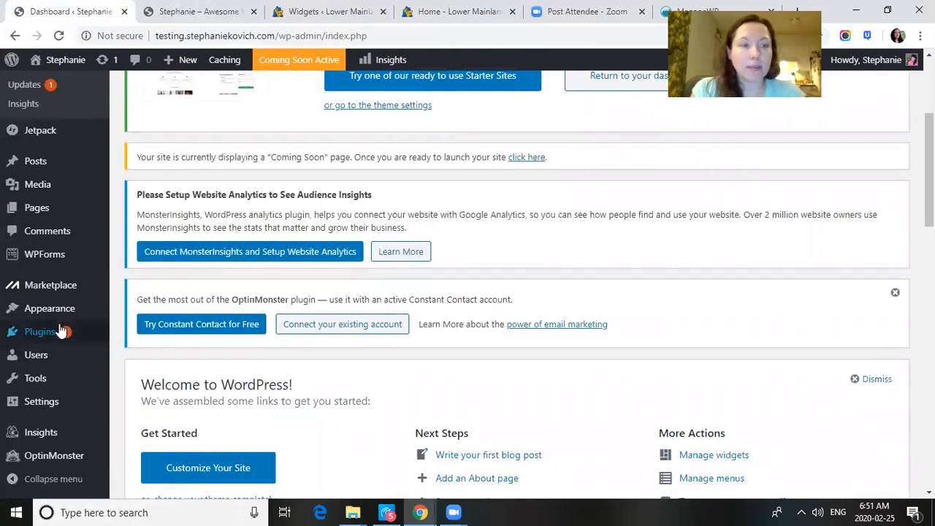
pyautogui.moveTo(94, 314)
pyautogui.click(119, 313)
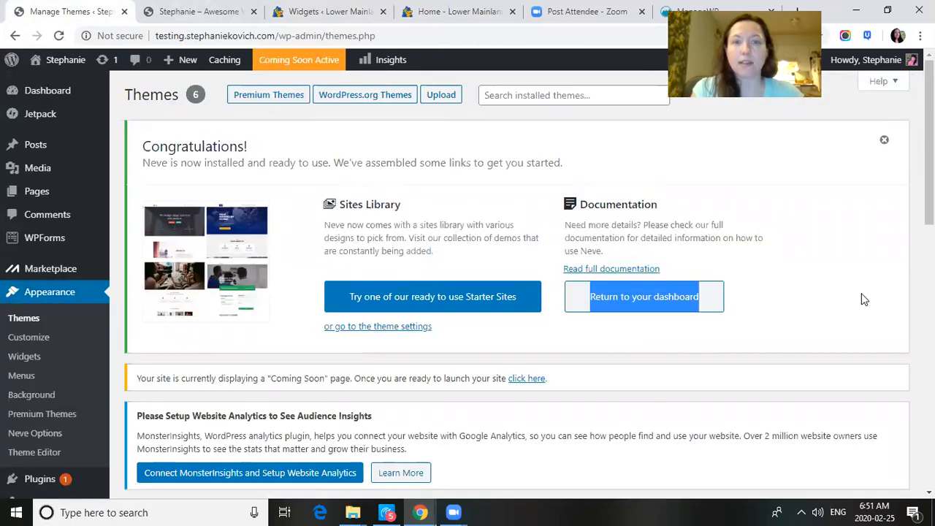
# Browse the six installed themes with Neve active, using the Search installed themes box.
pyautogui.scroll(-5, 862, 300)
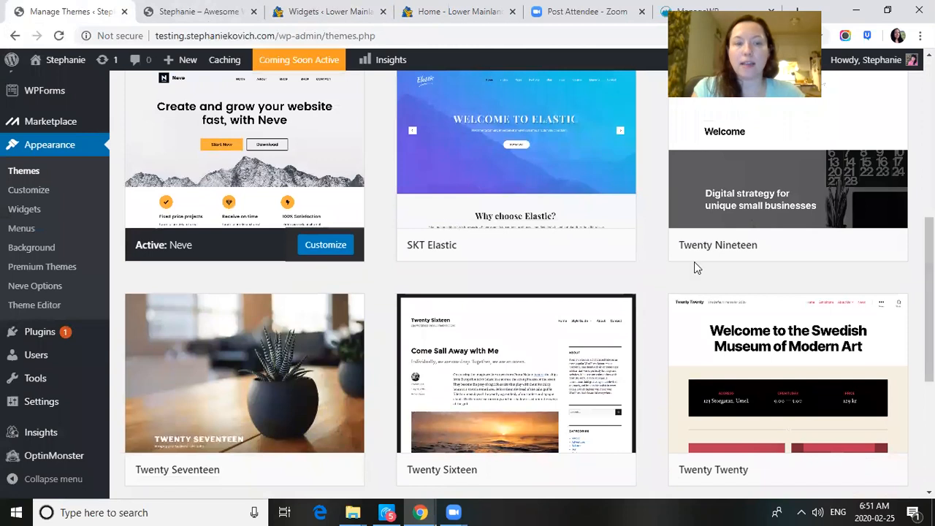
pyautogui.moveTo(305, 298)
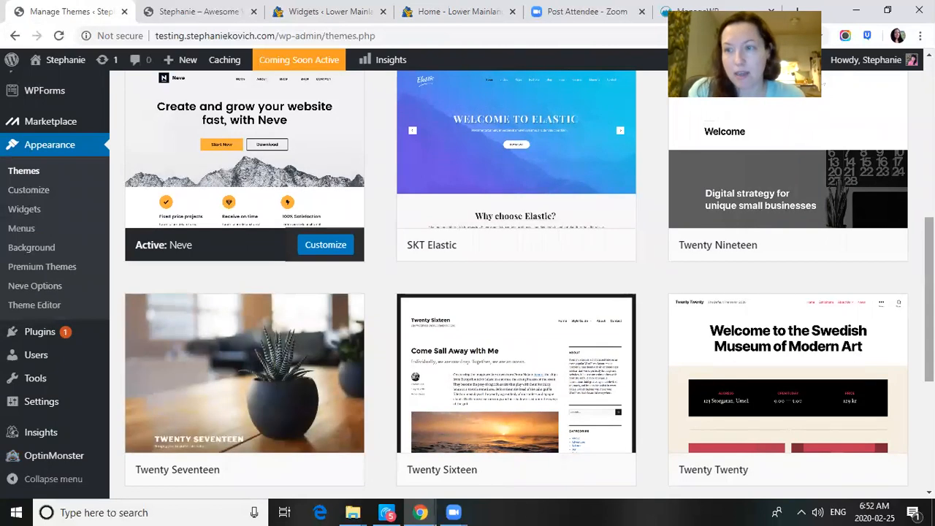
pyautogui.scroll(3, 517, 285)
pyautogui.scroll(1, 518, 285)
pyautogui.scroll(-1, 517, 285)
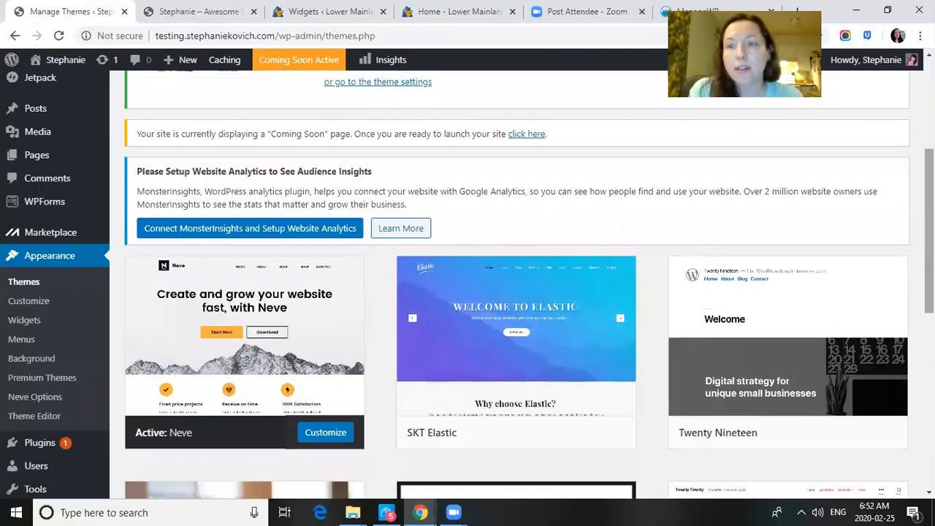
pyautogui.scroll(4, 694, 307)
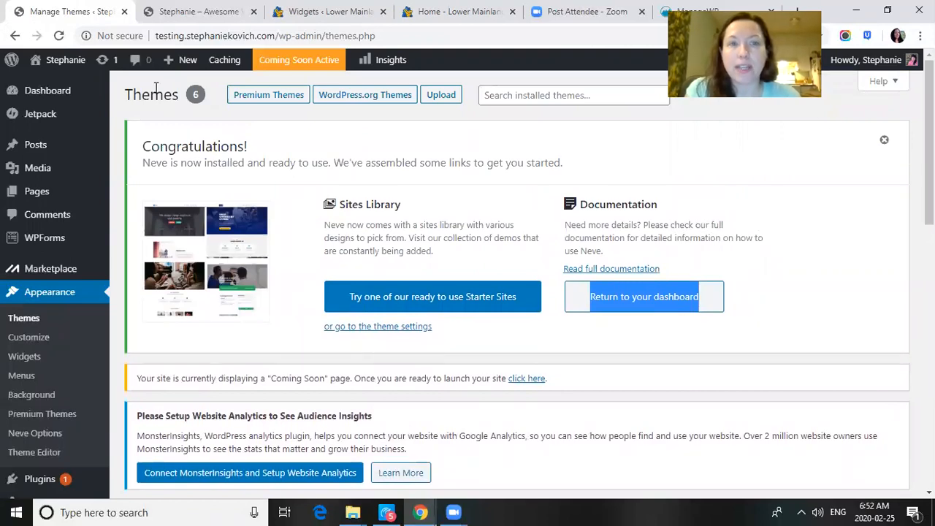
pyautogui.click(542, 101)
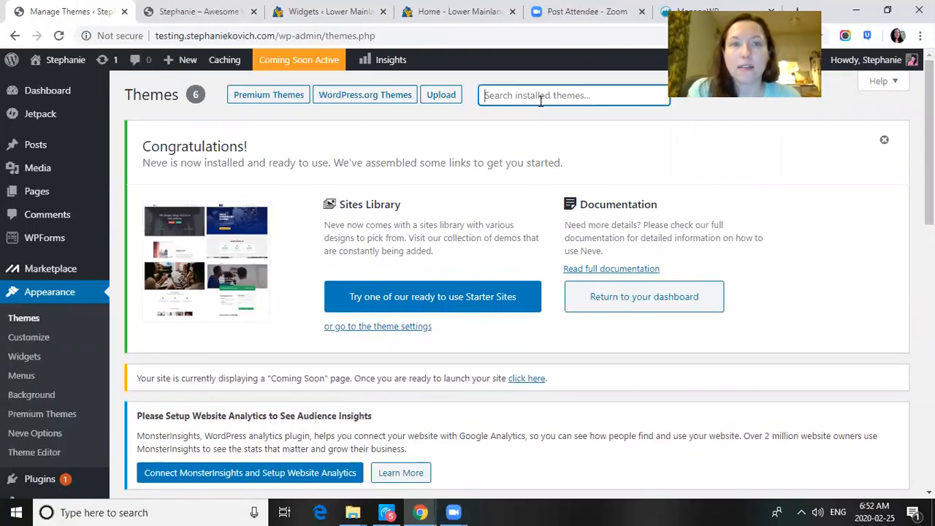
pyautogui.scroll(-10, 439, 293)
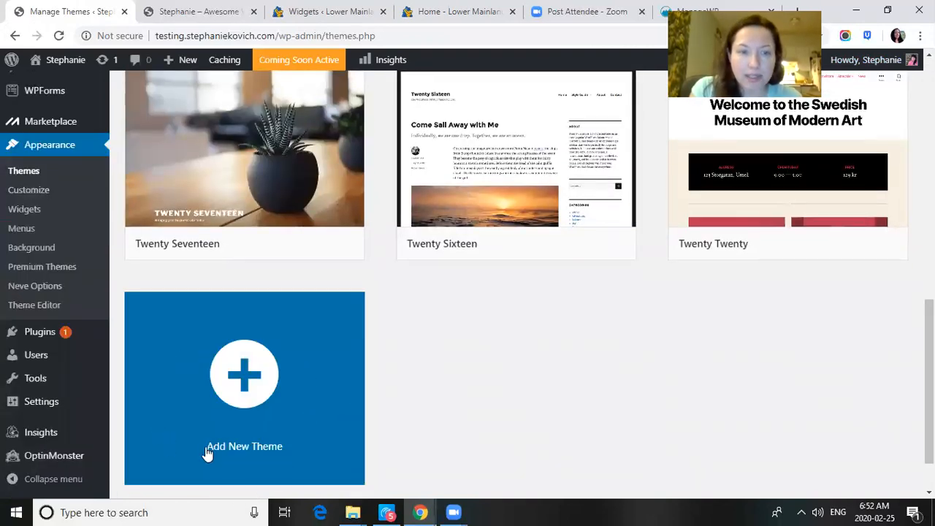
# Under Add New Theme, dismiss the Neve survey and search the directory for 'neve'.
pyautogui.click(266, 410)
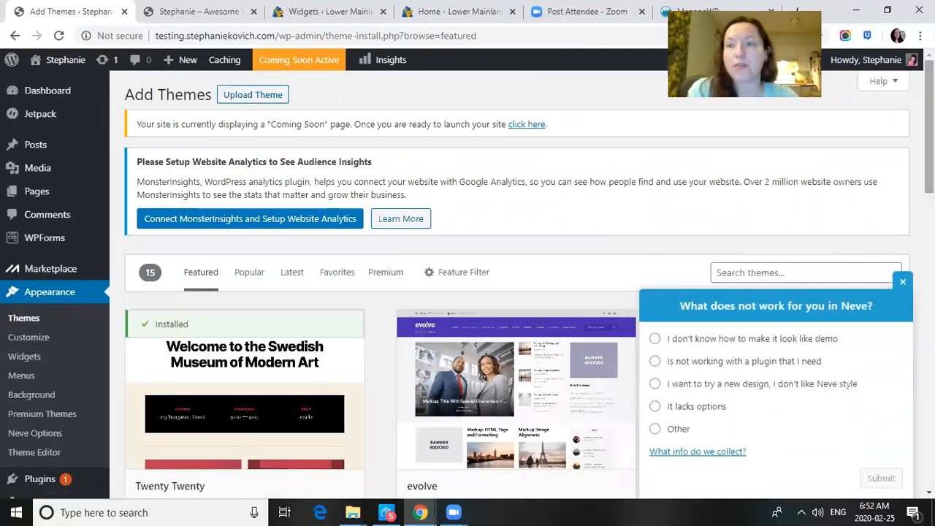
pyautogui.click(902, 284)
pyautogui.click(855, 273)
pyautogui.write('neve')
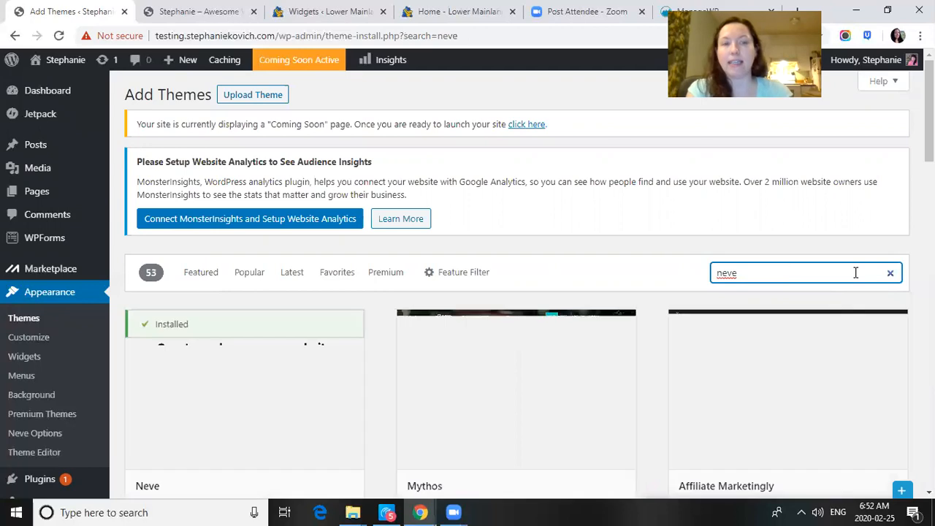
pyautogui.scroll(-4, 123, 178)
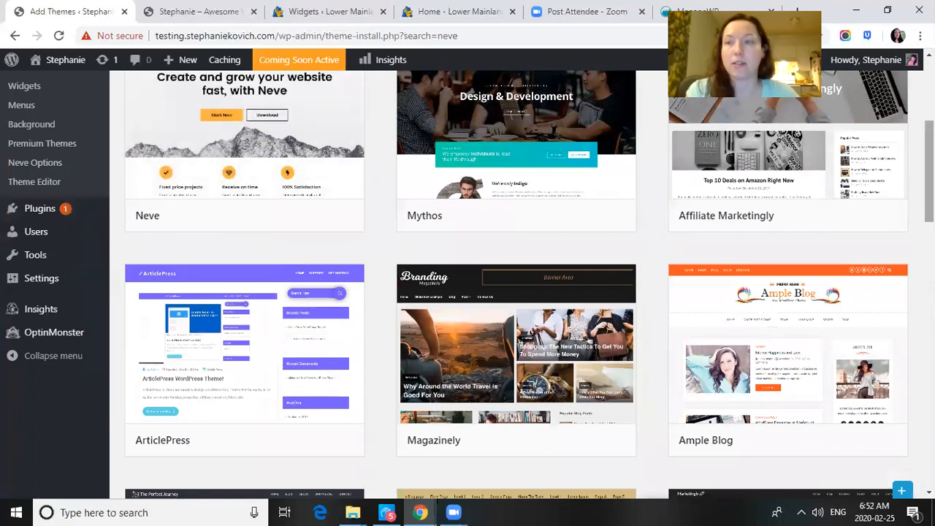
pyautogui.scroll(4, 252, 329)
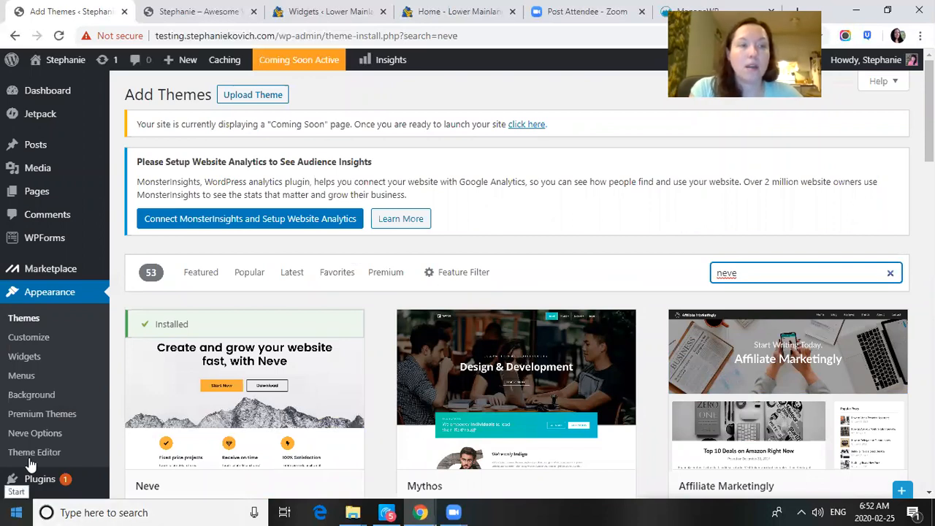
pyautogui.moveTo(67, 191)
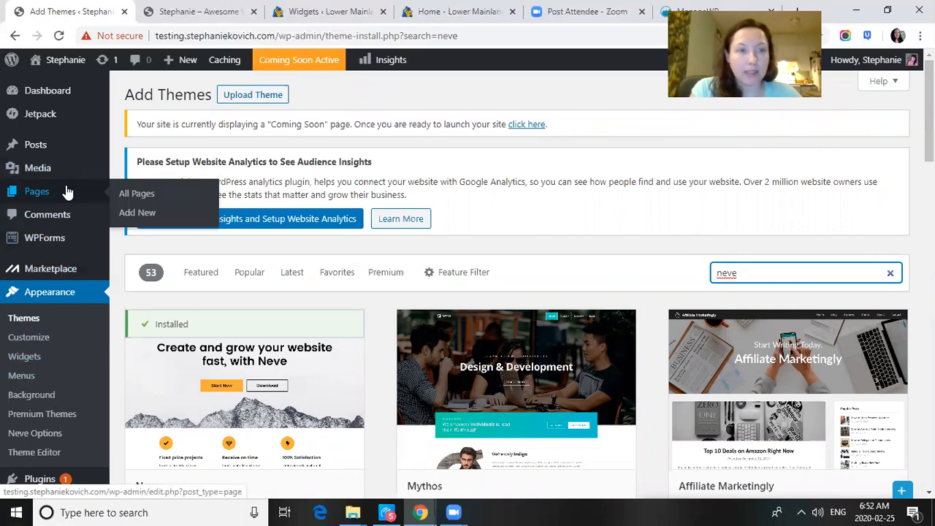
# From All Pages, open the published 'home' page in the block editor.
pyautogui.click(122, 192)
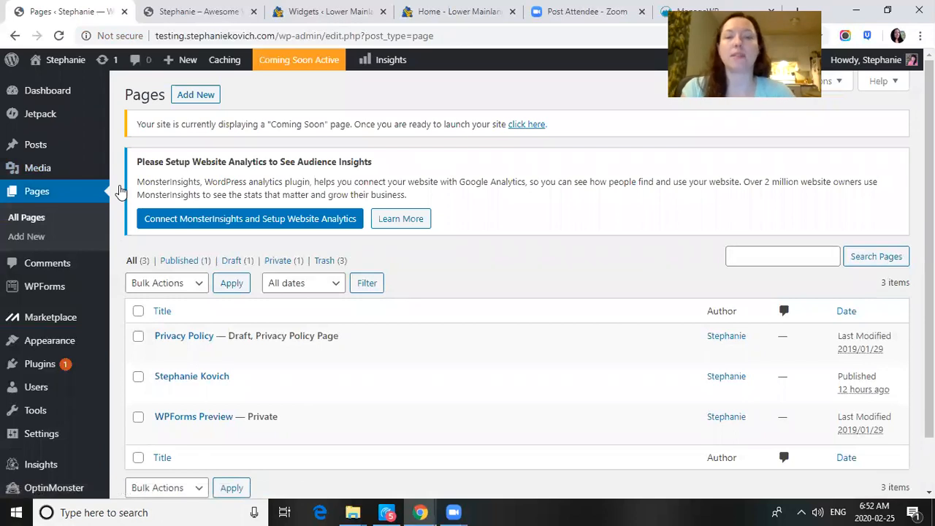
pyautogui.moveTo(193, 385)
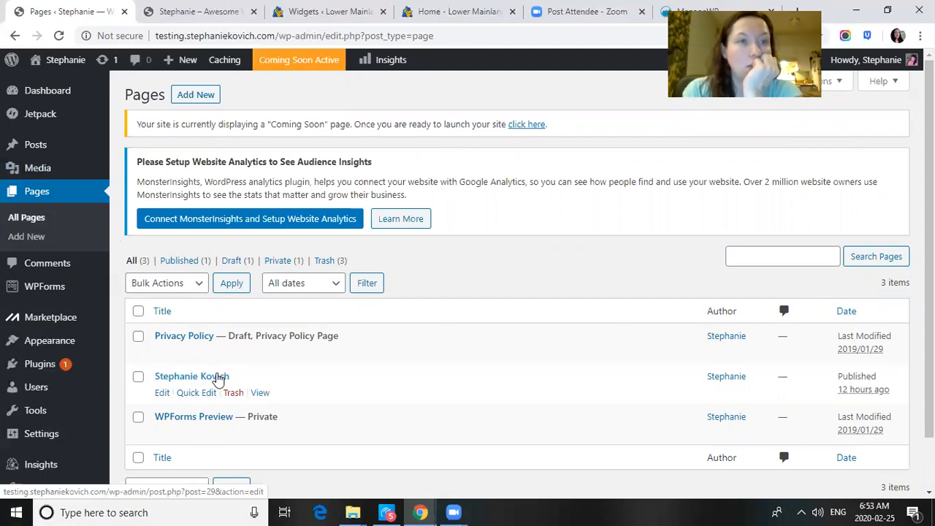
pyautogui.click(217, 379)
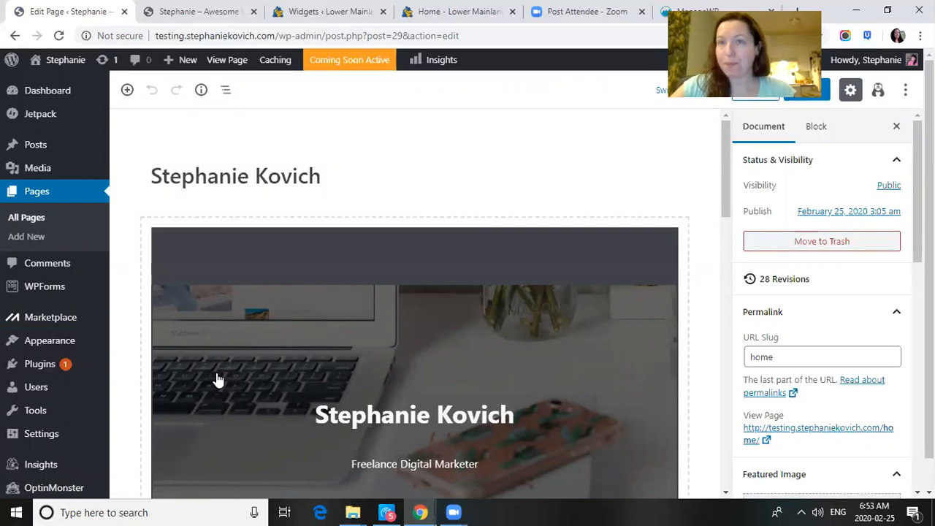
# Preview the page in a new tab, scrolling from the 'Freelance Digital Marketer' hero to testimonials and back.
pyautogui.click(768, 99)
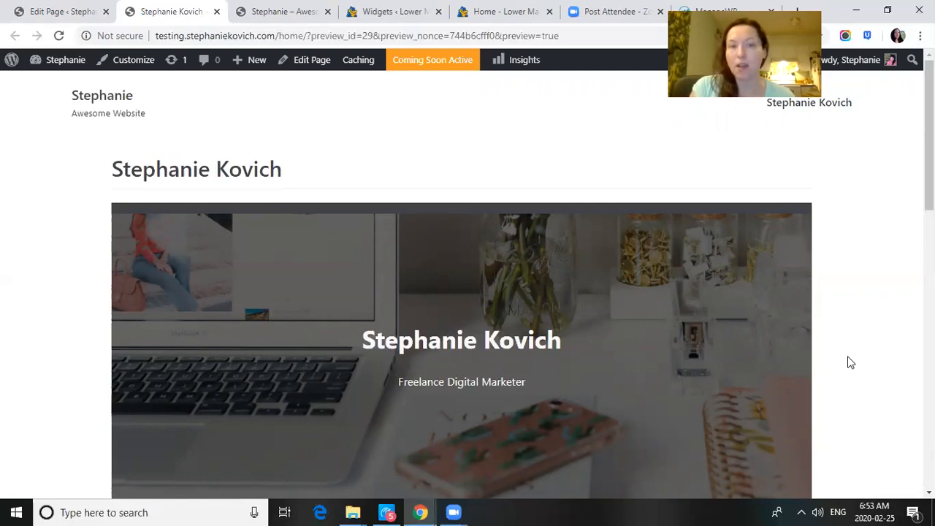
pyautogui.moveTo(930, 135); pyautogui.dragTo(929, 159)
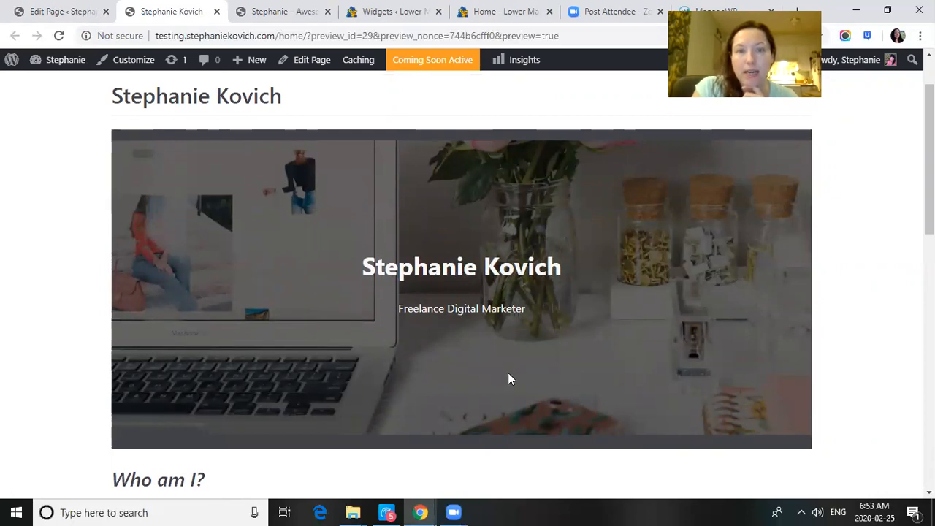
pyautogui.moveTo(929, 146); pyautogui.dragTo(929, 236)
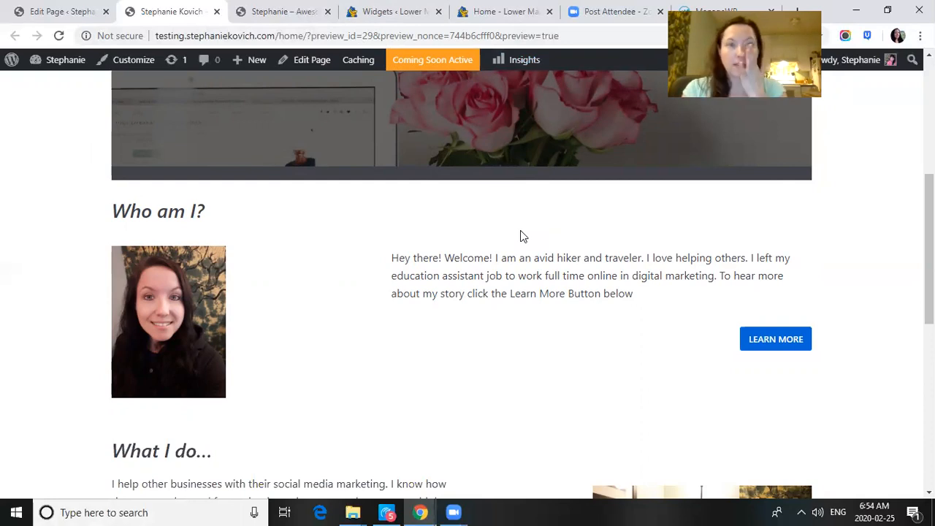
pyautogui.moveTo(929, 248)
pyautogui.mouseDown()
pyautogui.moveTo(929, 139)
pyautogui.moveTo(929, 262)
pyautogui.mouseUp()
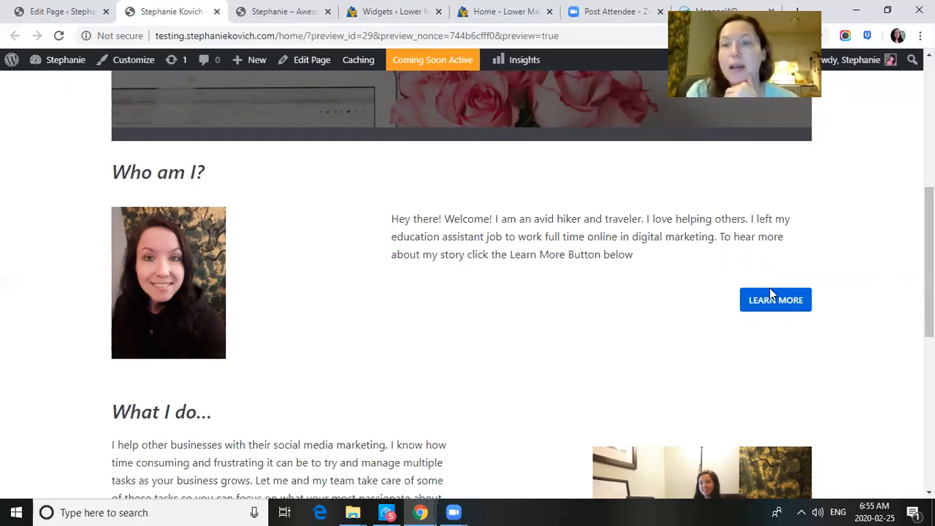
pyautogui.scroll(-3, 468, 285)
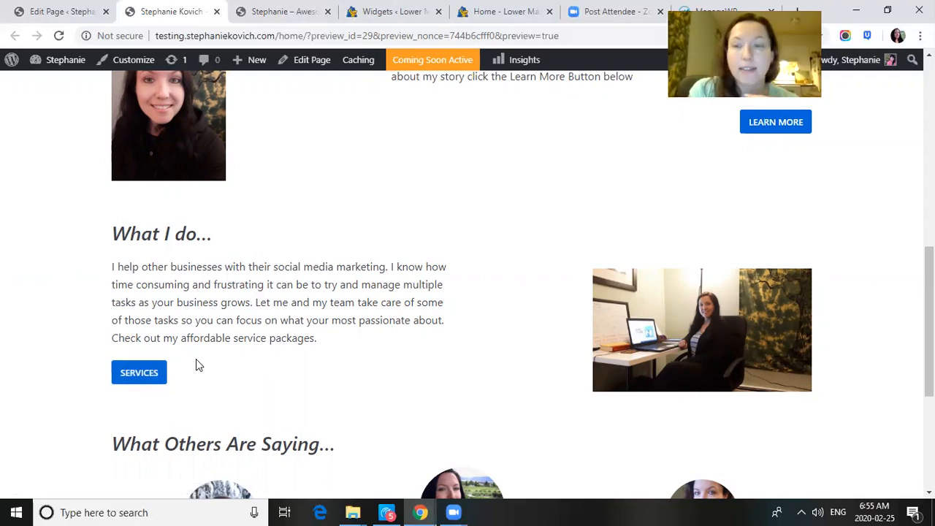
pyautogui.scroll(-3, 725, 354)
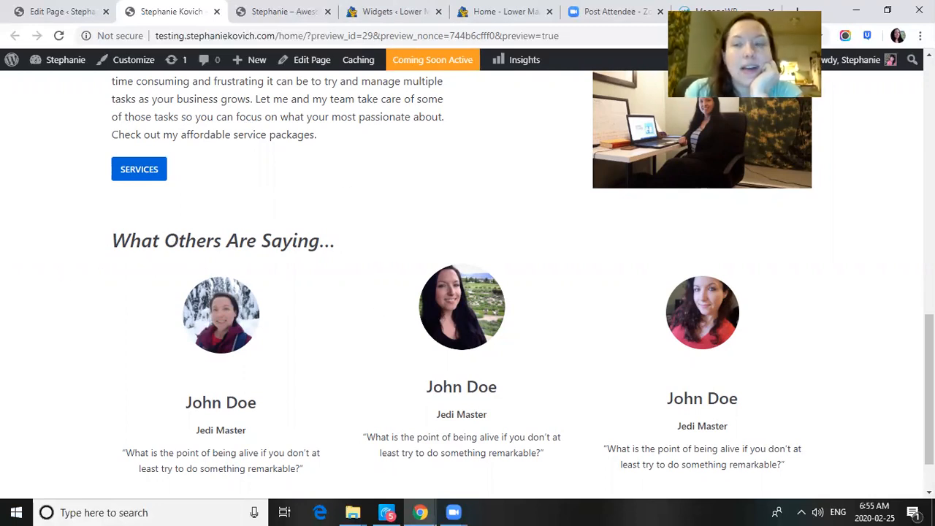
pyautogui.scroll(-1, 929, 387)
pyautogui.moveTo(930, 409); pyautogui.dragTo(903, 138)
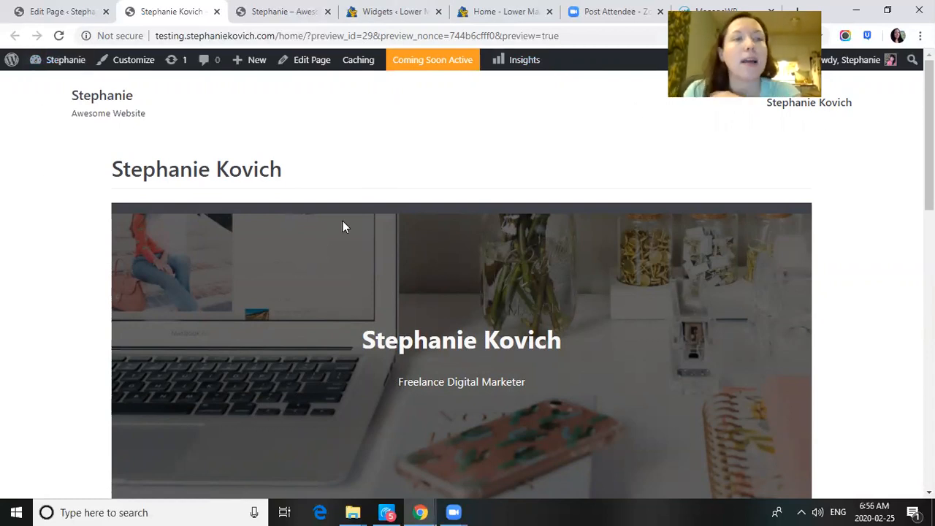
# From the page editor, create a new page via Pages > Add New and place the cursor in its title.
pyautogui.click(64, 9)
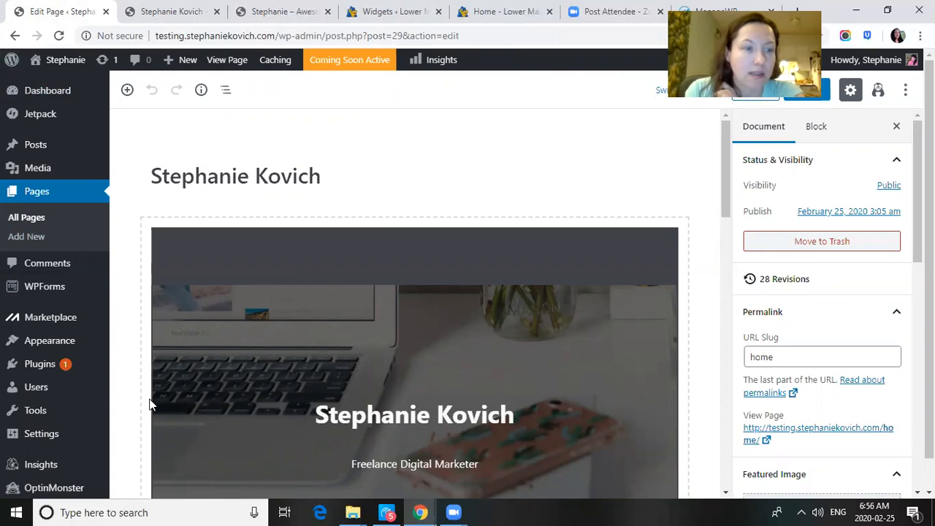
pyautogui.click(37, 191)
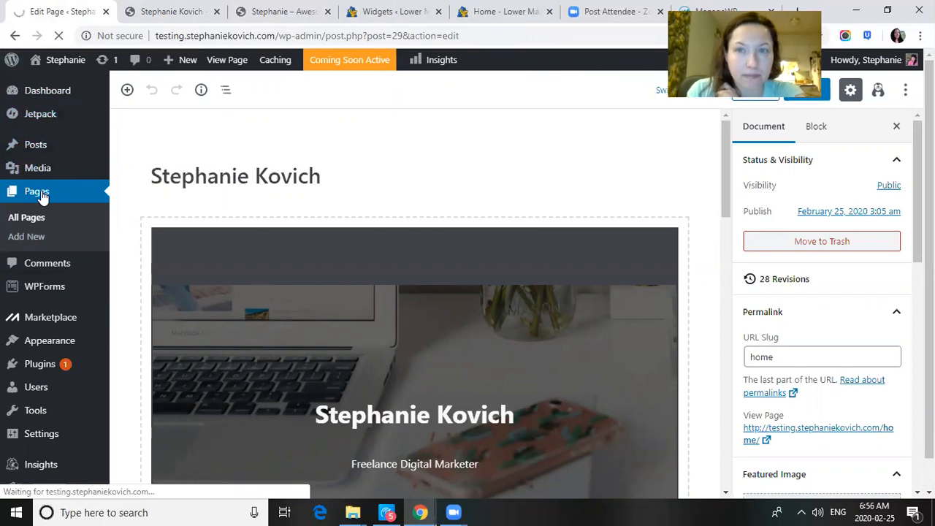
pyautogui.click(26, 238)
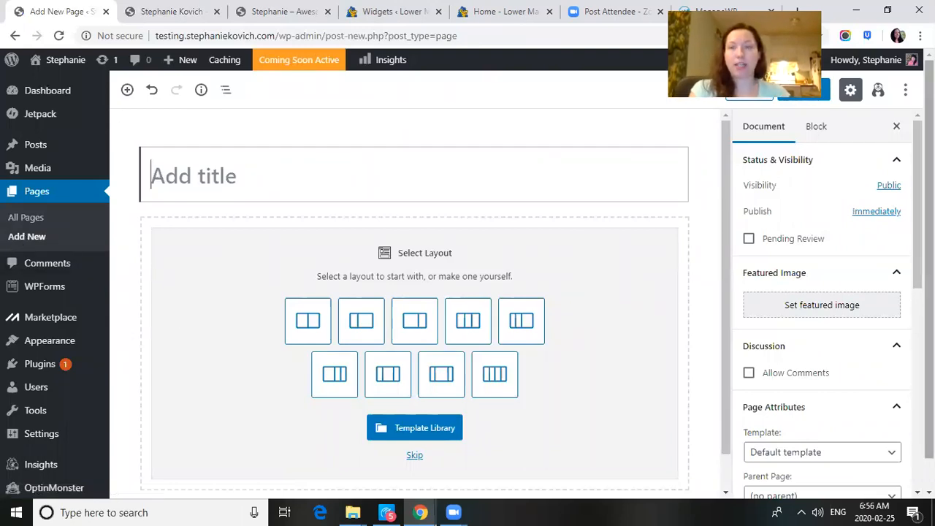
pyautogui.moveTo(729, 210); pyautogui.dragTo(729, 276)
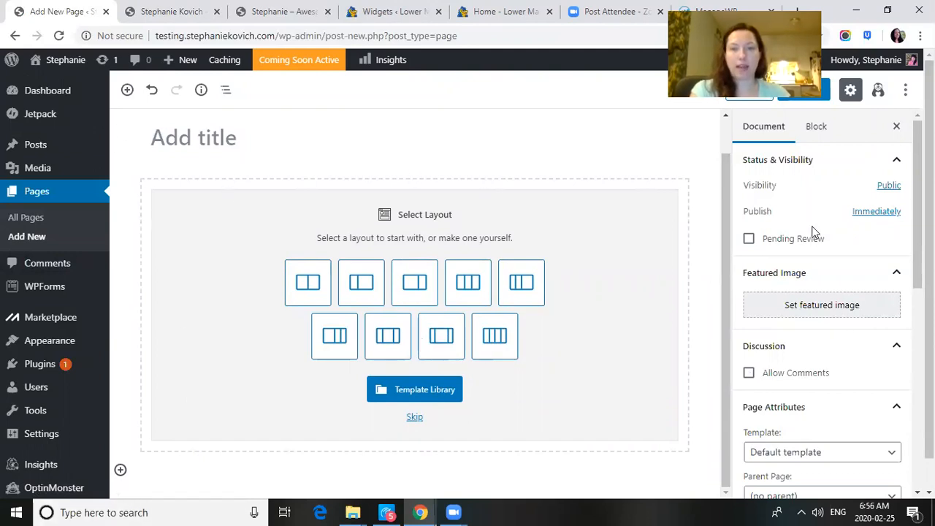
pyautogui.moveTo(725, 185); pyautogui.dragTo(718, 144)
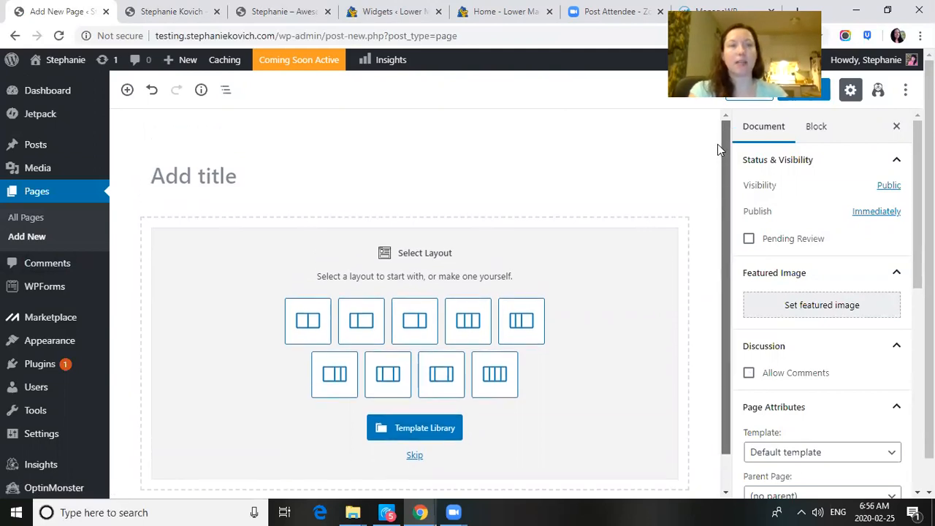
pyautogui.click(183, 177)
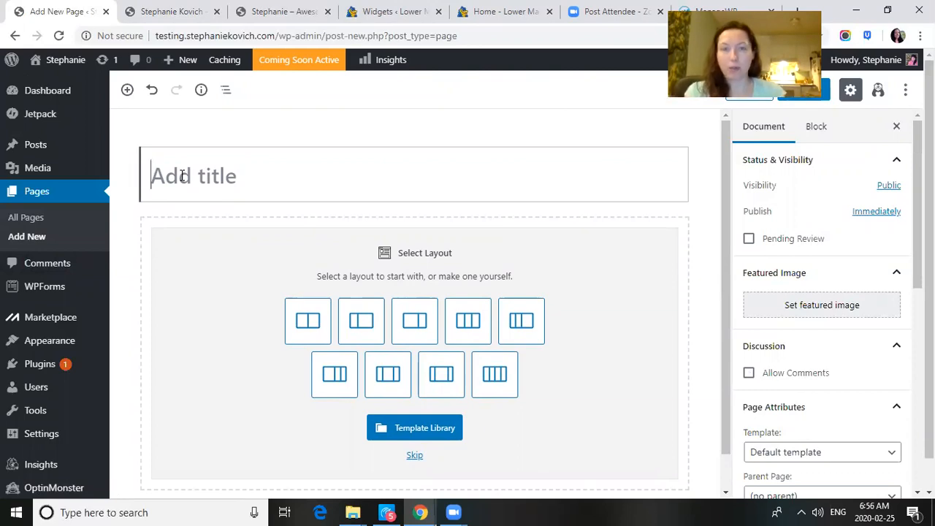
# Title the page 'Home page', removing the stray empty paragraph created below it.
pyautogui.write('h')
pyautogui.press('BackSpace')
pyautogui.write('Home')
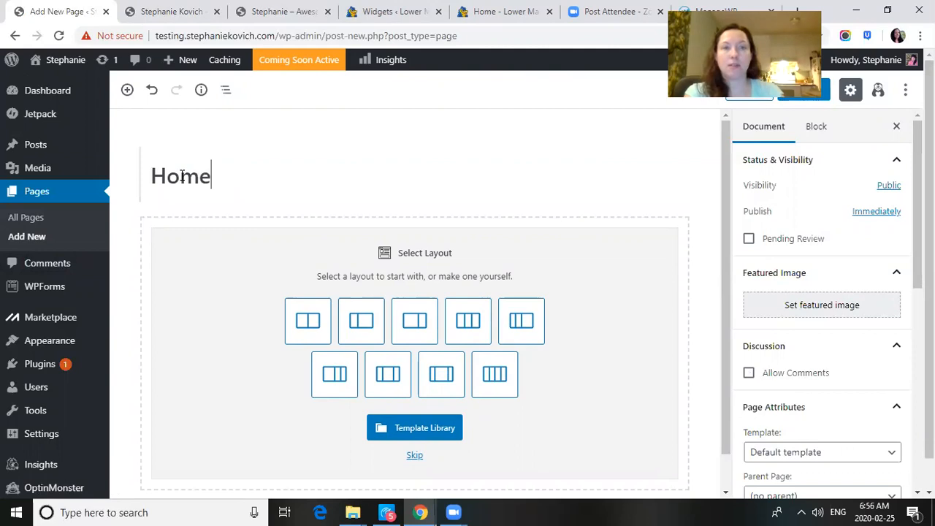
pyautogui.write(' page')
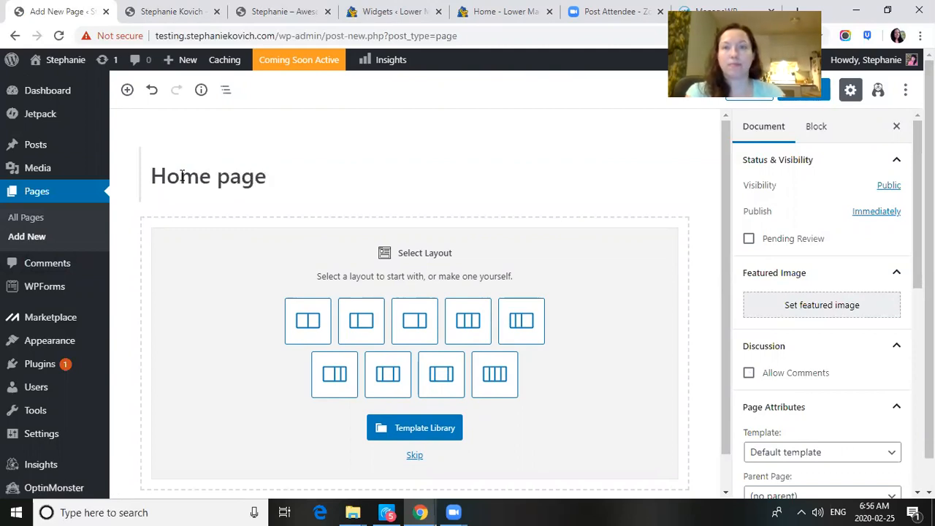
pyautogui.press('Return')
pyautogui.press('BackSpace')
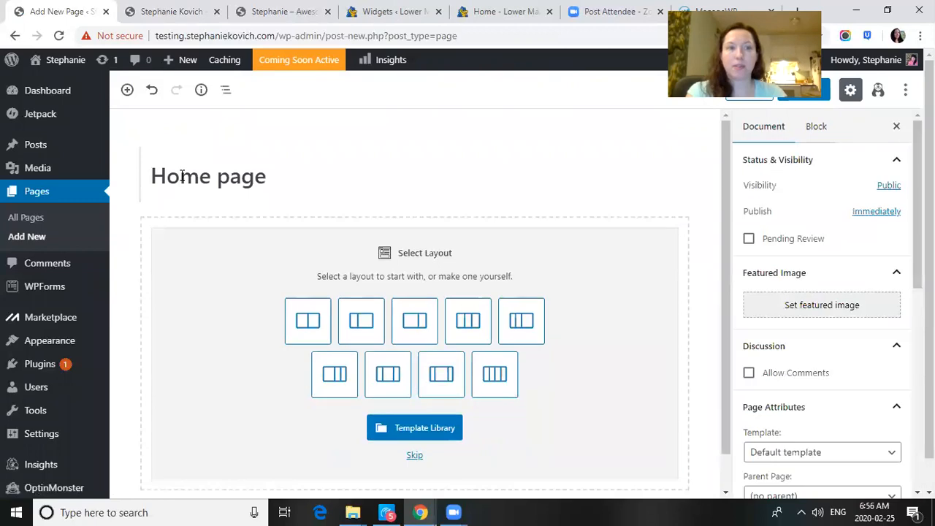
pyautogui.click(293, 301)
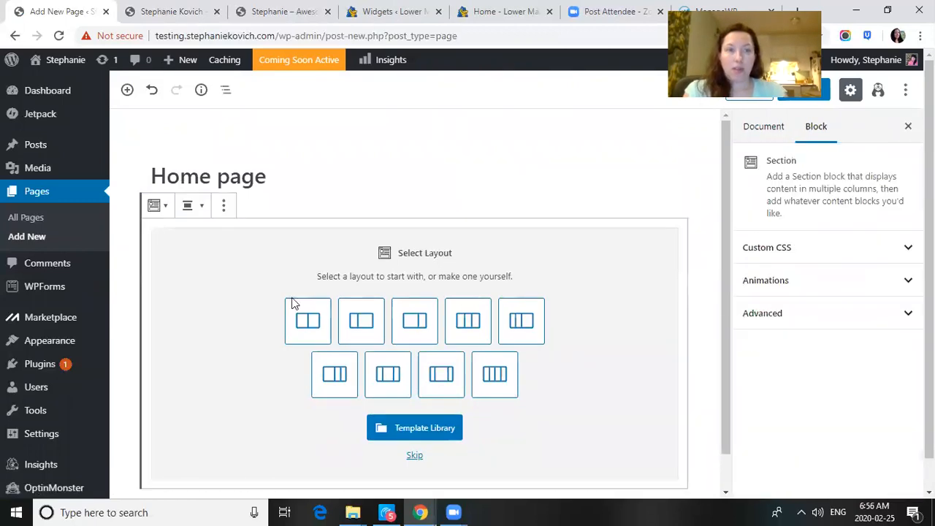
pyautogui.click(292, 167)
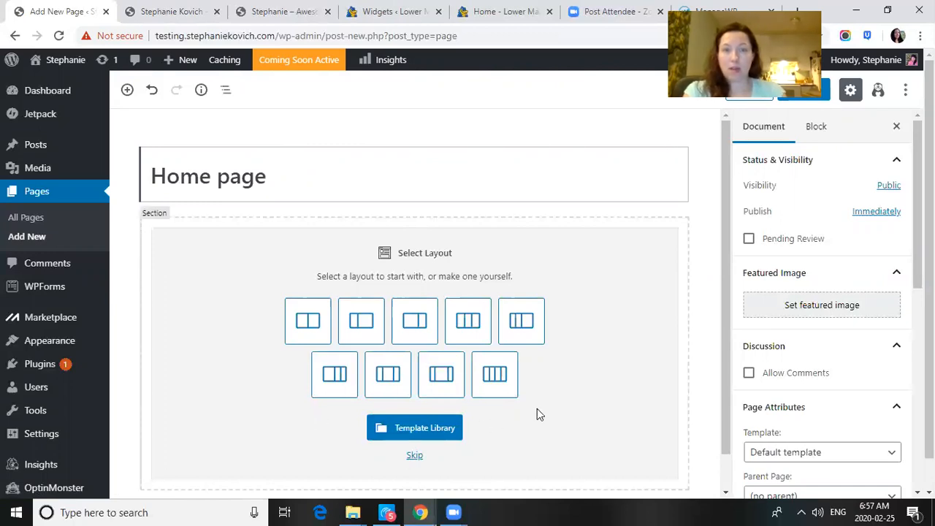
# Select the Section block and look through its Transform, width alignment and More options menus.
pyautogui.moveTo(726, 303); pyautogui.dragTo(723, 380)
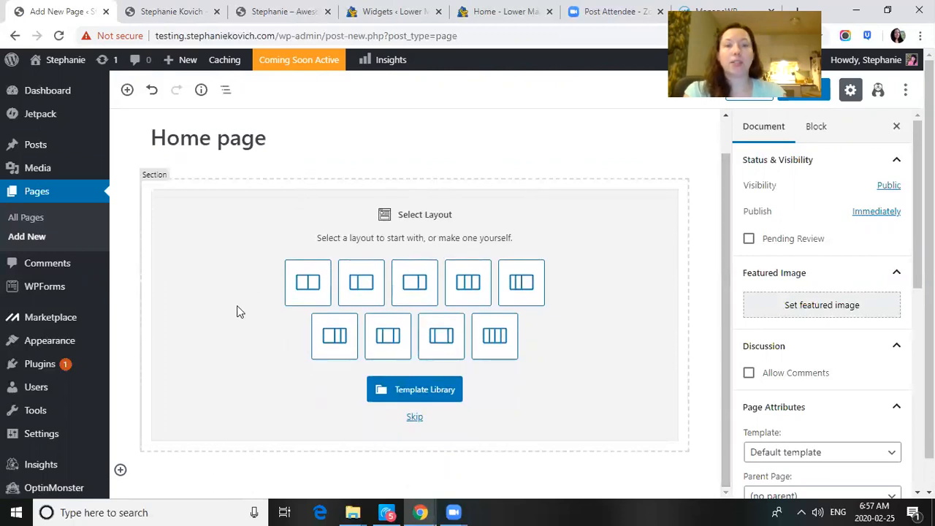
pyautogui.click(165, 188)
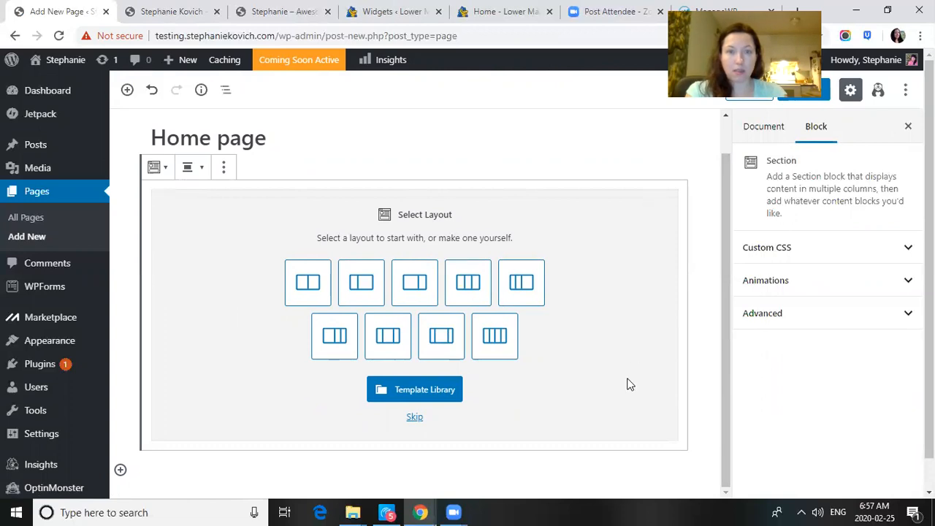
pyautogui.click(223, 168)
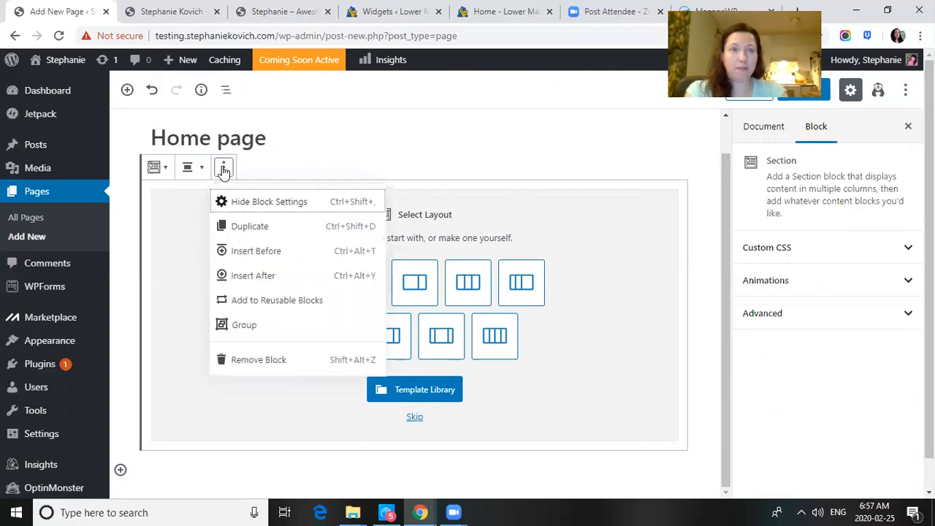
pyautogui.click(160, 168)
pyautogui.click(189, 168)
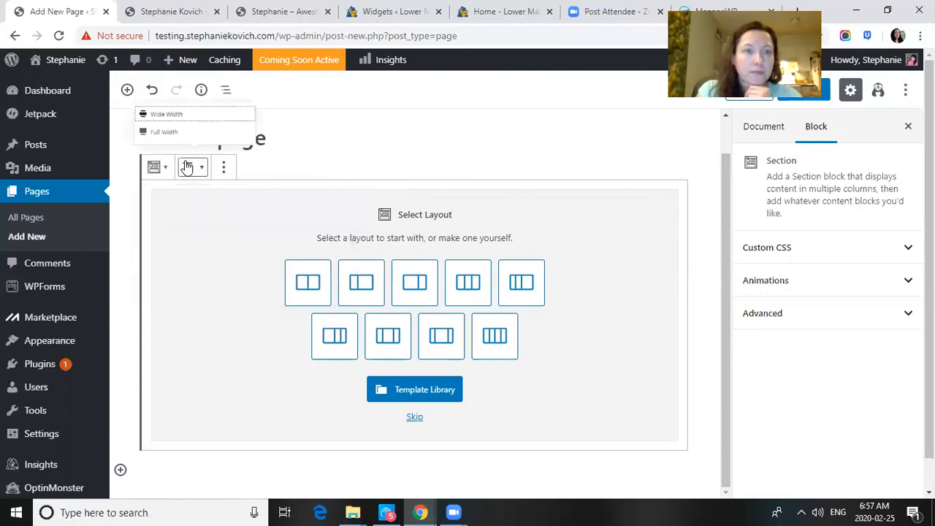
pyautogui.click(220, 167)
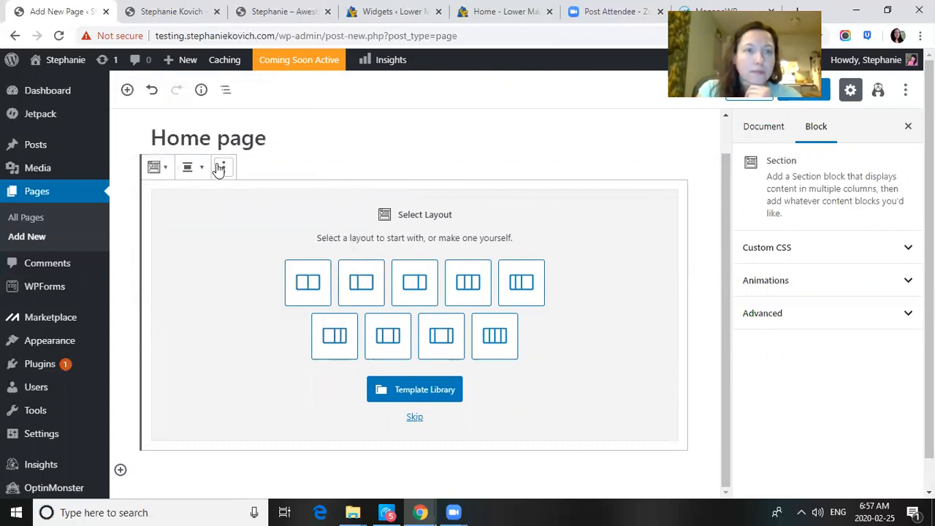
pyautogui.click(226, 168)
pyautogui.click(226, 168)
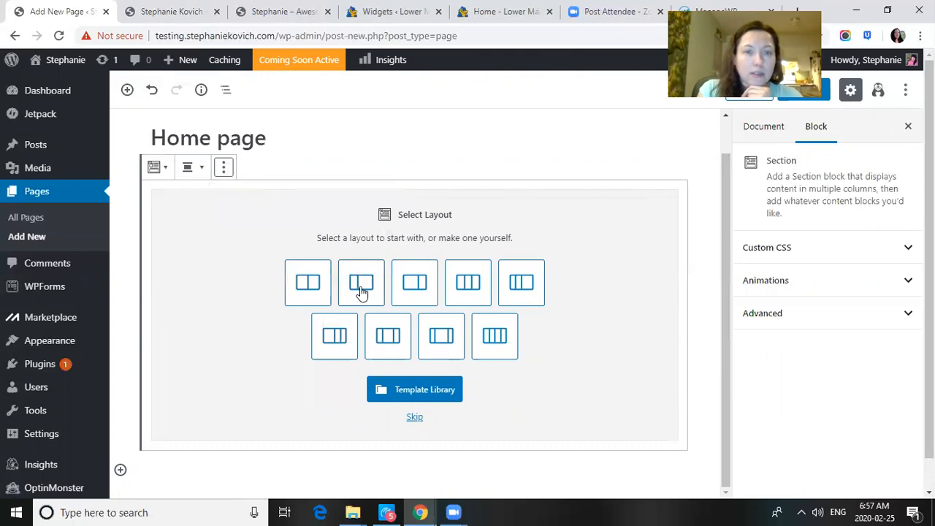
# Skip the preset column layout, then expand the Common Blocks and Formatting categories in the block inserter.
pyautogui.click(417, 418)
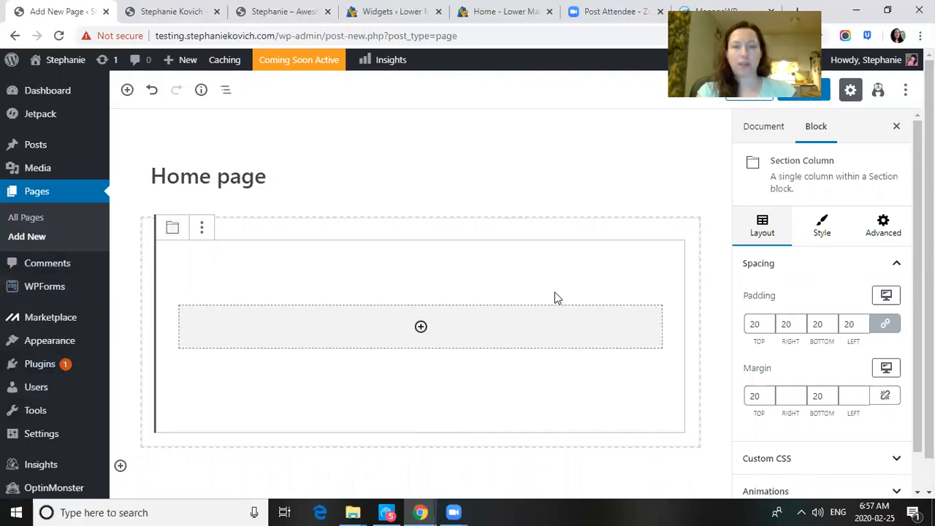
pyautogui.click(421, 329)
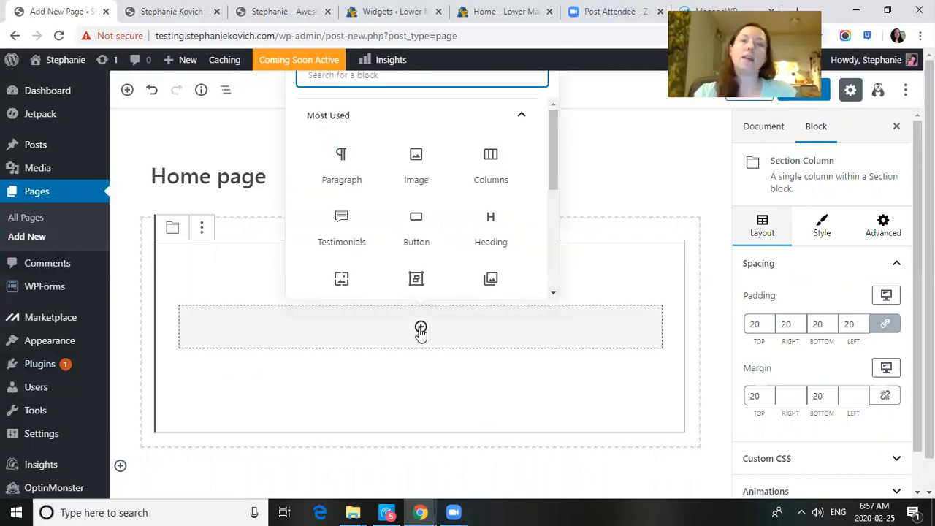
pyautogui.moveTo(554, 156); pyautogui.dragTo(560, 236)
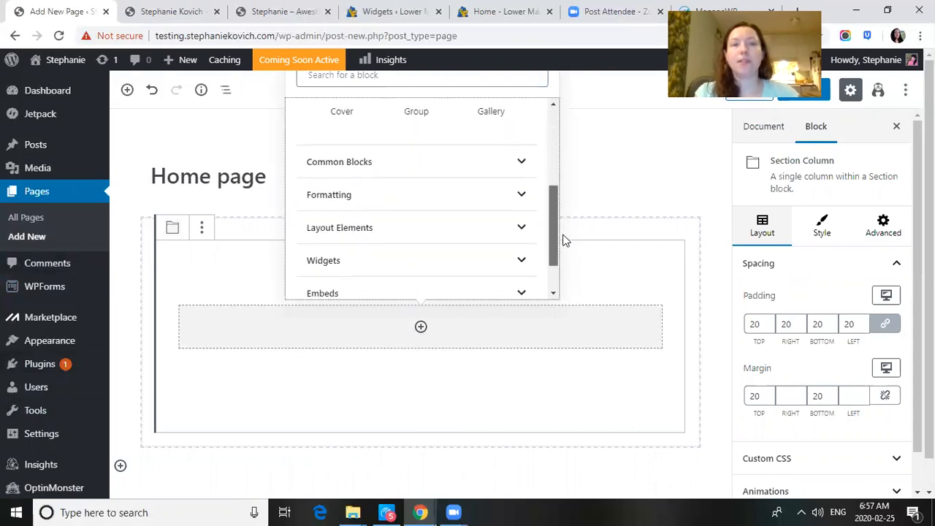
pyautogui.click(522, 149)
pyautogui.moveTo(555, 192); pyautogui.dragTo(559, 201)
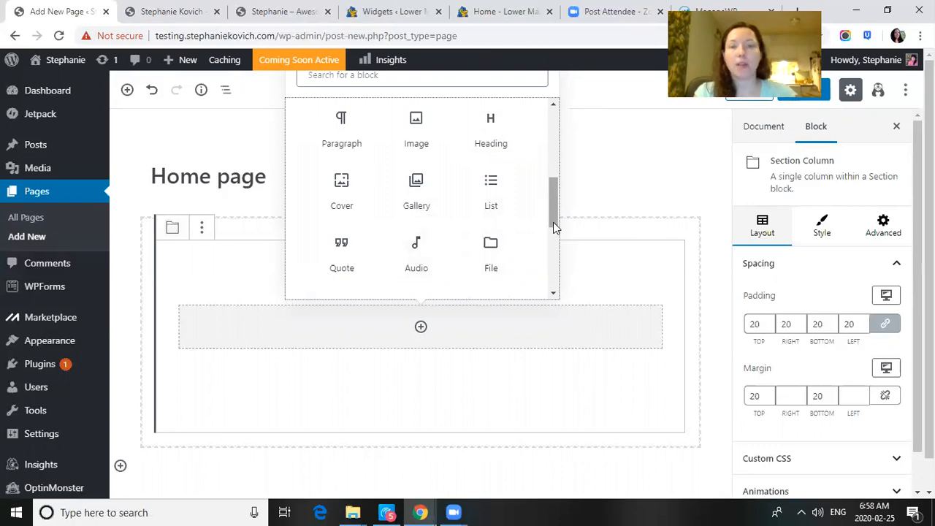
pyautogui.moveTo(550, 194); pyautogui.dragTo(556, 270)
pyautogui.click(515, 147)
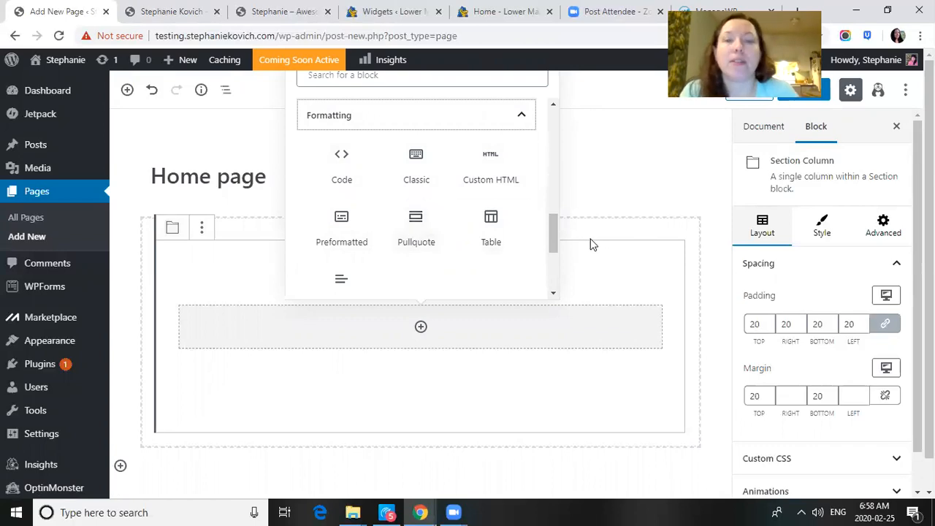
# Expand the Layout Elements and Widgets block categories and scroll through the Widgets blocks.
pyautogui.moveTo(556, 233); pyautogui.dragTo(556, 282)
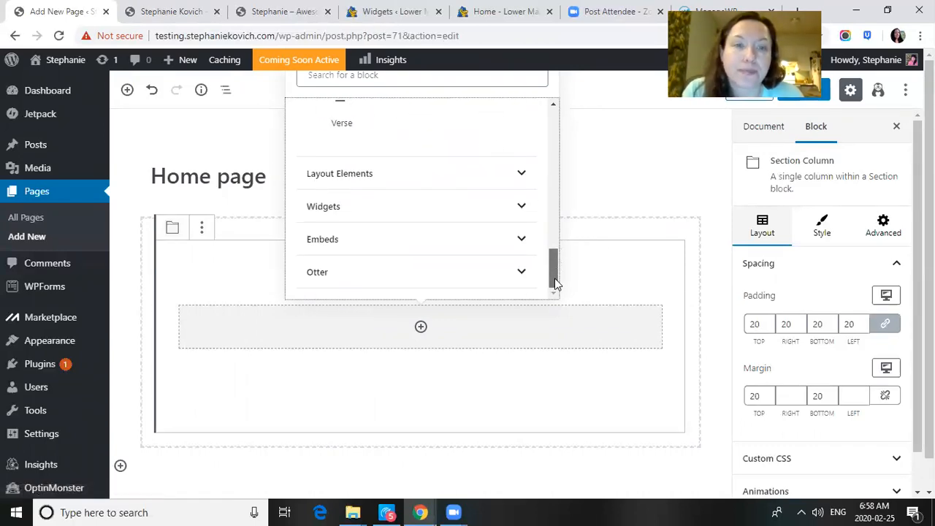
pyautogui.click(497, 178)
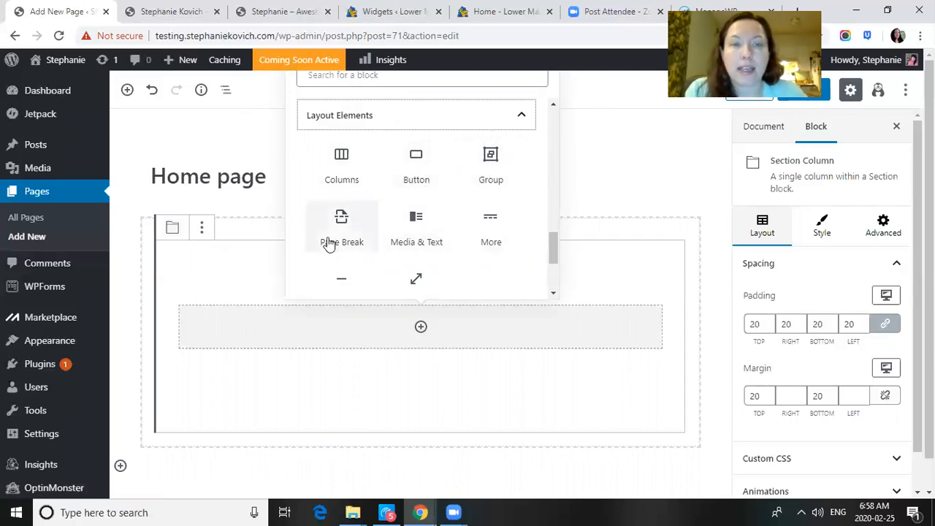
pyautogui.moveTo(553, 247); pyautogui.dragTo(553, 296)
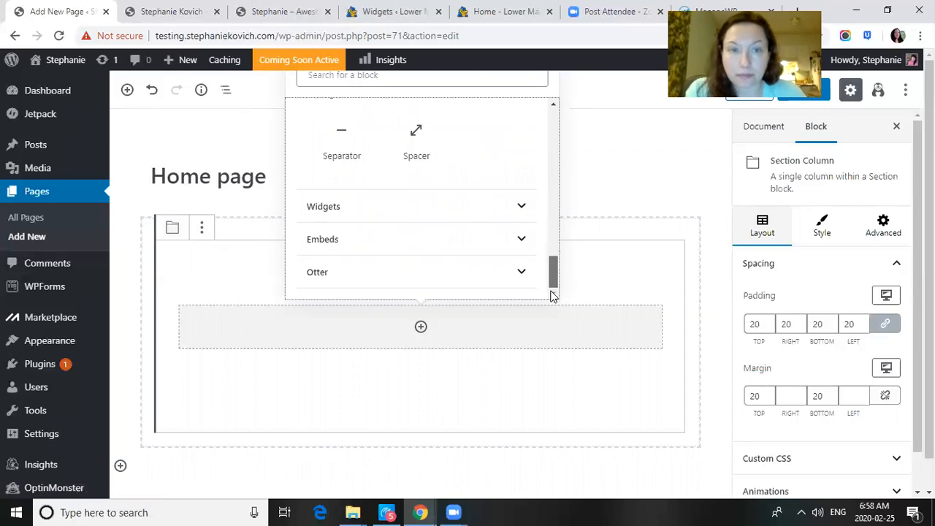
pyautogui.click(479, 208)
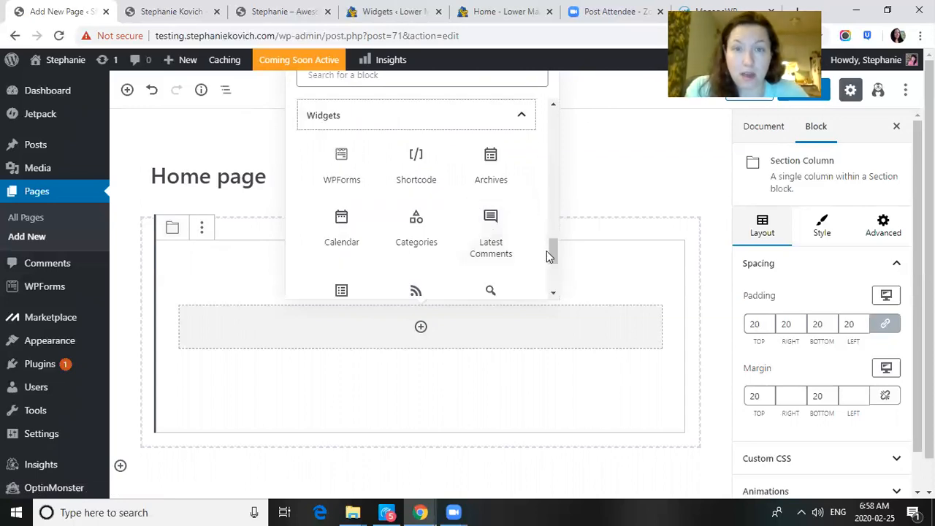
pyautogui.moveTo(553, 250)
pyautogui.mouseDown()
pyautogui.moveTo(553, 281)
pyautogui.moveTo(556, 251)
pyautogui.mouseUp()
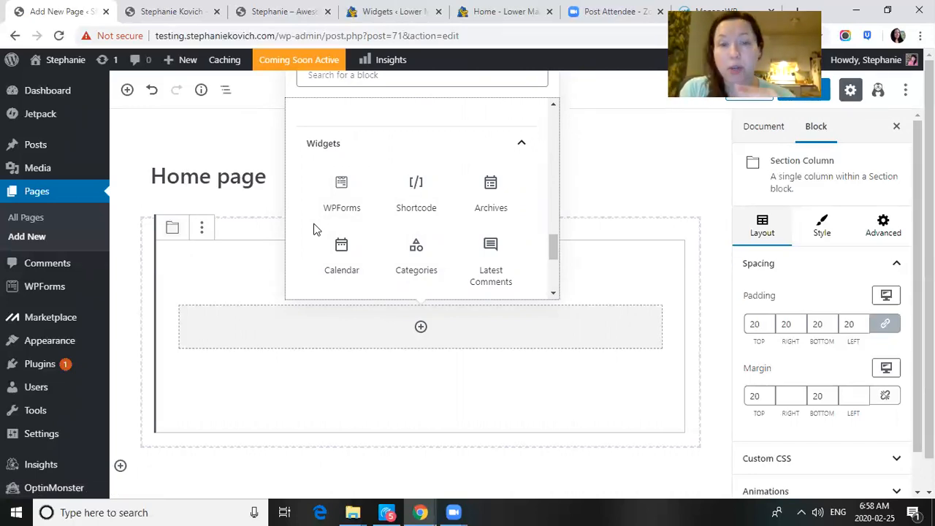
pyautogui.moveTo(559, 246)
pyautogui.mouseDown()
pyautogui.moveTo(558, 275)
pyautogui.moveTo(558, 257)
pyautogui.mouseUp()
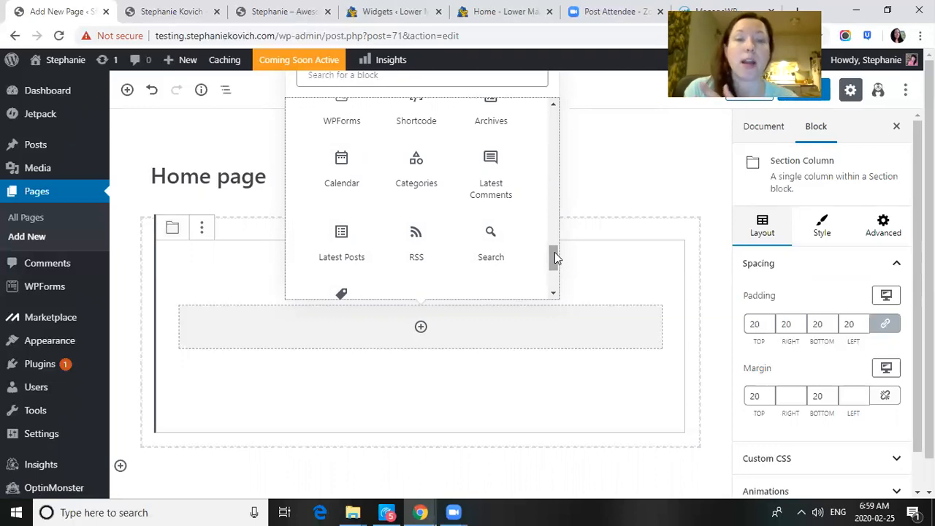
pyautogui.scroll(-3, 555, 257)
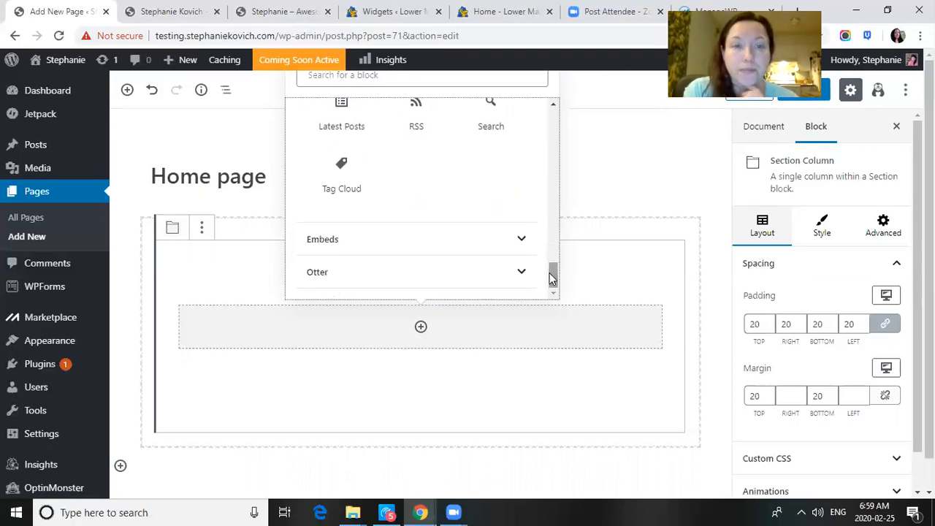
# Expand the Embeds and Otter block categories and scroll through their blocks.
pyautogui.click(514, 247)
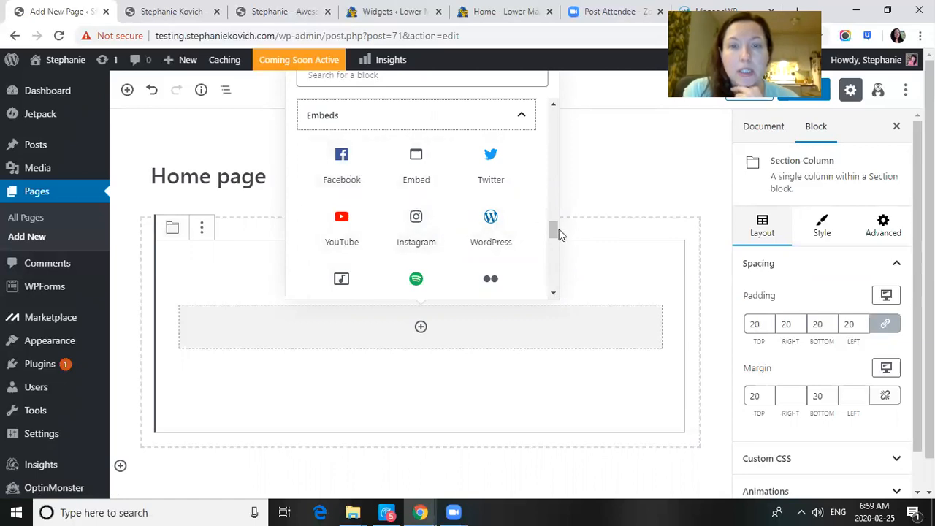
pyautogui.moveTo(553, 229); pyautogui.dragTo(557, 287)
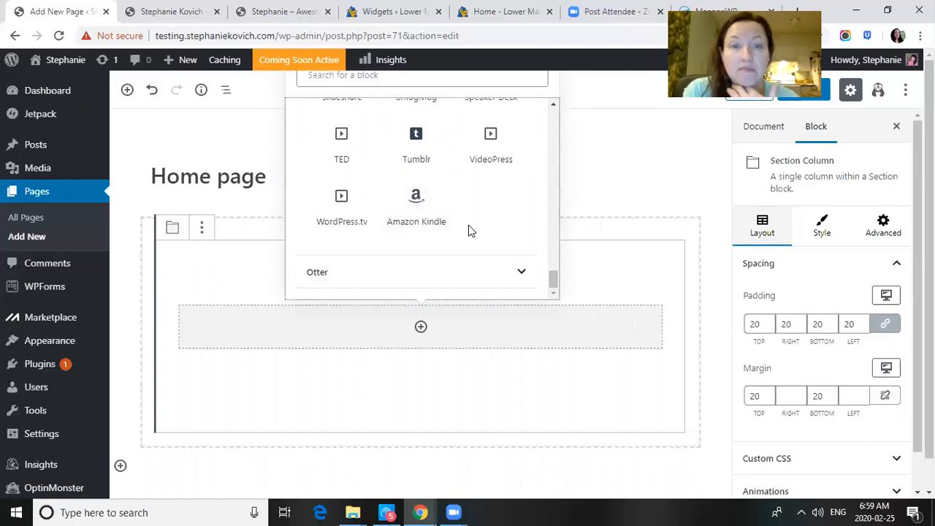
pyautogui.click(531, 278)
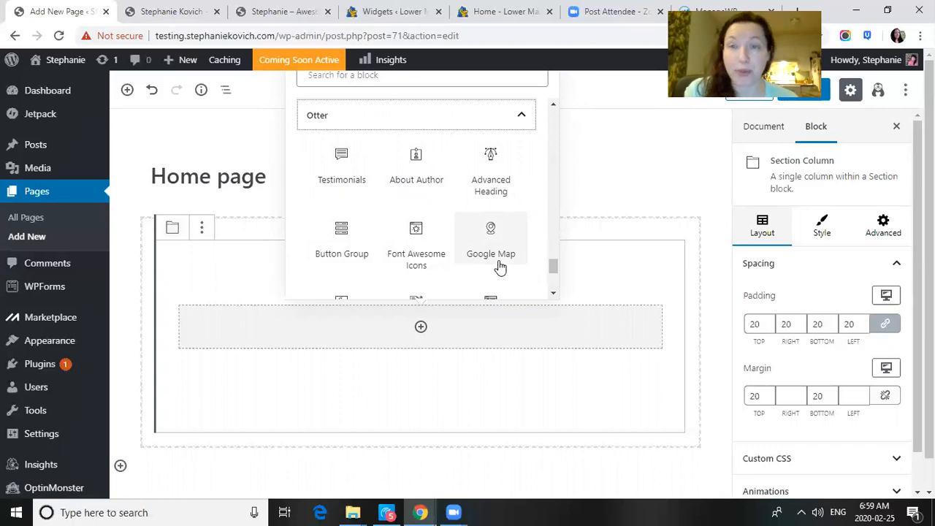
pyautogui.moveTo(555, 269); pyautogui.dragTo(548, 313)
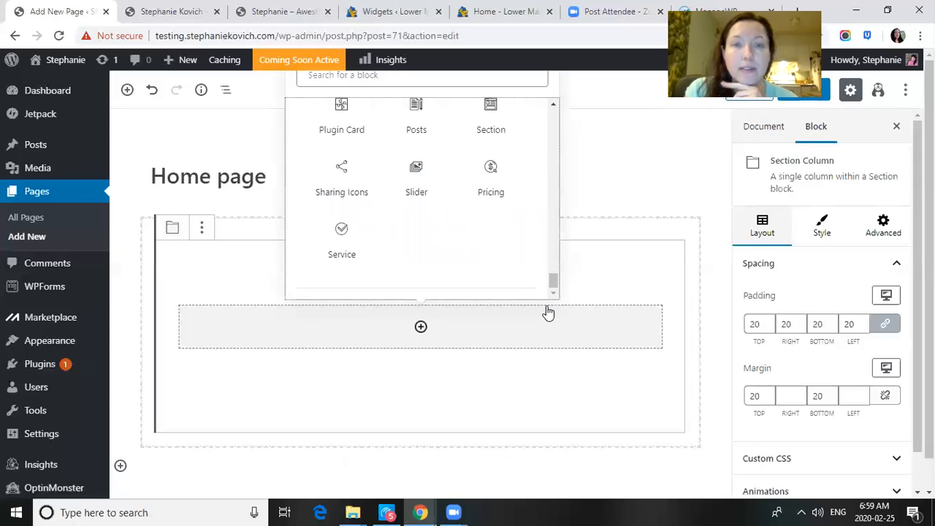
# Insert a Cover block into the section's column and open its image upload dialog.
pyautogui.click(647, 168)
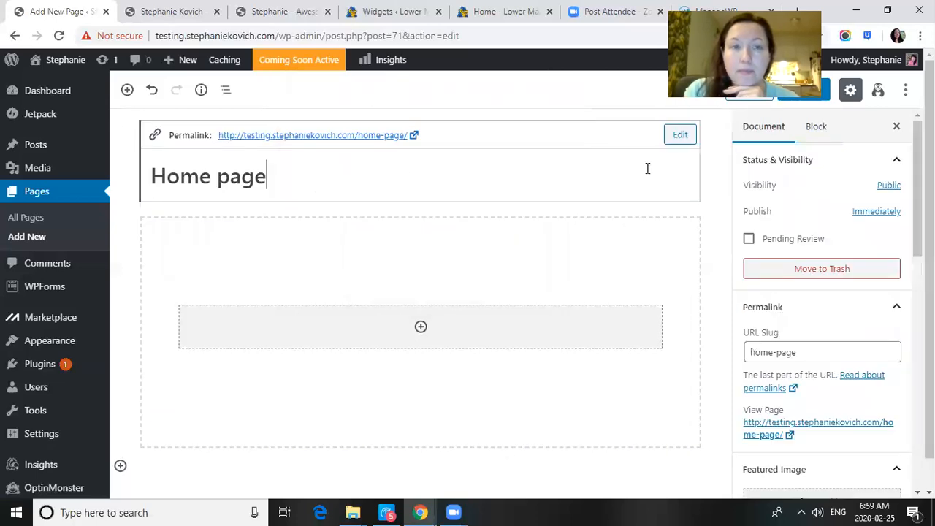
pyautogui.click(659, 256)
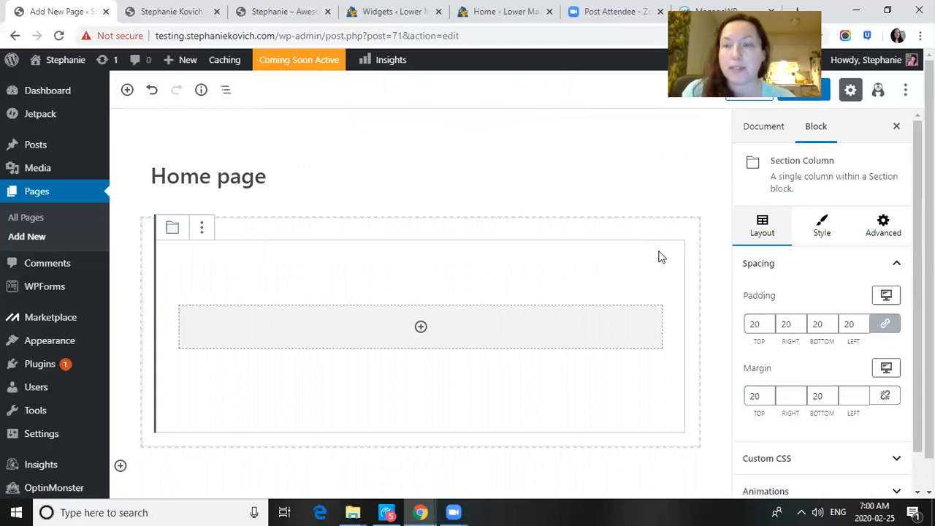
pyautogui.moveTo(929, 256); pyautogui.dragTo(929, 287)
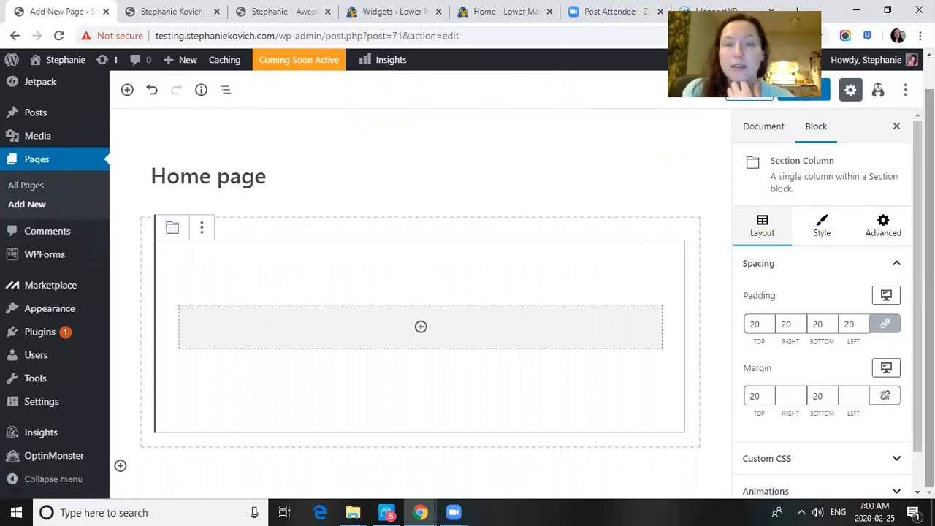
pyautogui.click(421, 327)
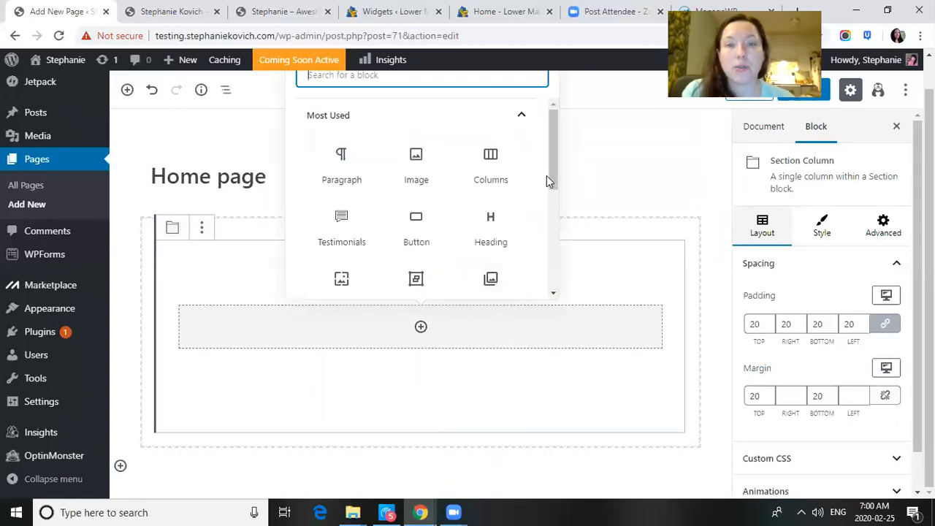
pyautogui.moveTo(551, 171); pyautogui.dragTo(549, 213)
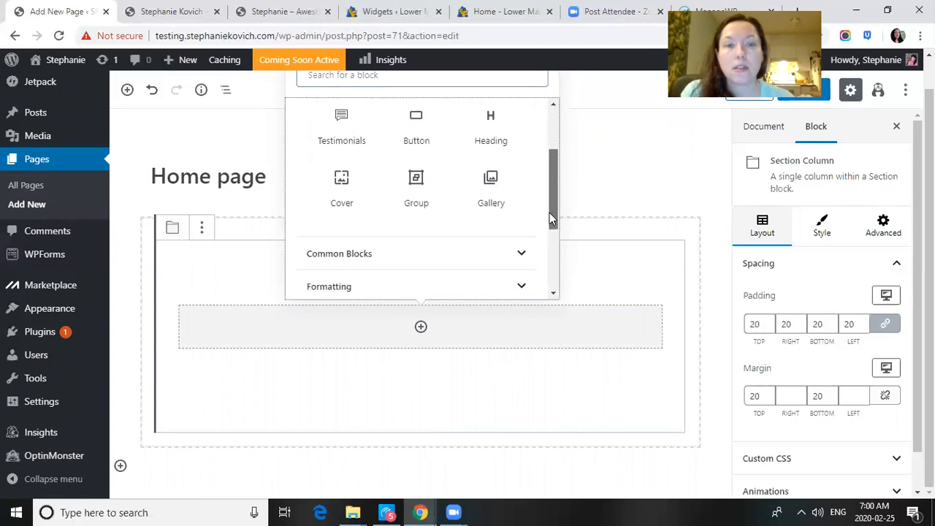
pyautogui.click(340, 206)
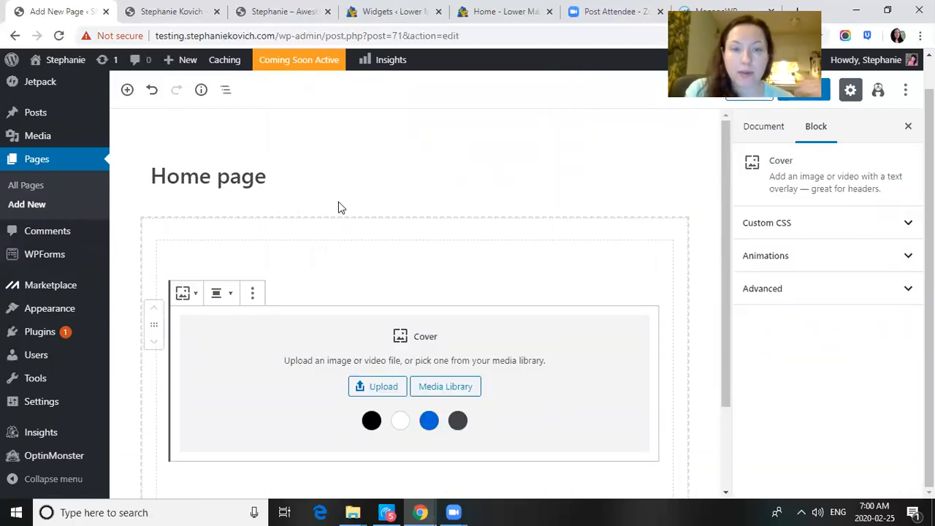
pyautogui.click(383, 392)
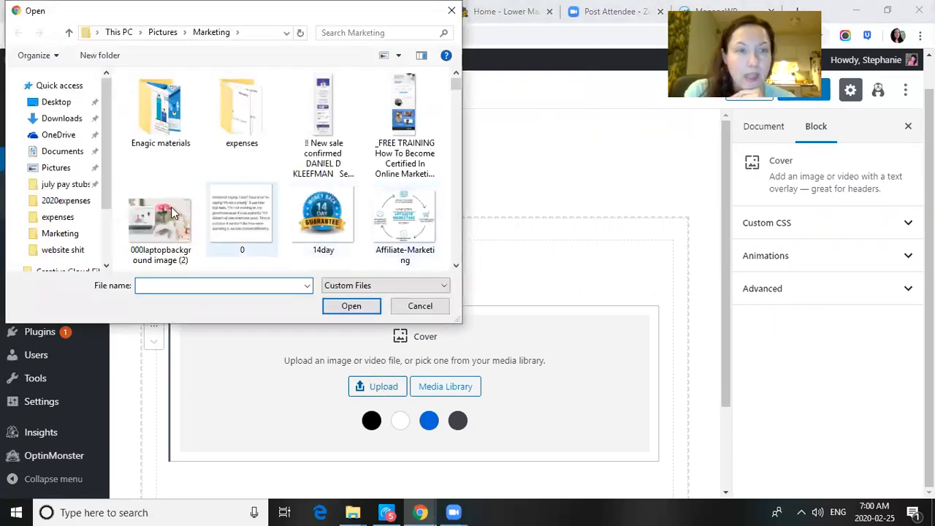
# Choose '000laptopbackground image (2)' from the Marketing folder as the Cover block image.
pyautogui.click(143, 219)
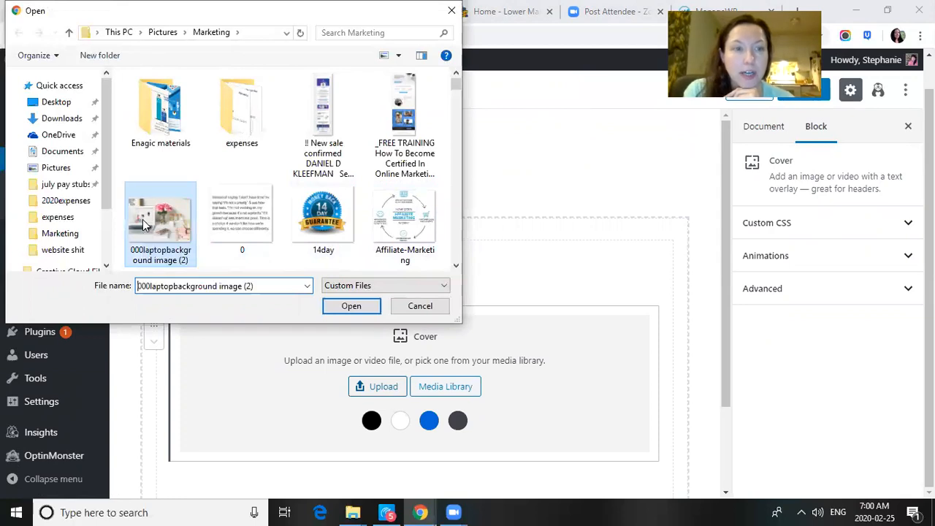
pyautogui.doubleClick(142, 225)
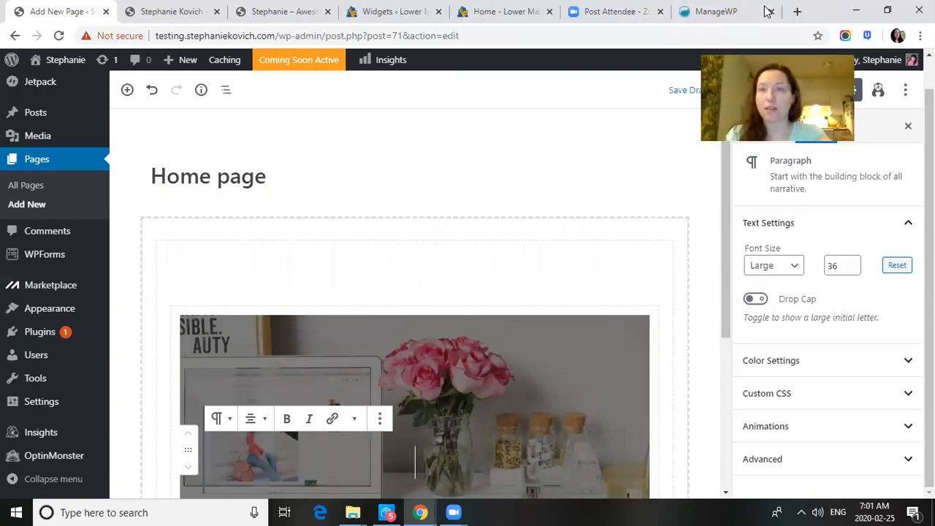
# Open unsplash.com in a new Chrome tab.
pyautogui.click(797, 11)
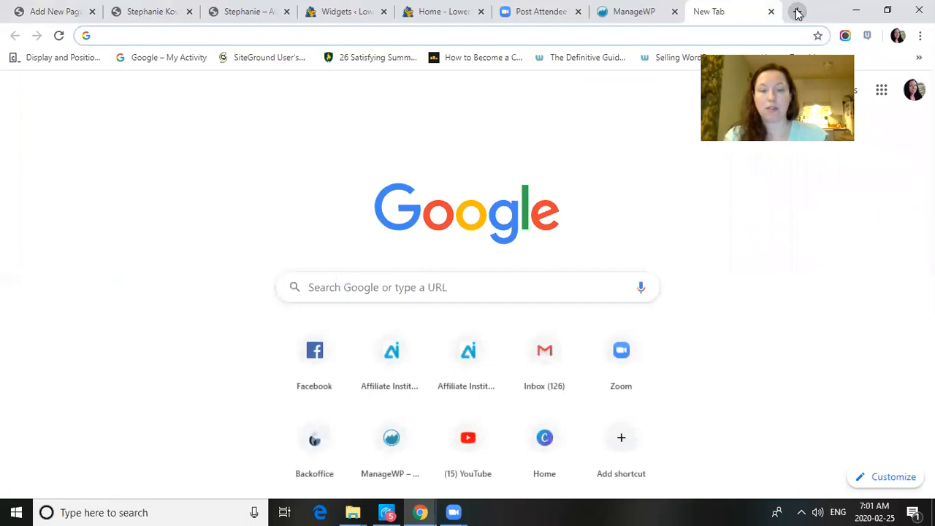
pyautogui.write('unsp')
pyautogui.press('BackSpace')
pyautogui.write('l')
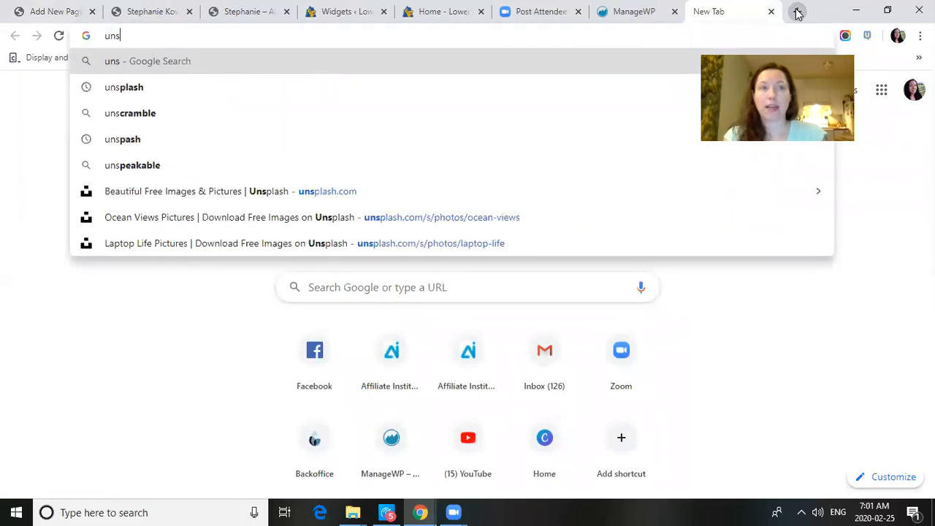
pyautogui.press('Return')
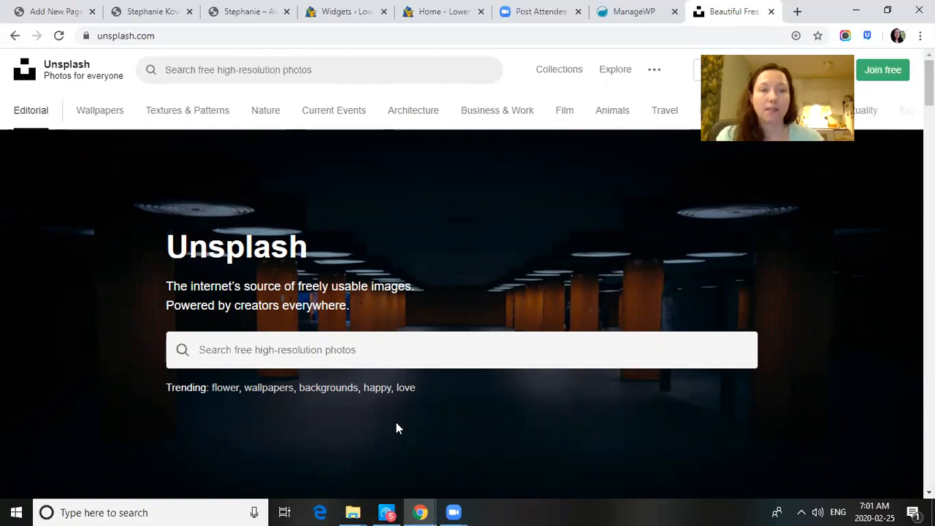
# Search Unsplash for 'laptop' photos and scroll through the results.
pyautogui.click(414, 343)
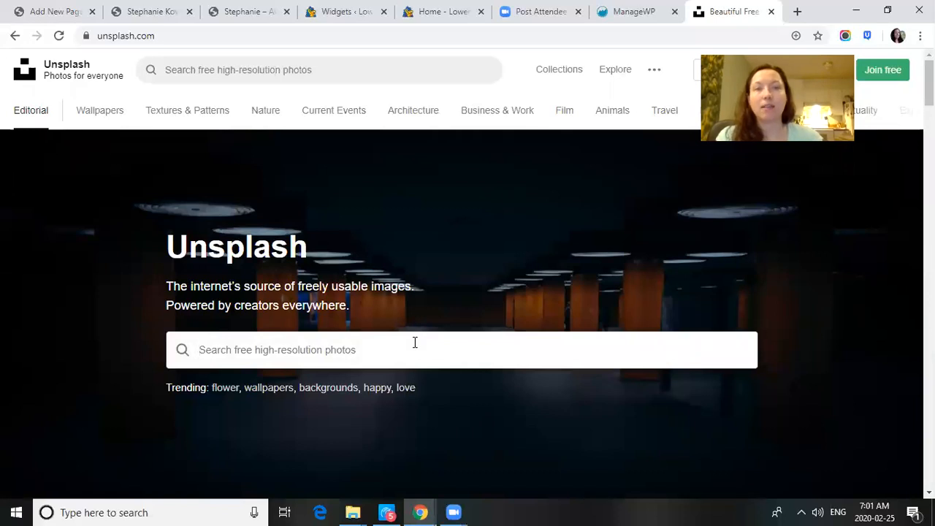
pyautogui.write('lapy')
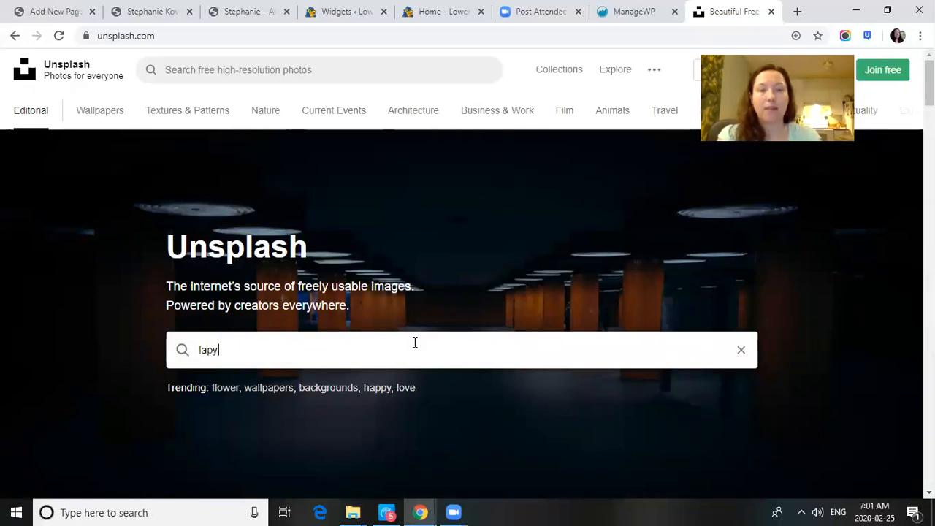
pyautogui.press('BackSpace')
pyautogui.write('top')
pyautogui.press('Return')
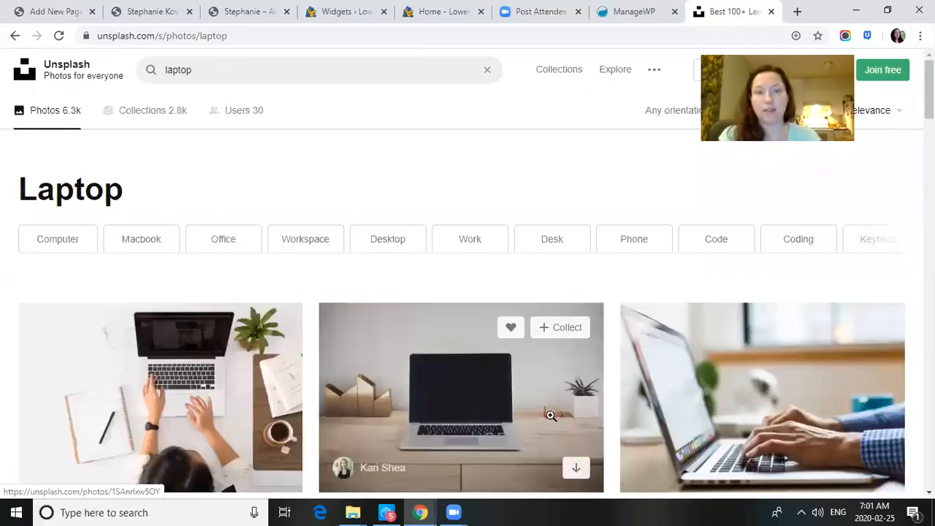
pyautogui.scroll(-2, 467, 315)
pyautogui.scroll(-10, 468, 314)
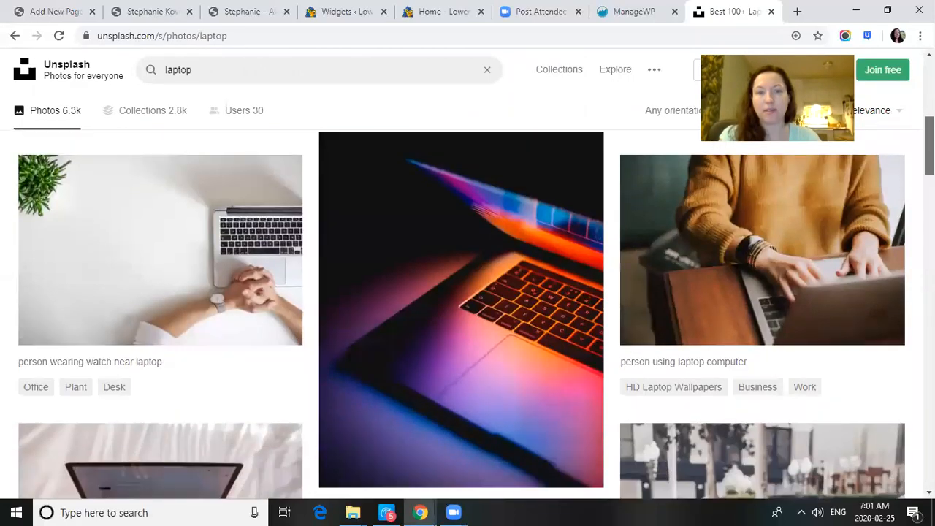
pyautogui.scroll(-10, 468, 314)
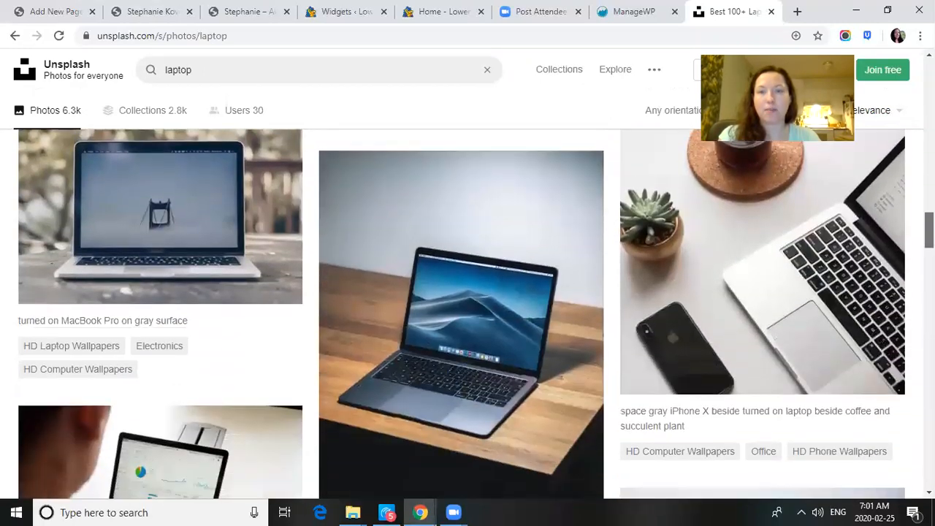
pyautogui.moveTo(929, 230); pyautogui.dragTo(929, 232)
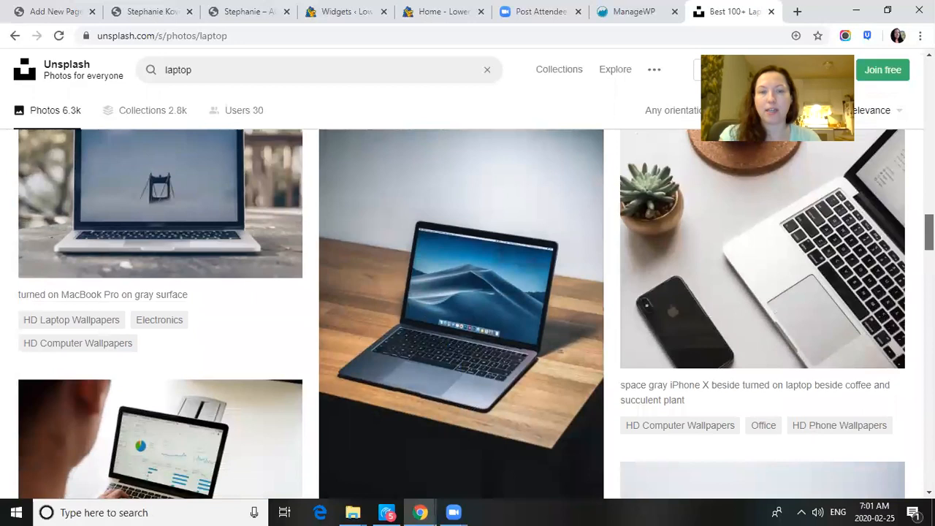
pyautogui.scroll(-5, 243, 388)
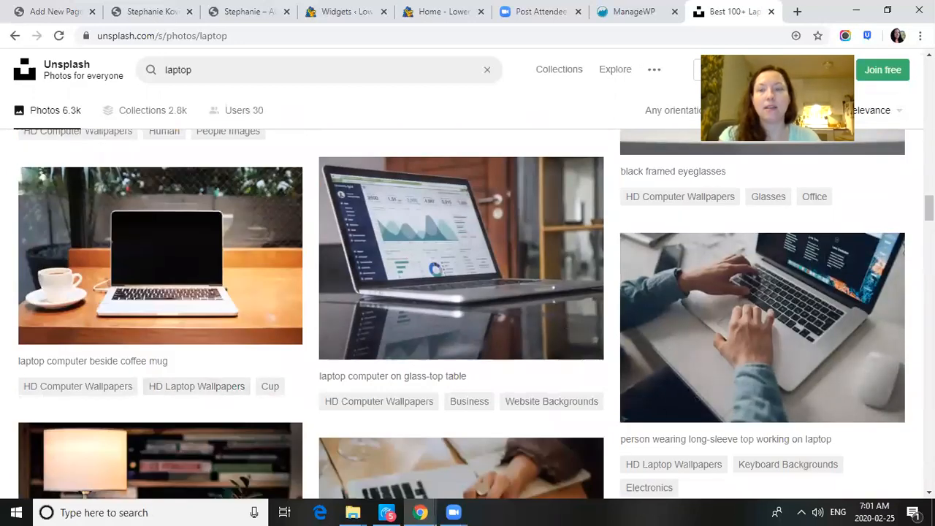
pyautogui.moveTo(929, 208); pyautogui.dragTo(930, 72)
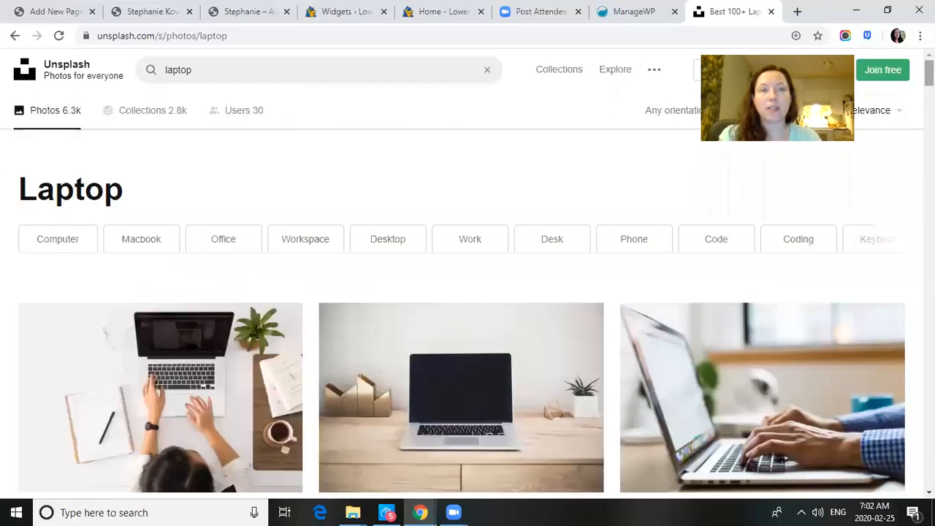
# Replace the search with 'ocean' and view the ocean photo results.
pyautogui.click(487, 70)
pyautogui.write('ocean')
pyautogui.press('Return')
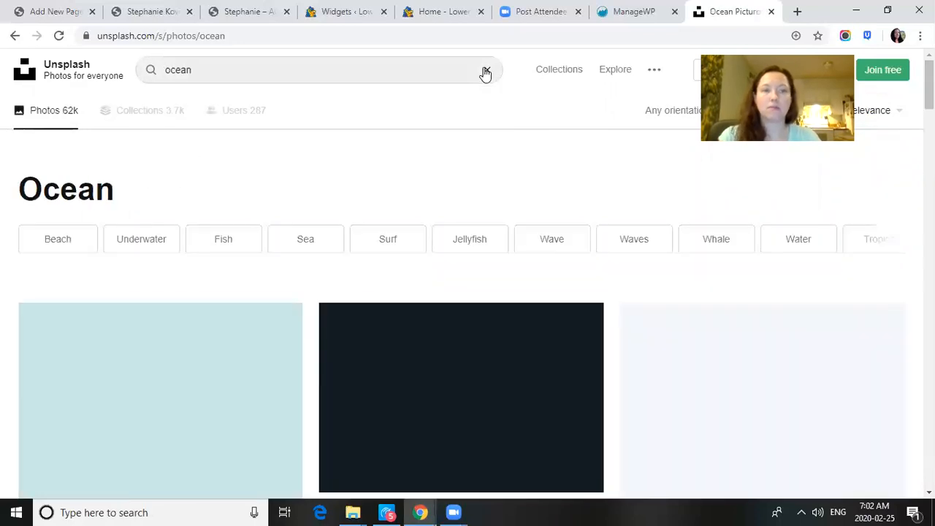
pyautogui.moveTo(930, 84)
pyautogui.mouseDown()
pyautogui.moveTo(930, 172)
pyautogui.moveTo(929, 73)
pyautogui.mouseUp()
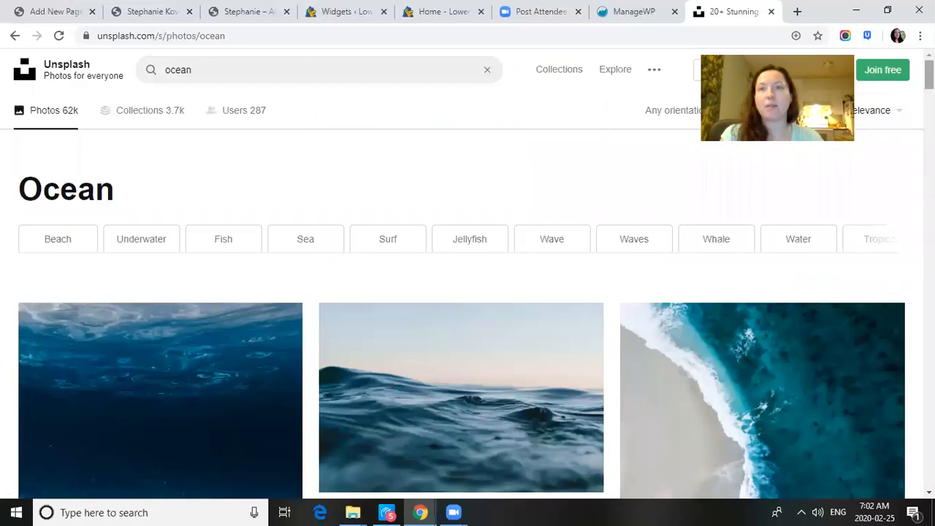
# Back in the editor, type the site owner's full name over the cover image and start a new line.
pyautogui.click(771, 12)
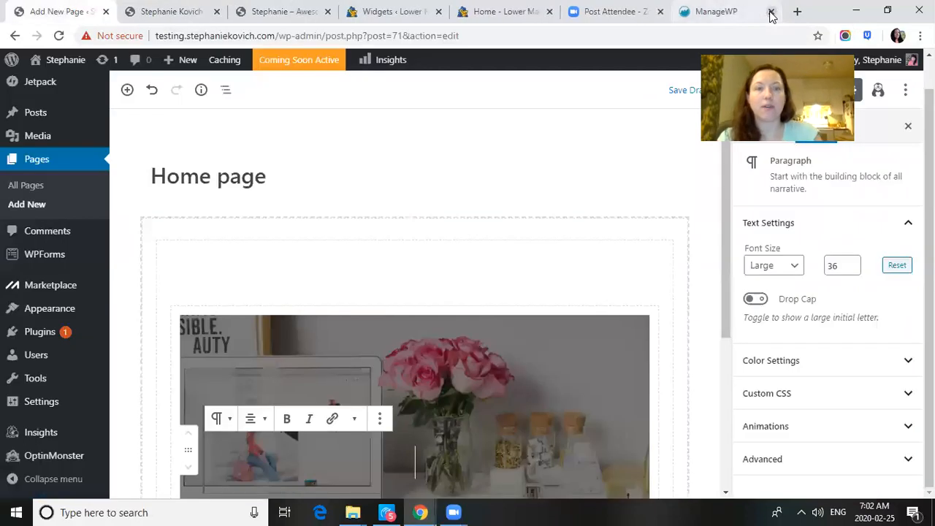
pyautogui.moveTo(727, 220); pyautogui.dragTo(745, 315)
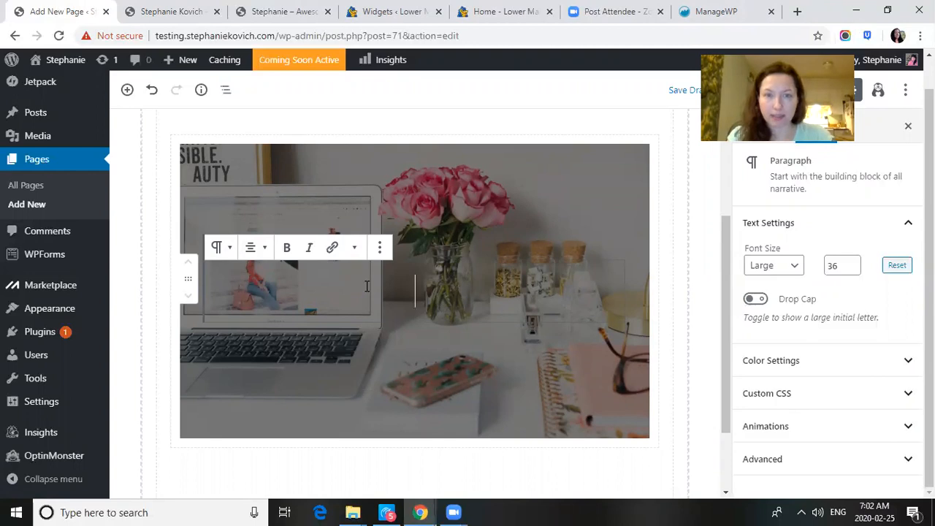
pyautogui.write('S')
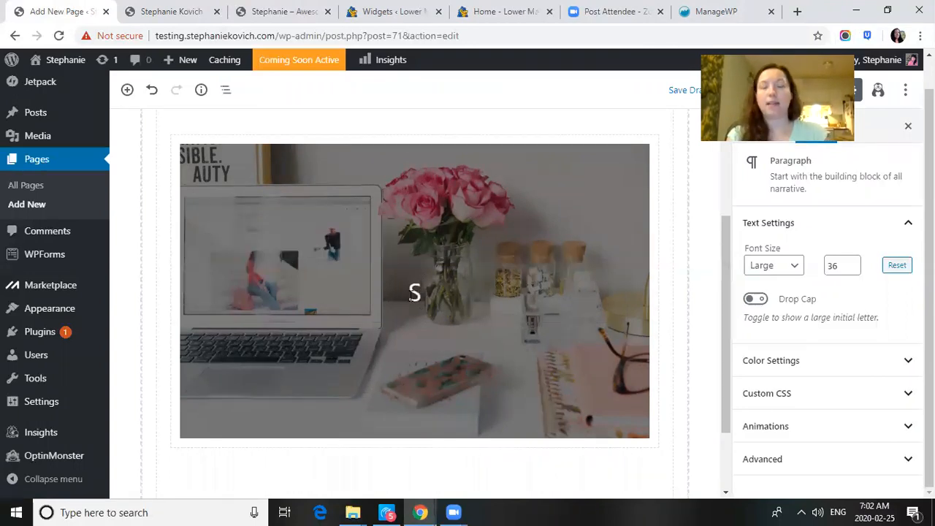
pyautogui.write('gte')
pyautogui.press('BackSpace')
pyautogui.press('BackSpace')
pyautogui.press('BackSpace')
pyautogui.write('te')
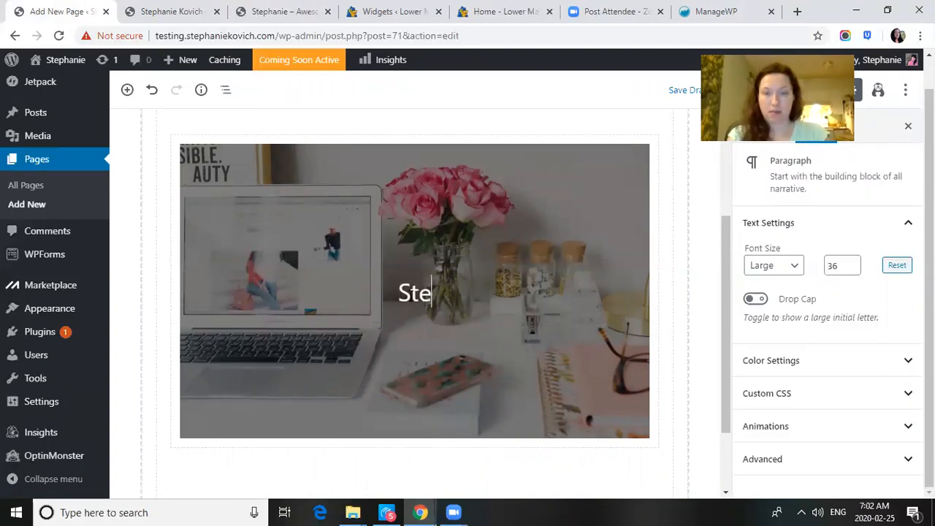
pyautogui.write('phanie Kovich')
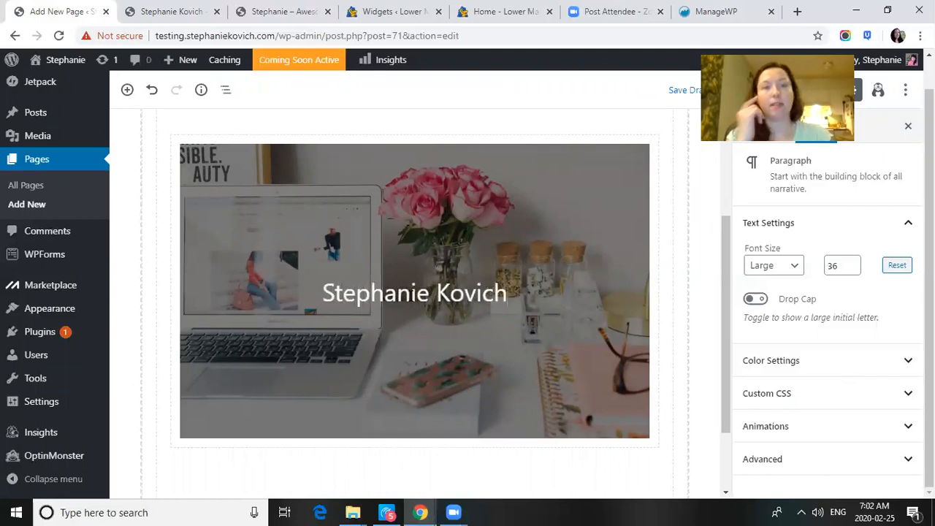
pyautogui.press('Return')
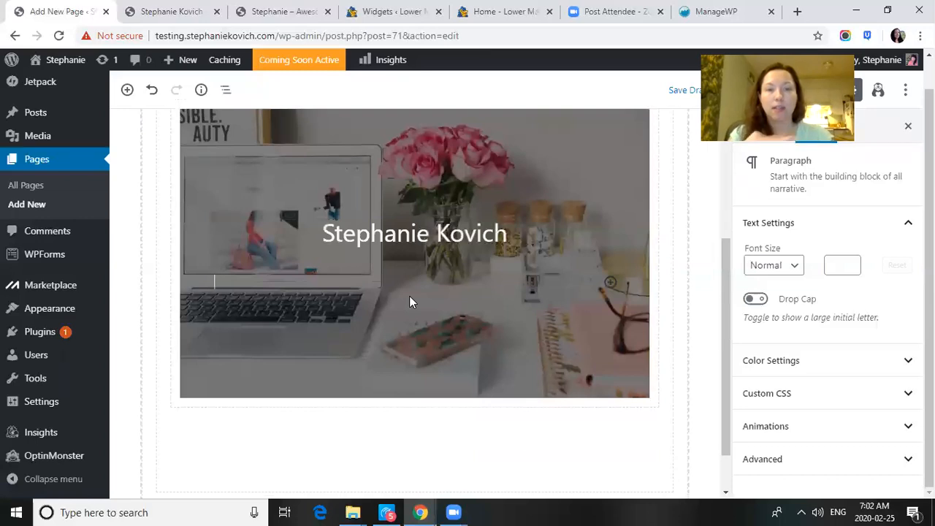
# Type 'Freelance Digital Marketer' beneath the name and centre-align it.
pyautogui.write('Freelanc')
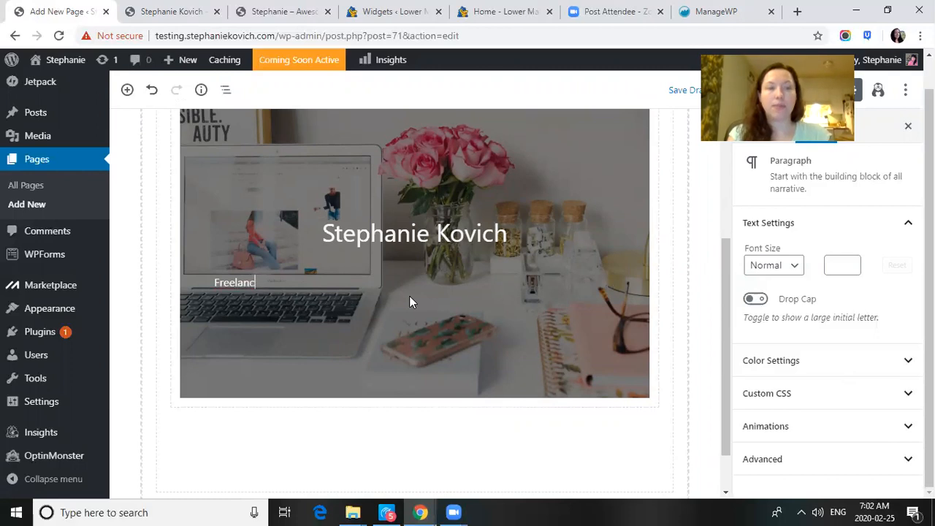
pyautogui.write('e Digital')
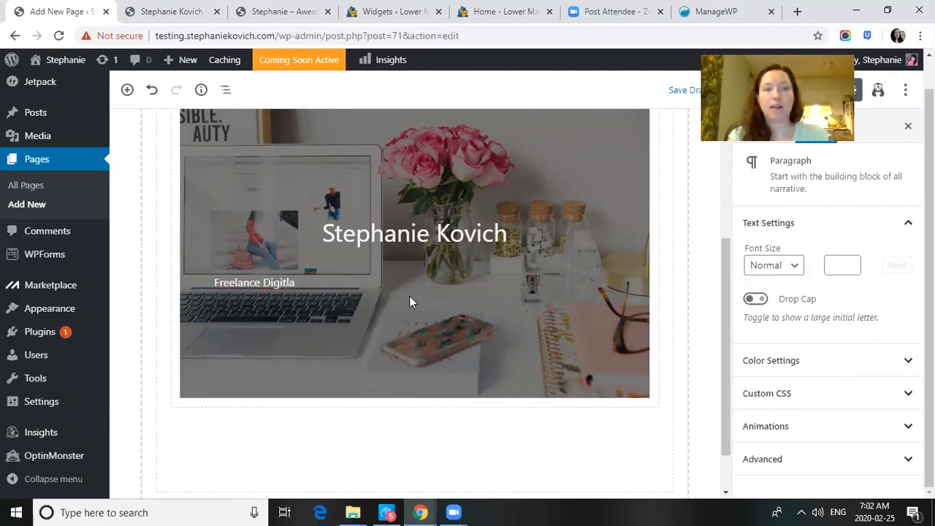
pyautogui.write(' Marke')
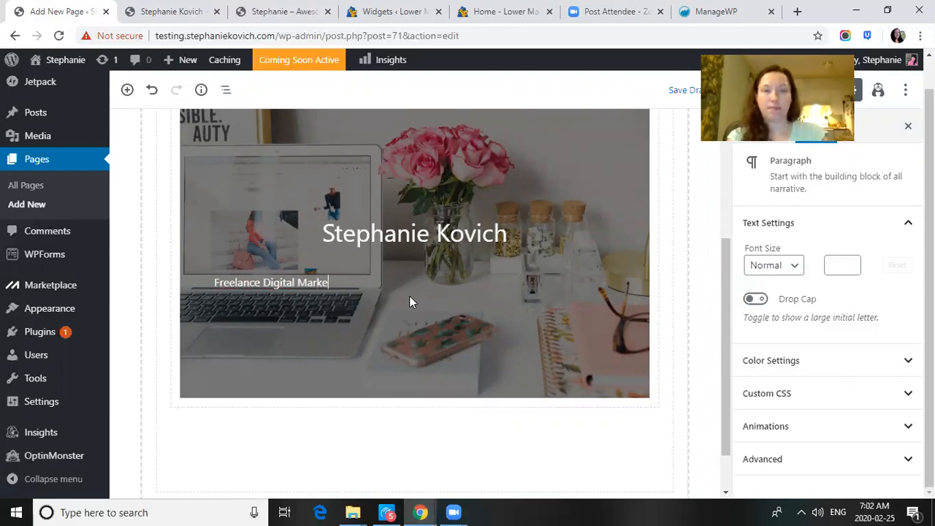
pyautogui.write('ter')
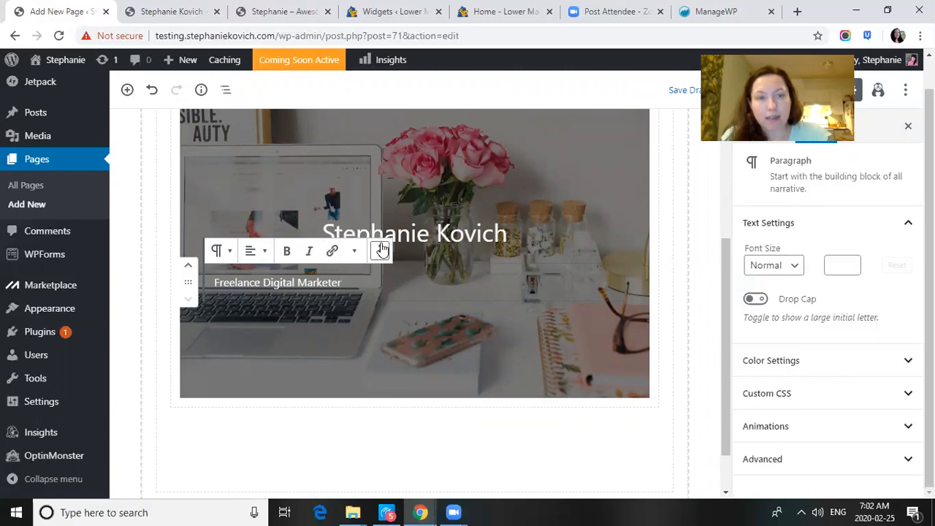
pyautogui.click(255, 251)
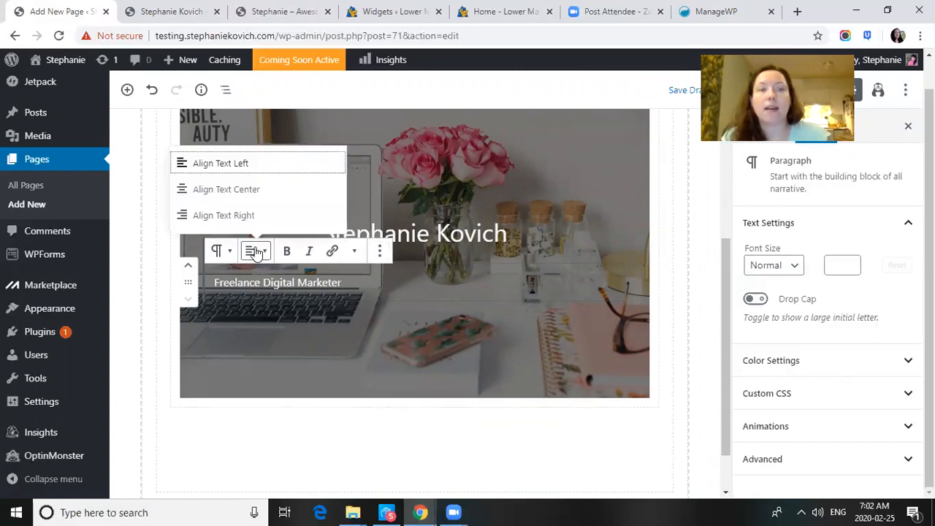
pyautogui.click(255, 199)
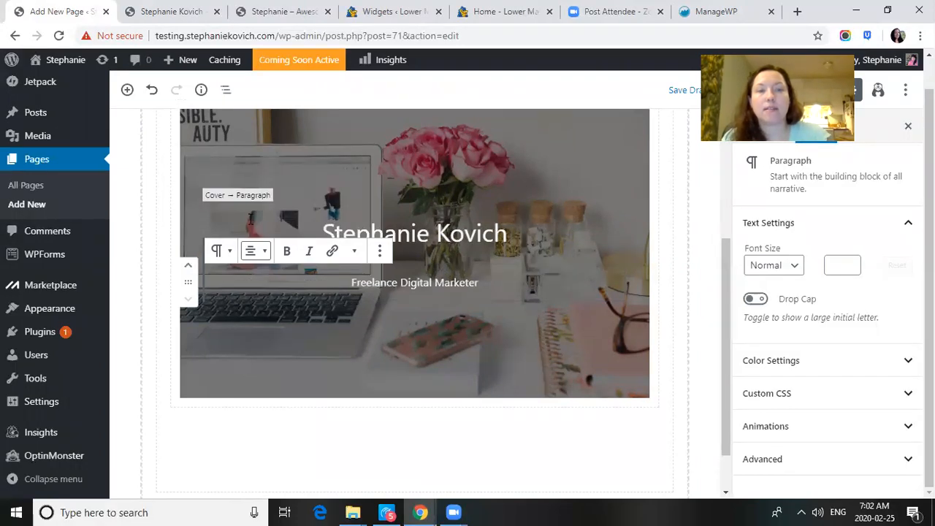
# Make the whole subtitle line italic, leaving bold off.
pyautogui.click(295, 253)
pyautogui.click(294, 253)
pyautogui.click(306, 252)
pyautogui.click(307, 253)
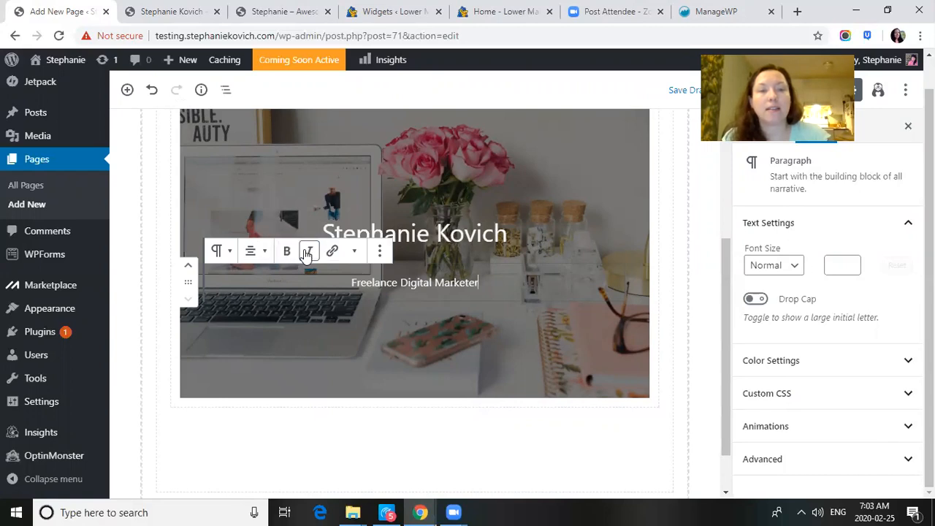
pyautogui.doubleClick(400, 287)
pyautogui.tripleClick(401, 287)
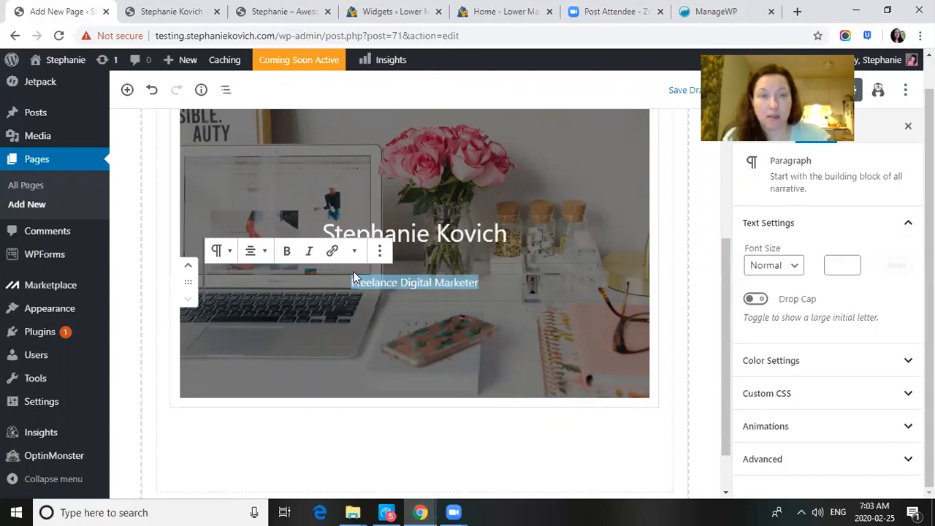
pyautogui.click(307, 251)
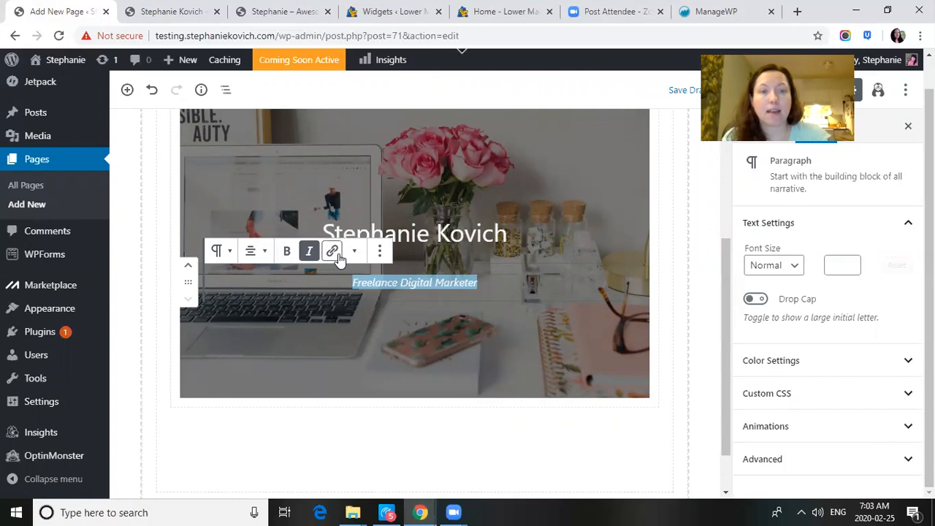
# Look through the subtitle's link, extra formatting and block options without changing anything.
pyautogui.click(334, 252)
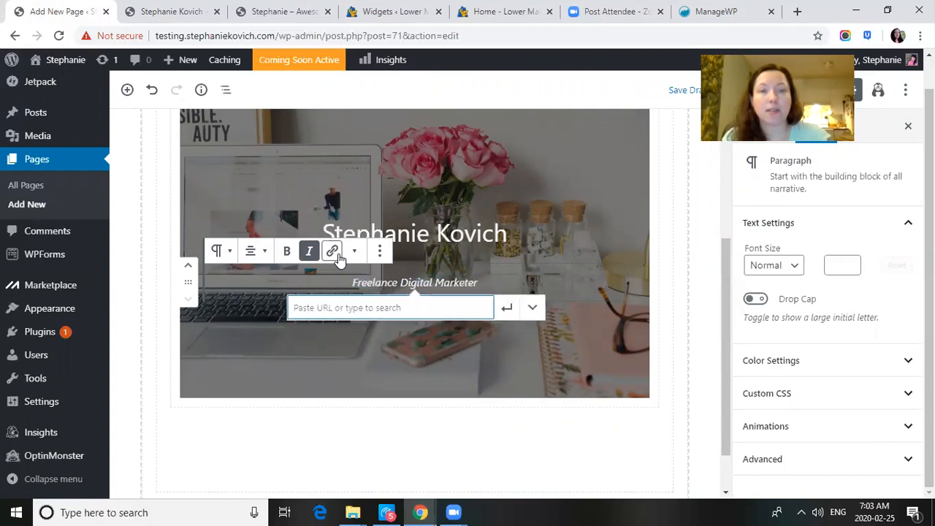
pyautogui.click(353, 251)
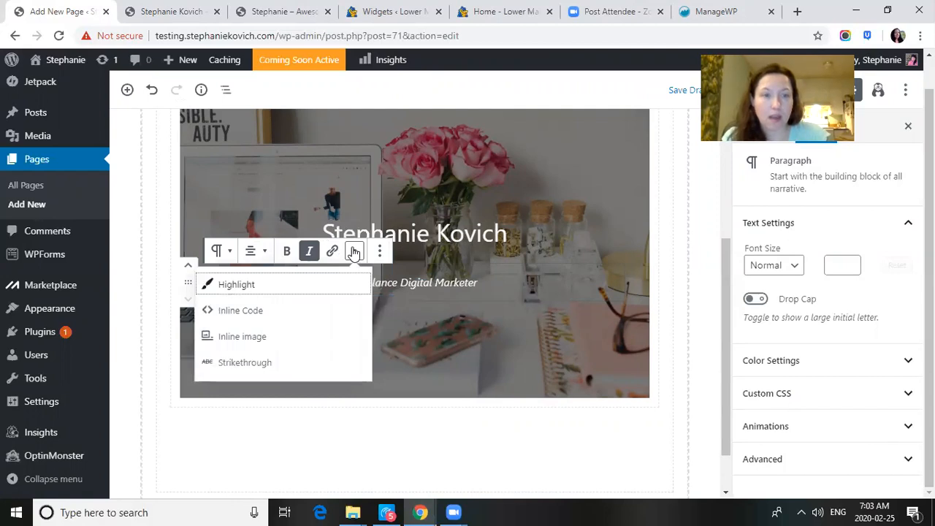
pyautogui.click(380, 252)
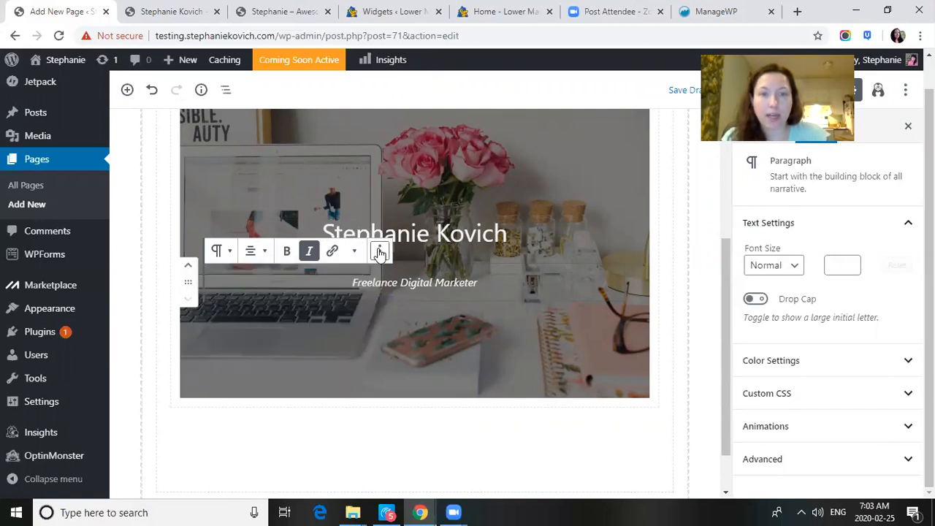
pyautogui.click(380, 251)
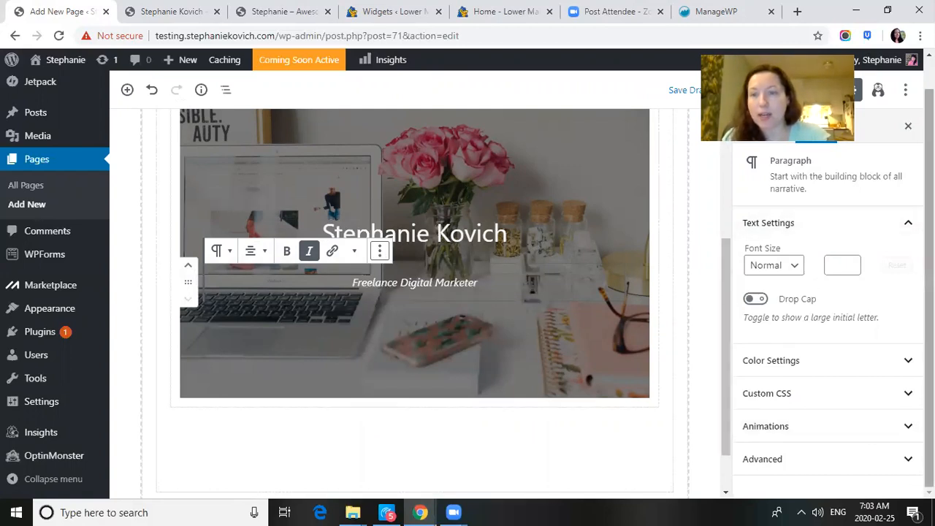
# Try blue, white and black backgrounds on the subtitle, then clear the background colour.
pyautogui.click(870, 369)
pyautogui.click(811, 411)
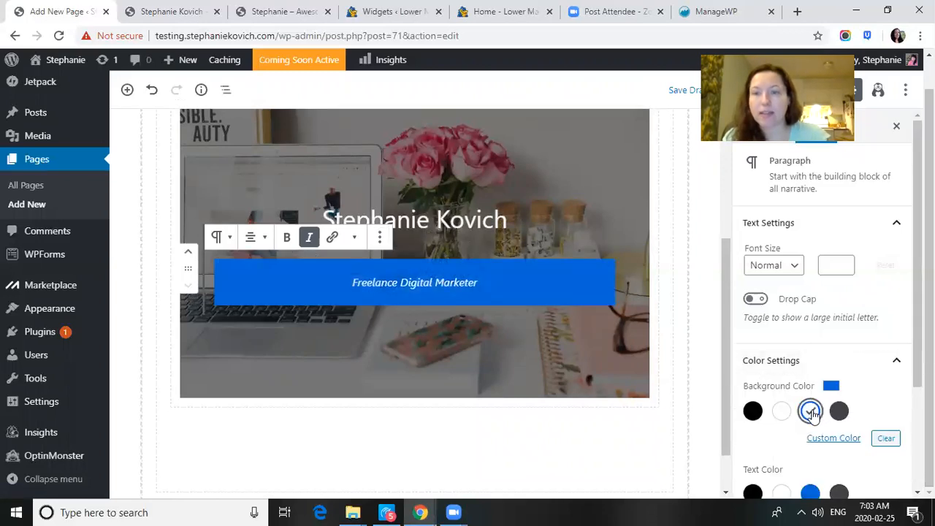
pyautogui.click(781, 412)
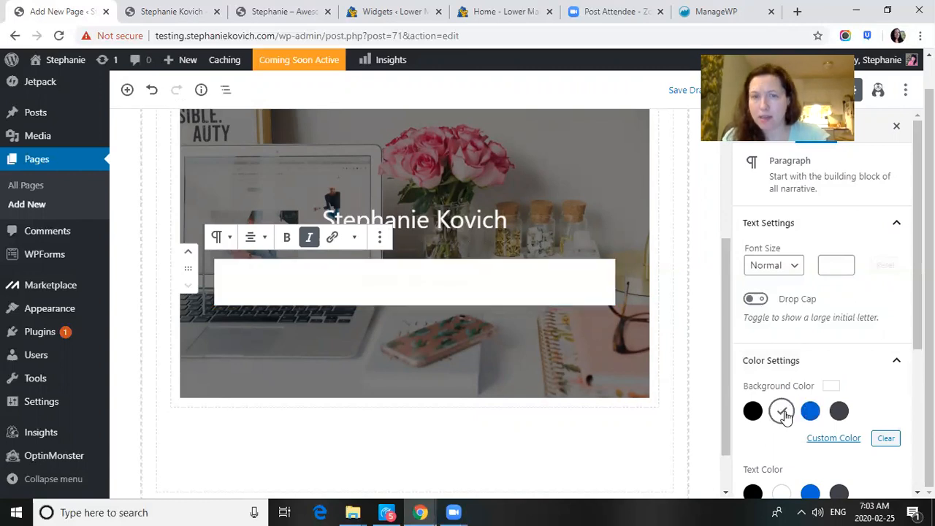
pyautogui.click(753, 412)
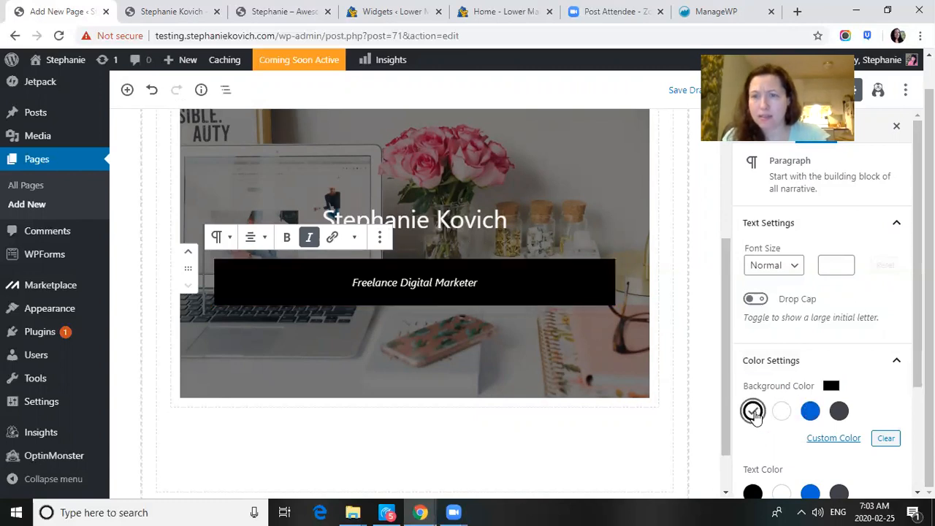
pyautogui.click(887, 440)
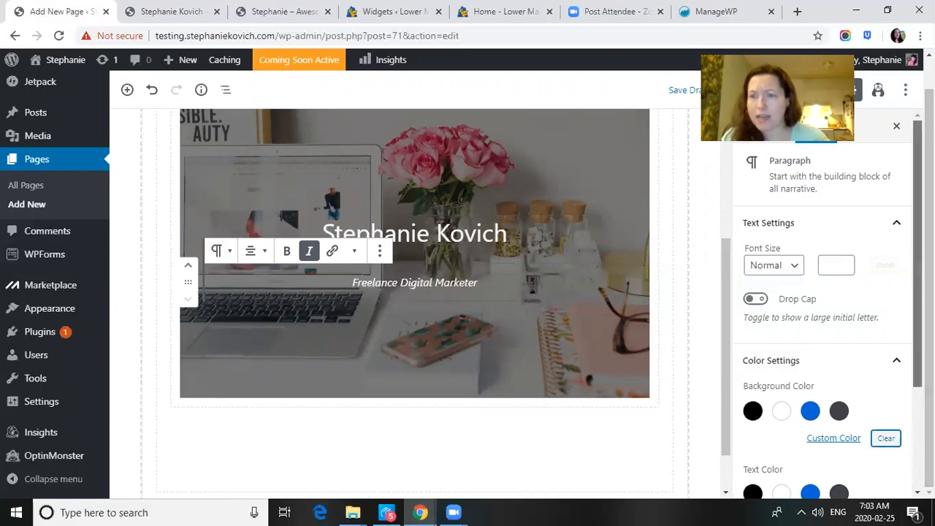
# Set the subtitle's text colour to white after trying blue and black.
pyautogui.scroll(-2, 825, 306)
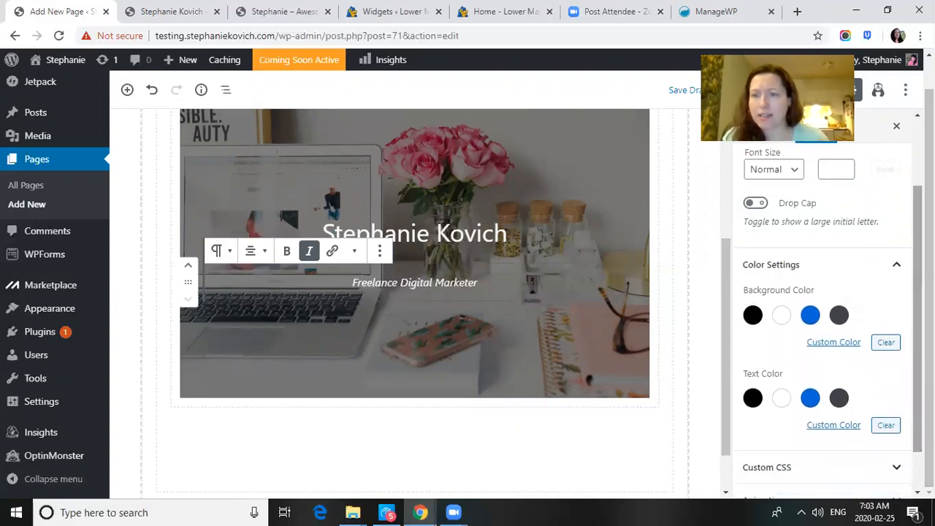
pyautogui.click(811, 398)
pyautogui.click(783, 401)
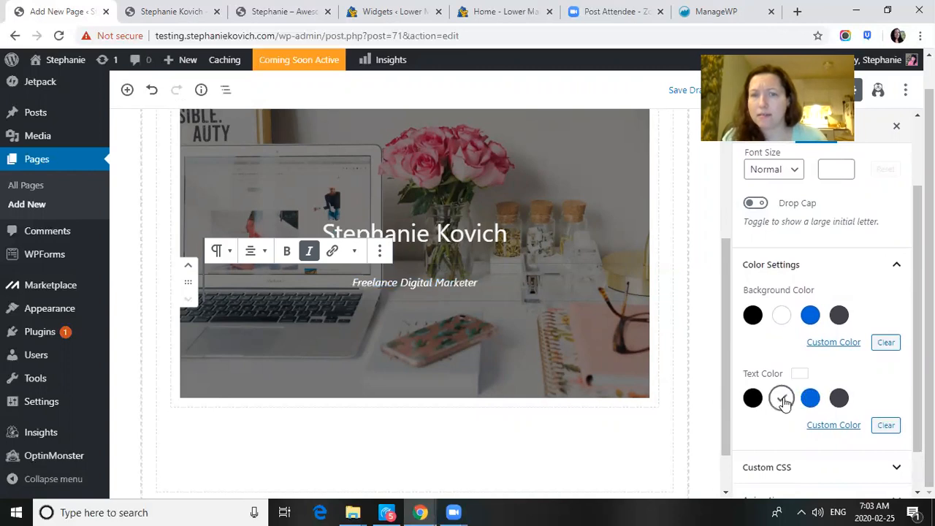
pyautogui.click(755, 400)
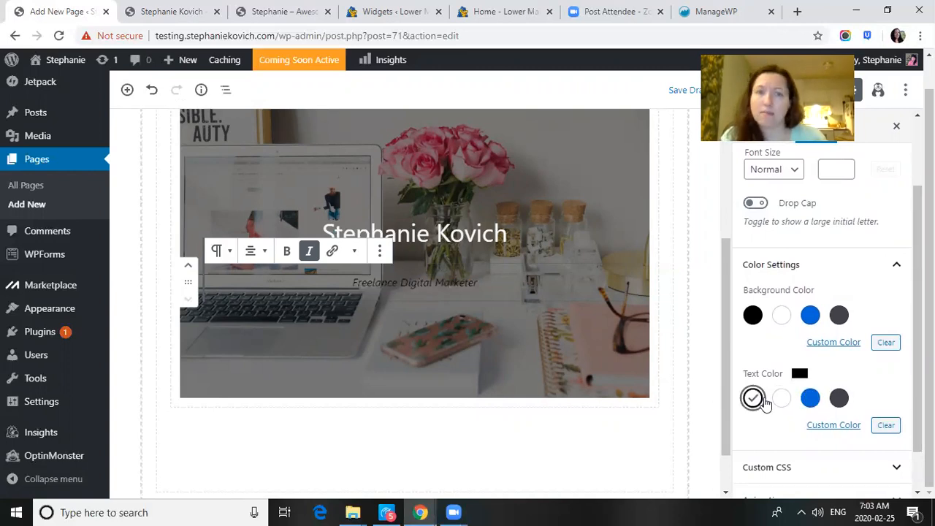
pyautogui.click(780, 400)
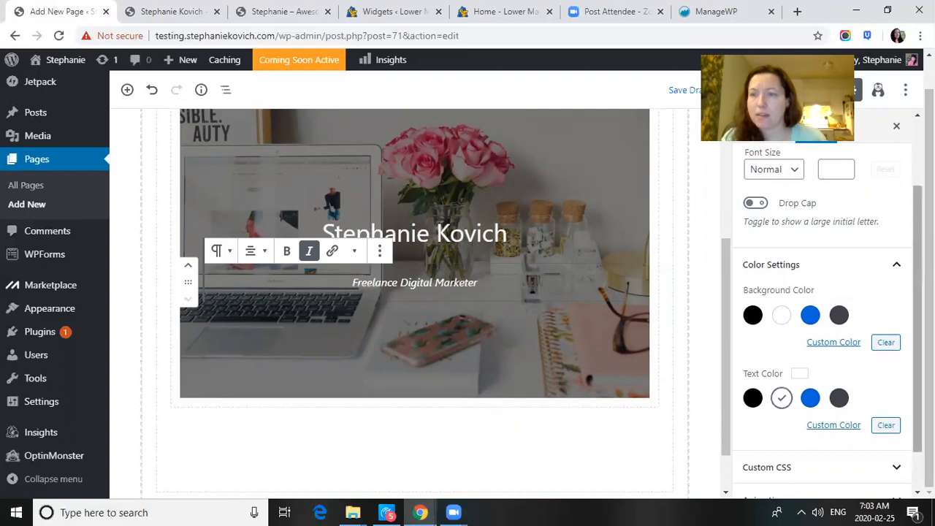
pyautogui.scroll(-1, 781, 401)
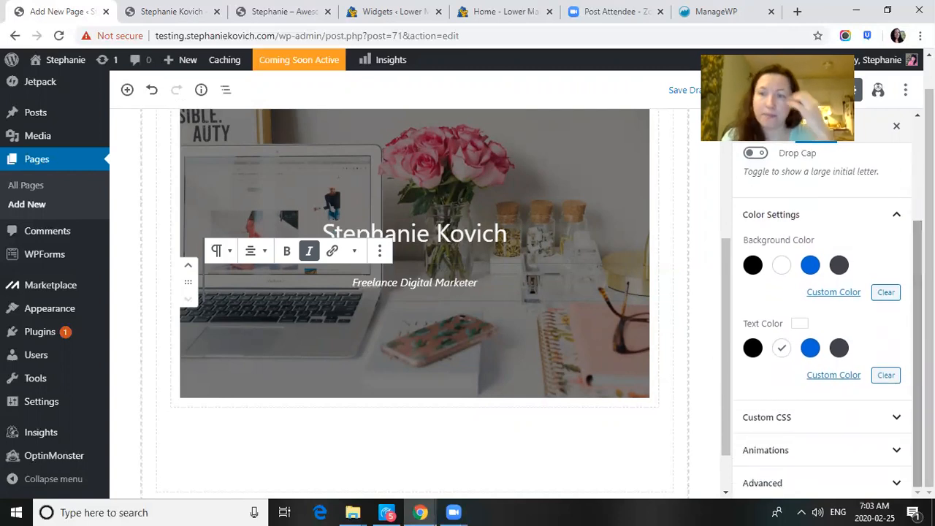
pyautogui.scroll(3, 823, 314)
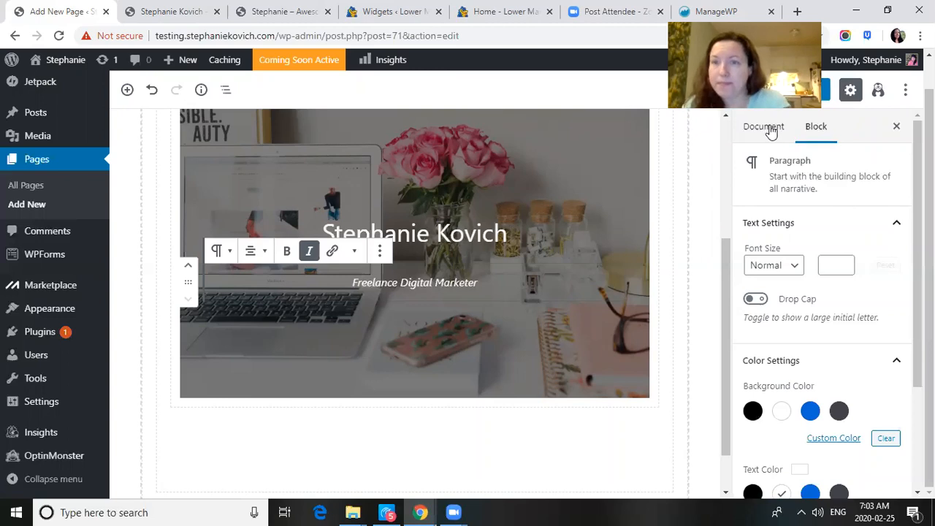
# Select the outer Section block and show its Background Overlay style settings.
pyautogui.click(675, 172)
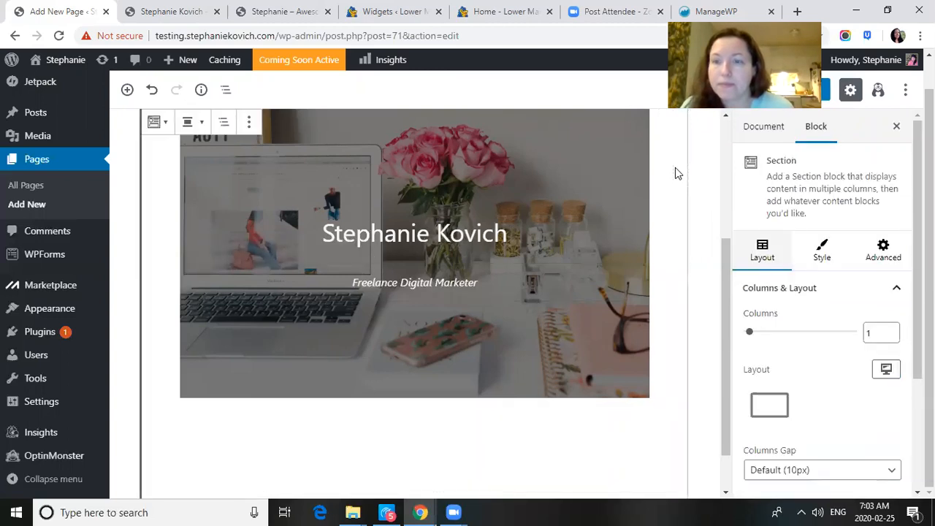
pyautogui.click(824, 255)
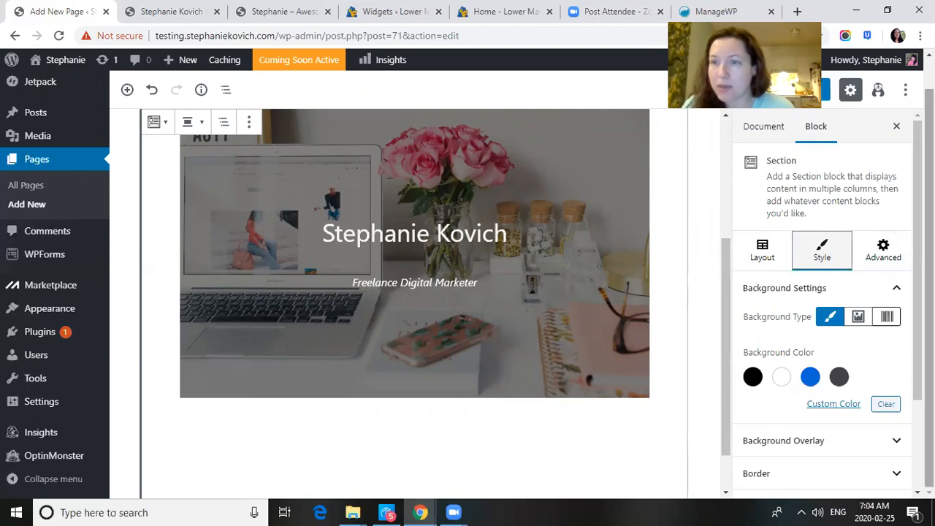
pyautogui.scroll(-1, 822, 292)
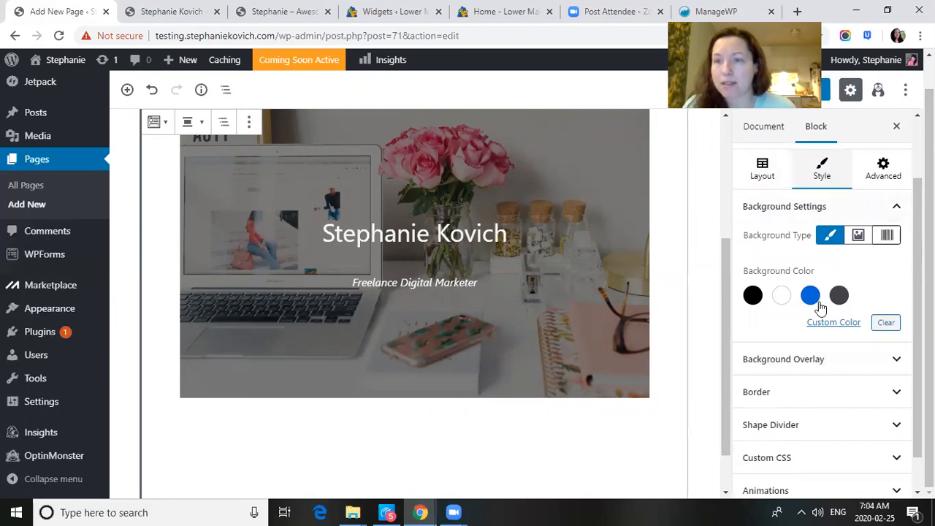
pyautogui.click(810, 358)
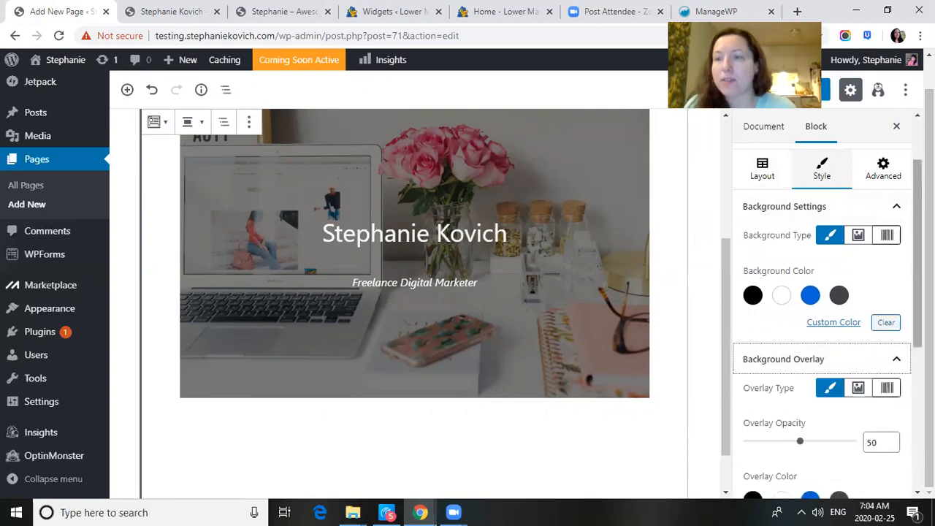
pyautogui.scroll(-1, 822, 329)
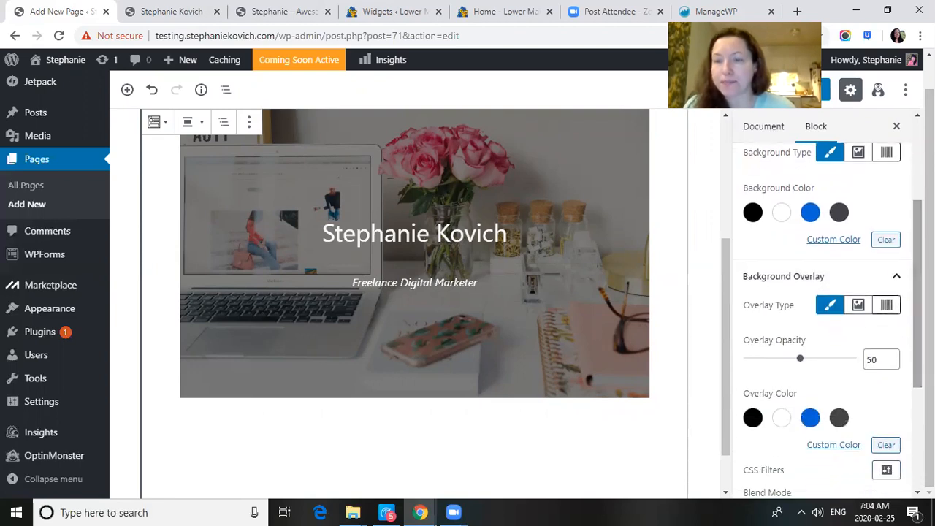
# Try black and dark grey overlays, clear the colour, and lower overlay opacity to 1.
pyautogui.click(752, 419)
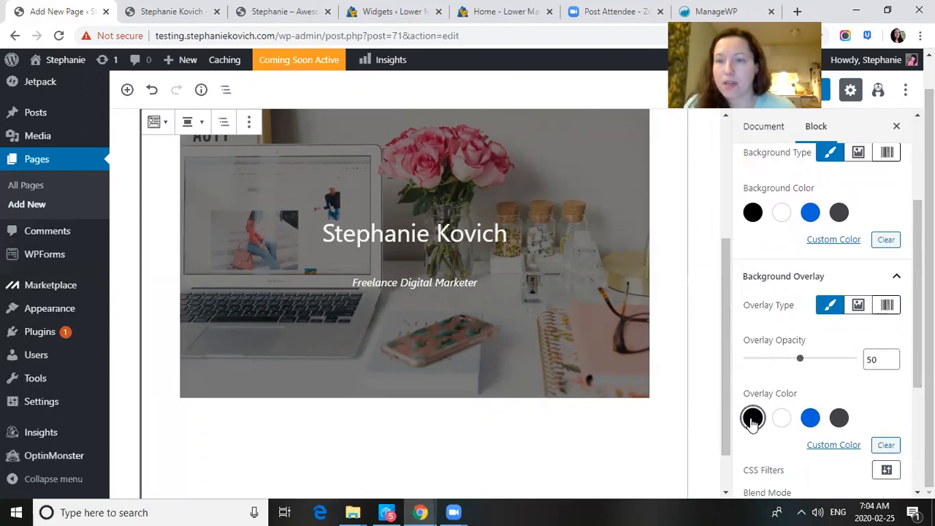
pyautogui.click(839, 418)
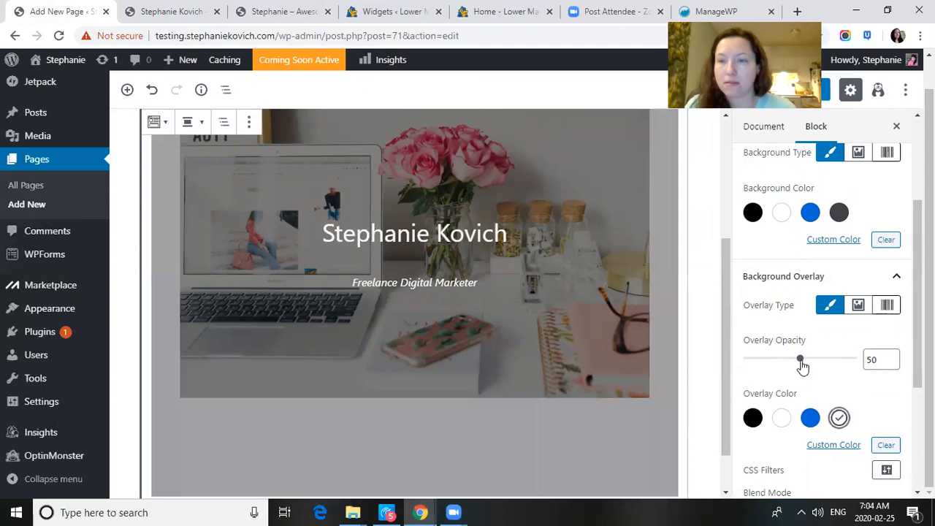
pyautogui.click(840, 419)
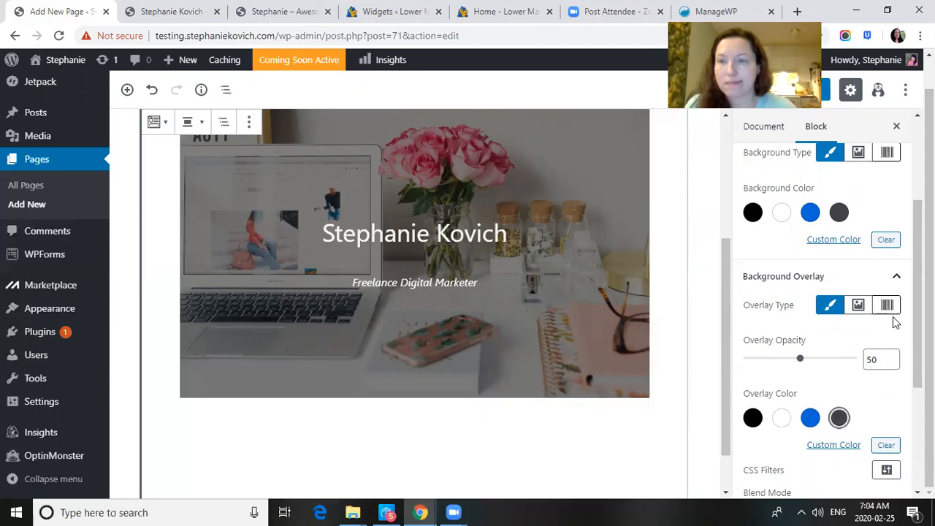
pyautogui.click(859, 305)
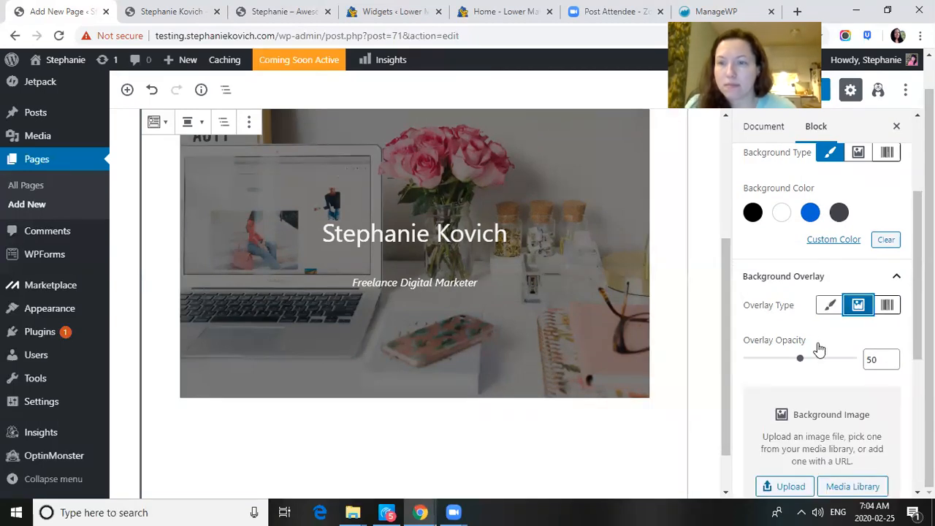
pyautogui.moveTo(801, 360); pyautogui.dragTo(750, 359)
pyautogui.click(830, 305)
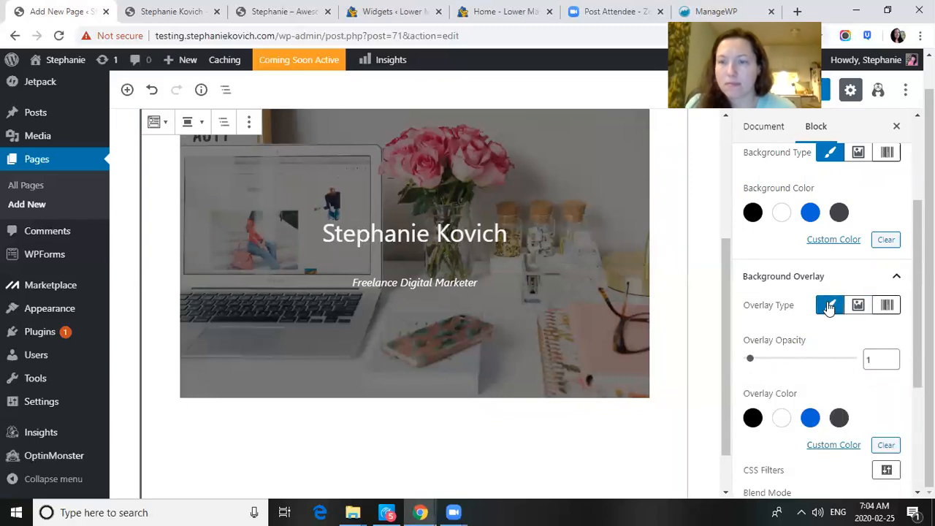
pyautogui.moveTo(918, 319); pyautogui.dragTo(922, 424)
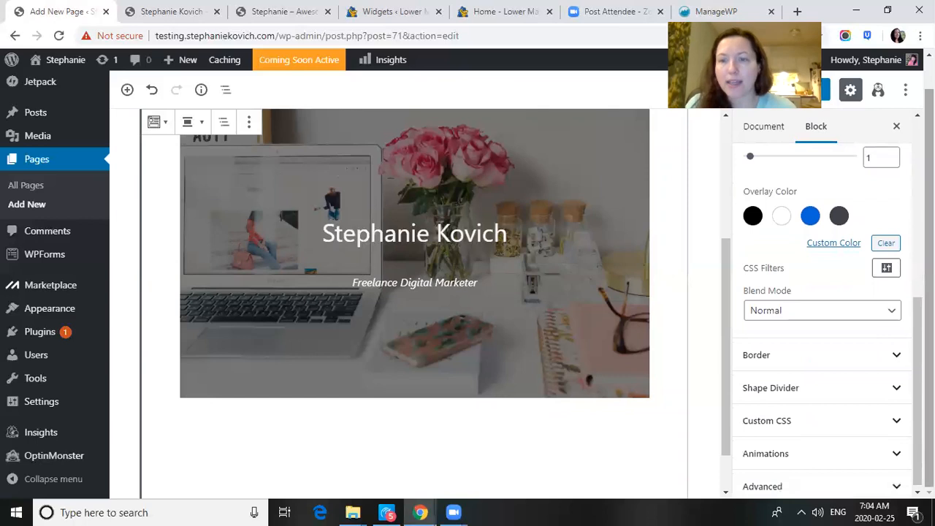
pyautogui.moveTo(726, 303); pyautogui.dragTo(717, 282)
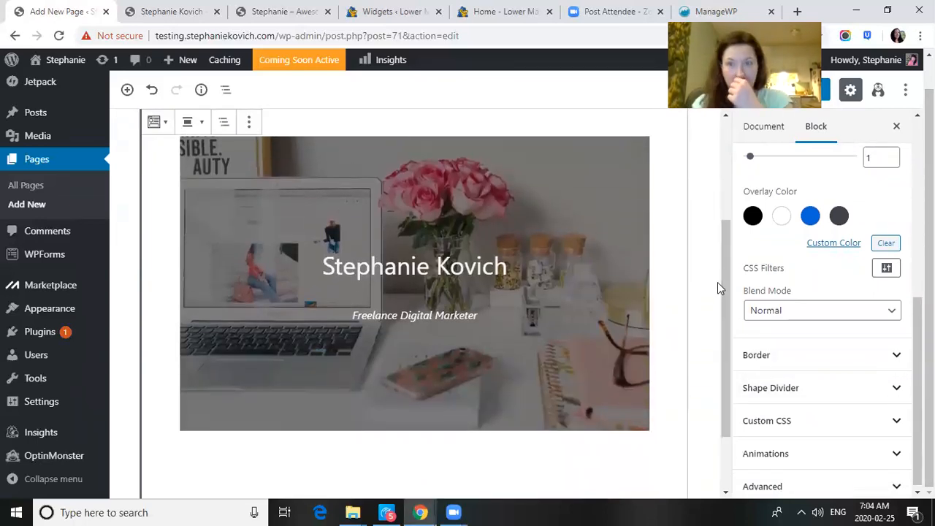
pyautogui.click(767, 130)
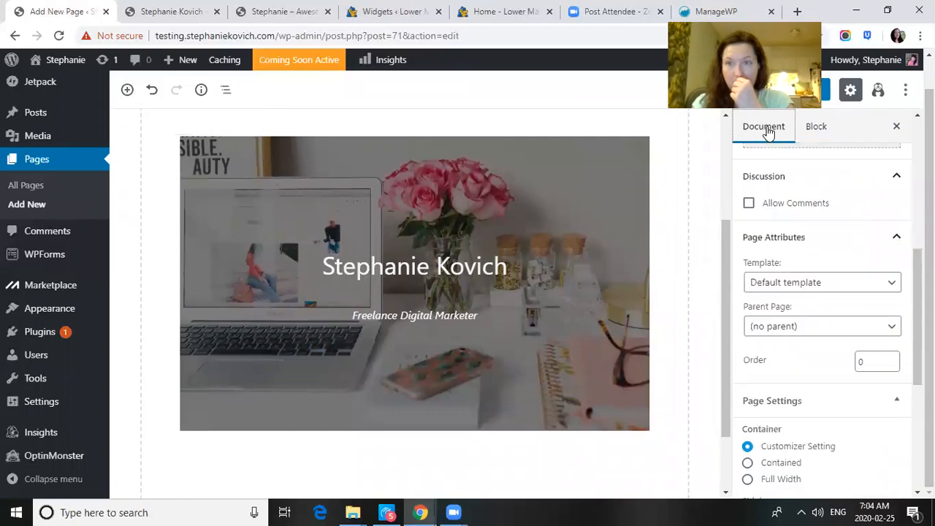
pyautogui.click(676, 128)
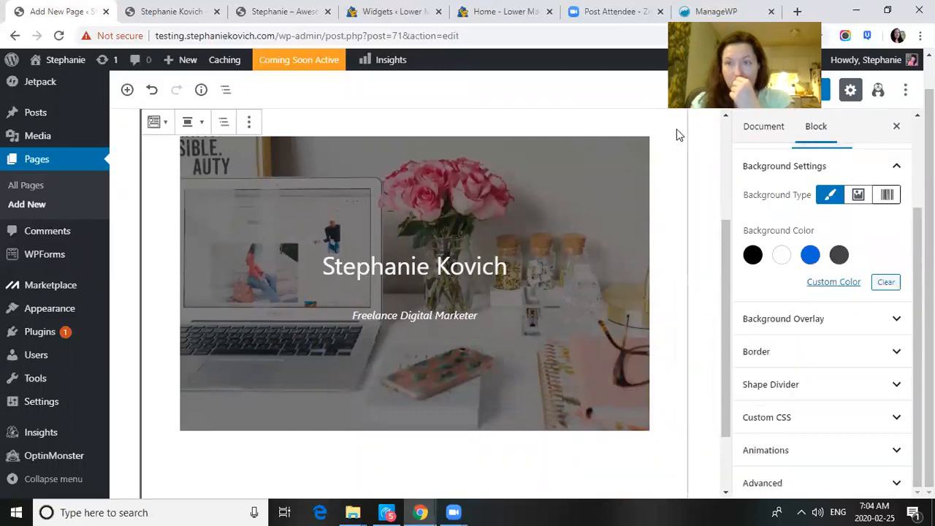
pyautogui.click(775, 130)
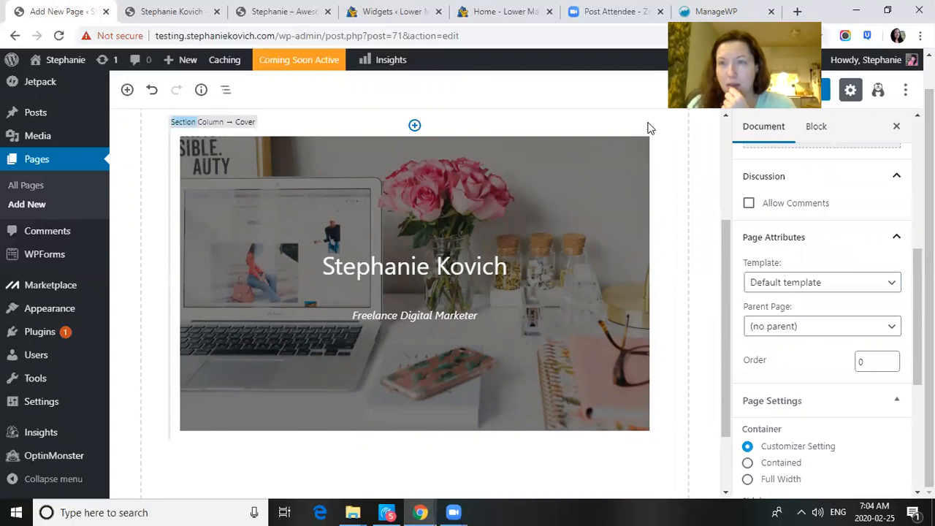
pyautogui.click(817, 125)
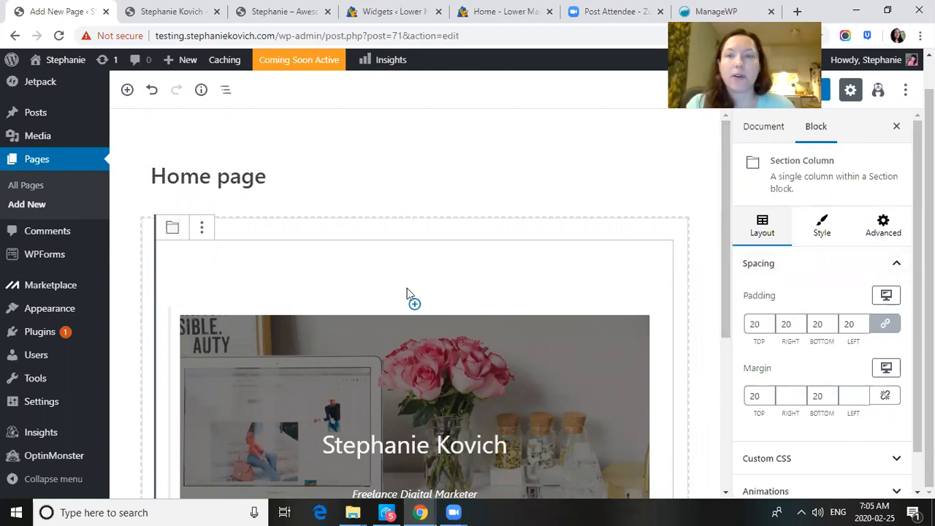
pyautogui.scroll(-1, 726, 194)
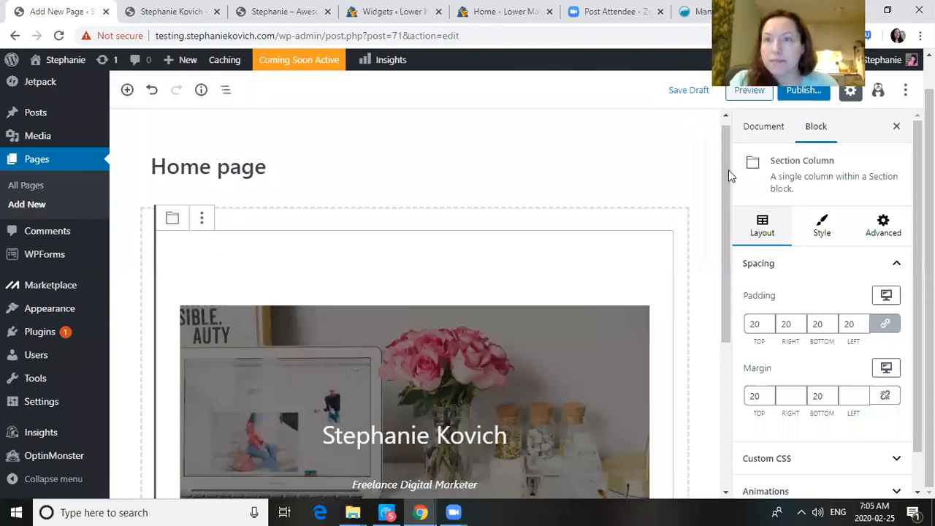
# Preview the Home page in a new tab, scroll the laptop hero, and return to the editor.
pyautogui.click(750, 90)
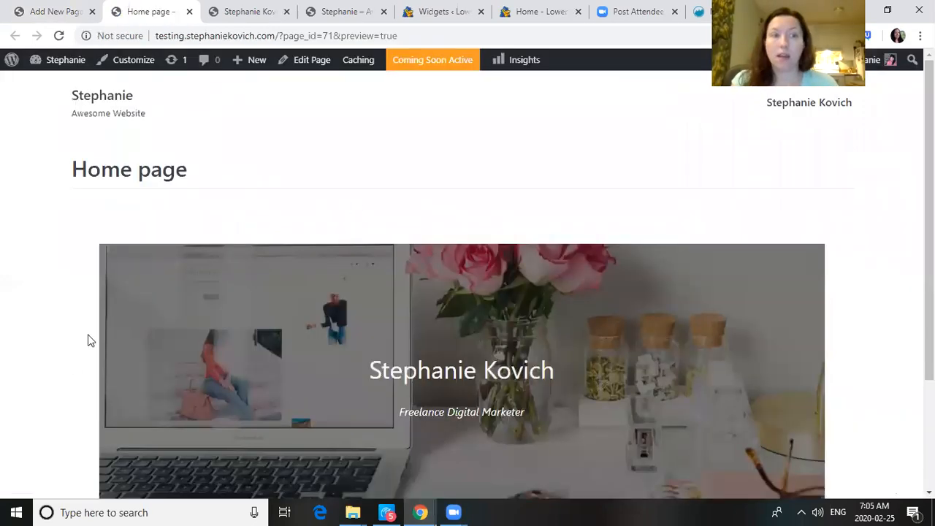
pyautogui.scroll(-3, 767, 421)
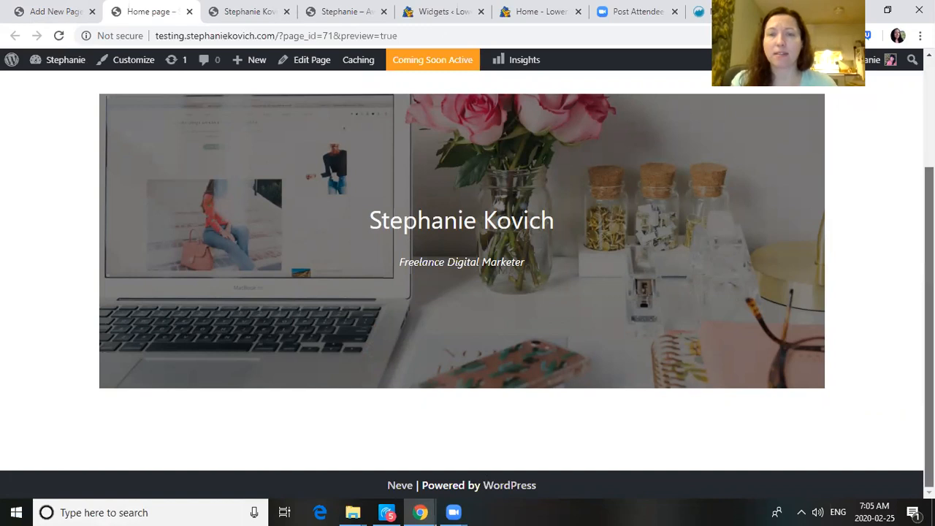
pyautogui.scroll(2, 929, 293)
pyautogui.scroll(-1, 928, 292)
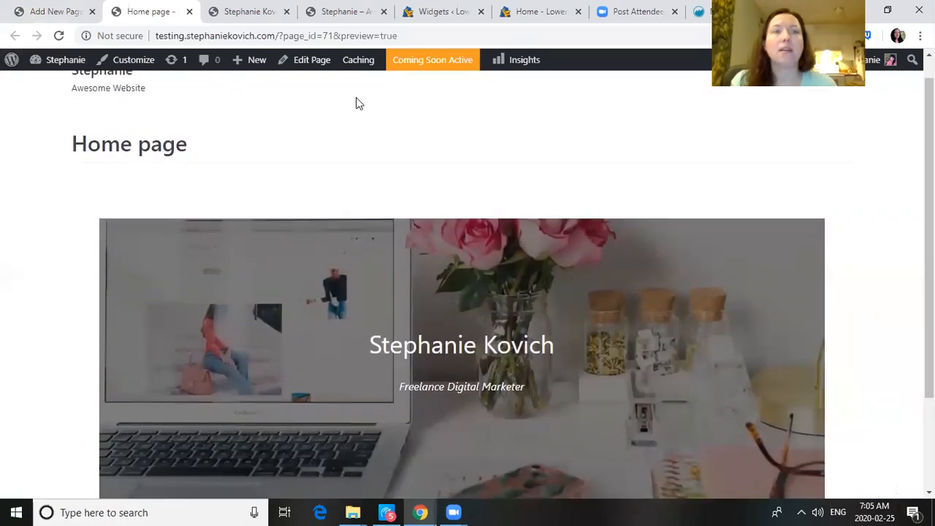
pyautogui.click(81, 9)
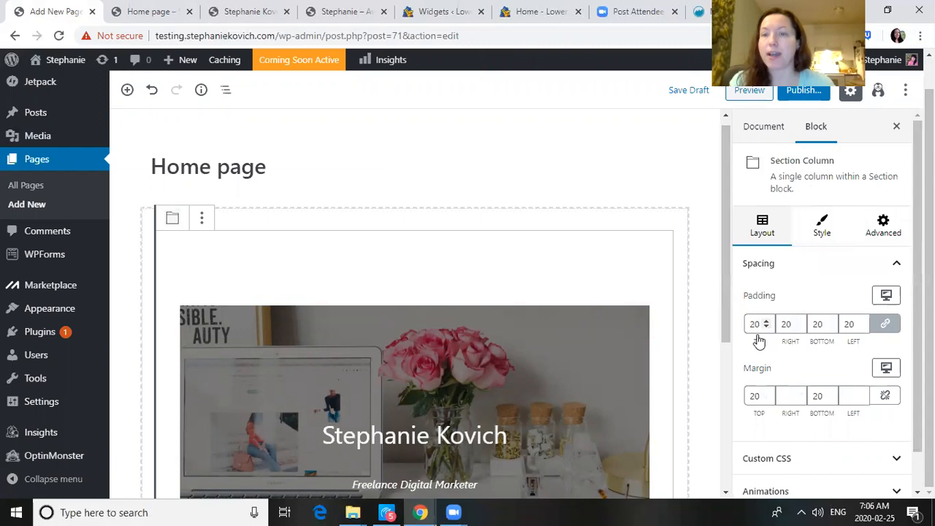
# Reduce the section column padding to 0 on all sides and preview the Home page again.
pyautogui.click(175, 9)
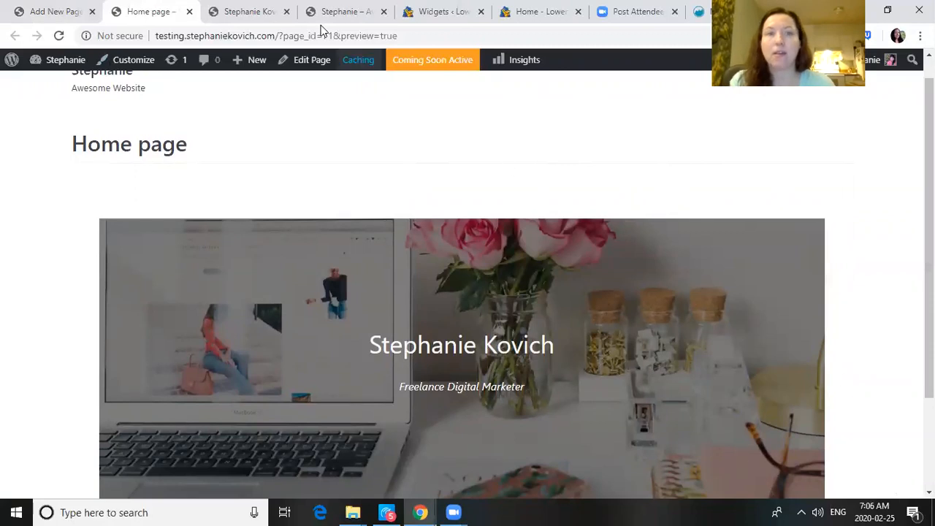
pyautogui.click(59, 13)
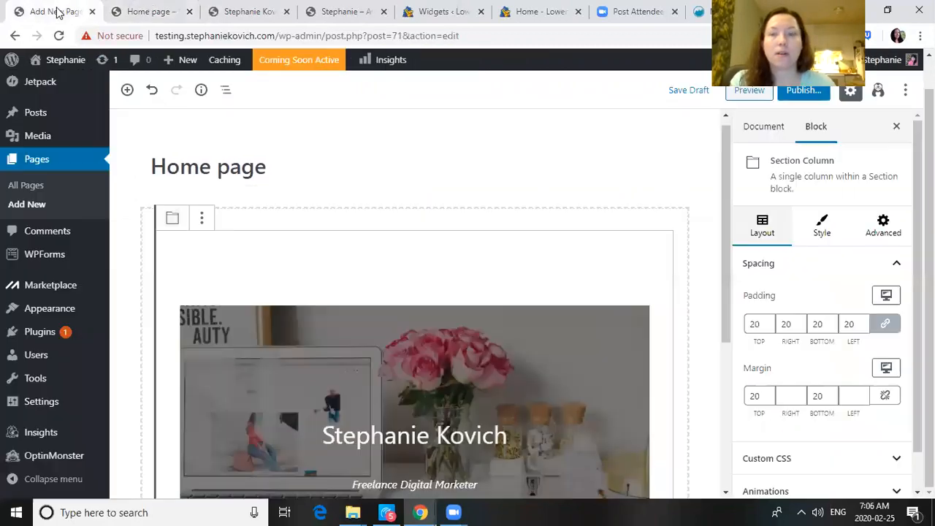
pyautogui.click(767, 329)
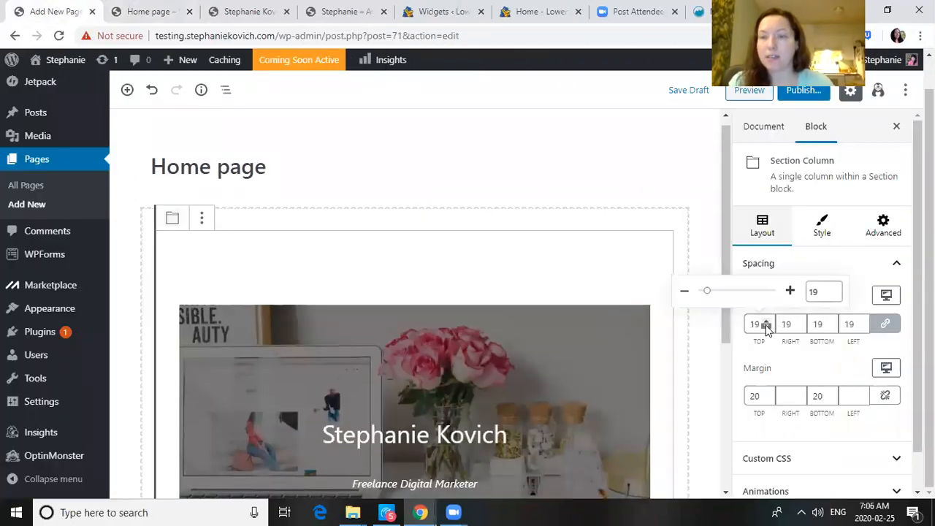
pyautogui.click(767, 329)
pyautogui.click(766, 329)
pyautogui.click(766, 329)
pyautogui.click(766, 329)
pyautogui.click(766, 329)
pyautogui.click(766, 330)
pyautogui.click(767, 329)
pyautogui.click(767, 329)
pyautogui.click(767, 330)
pyautogui.click(766, 329)
pyautogui.click(766, 329)
pyautogui.click(766, 330)
pyautogui.click(766, 329)
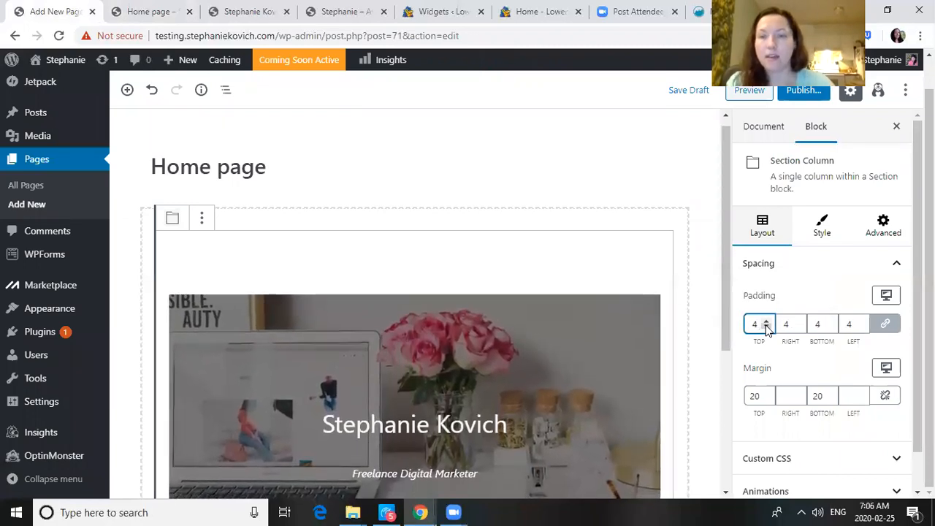
pyautogui.click(767, 329)
pyautogui.click(767, 330)
pyautogui.click(766, 329)
pyautogui.click(767, 329)
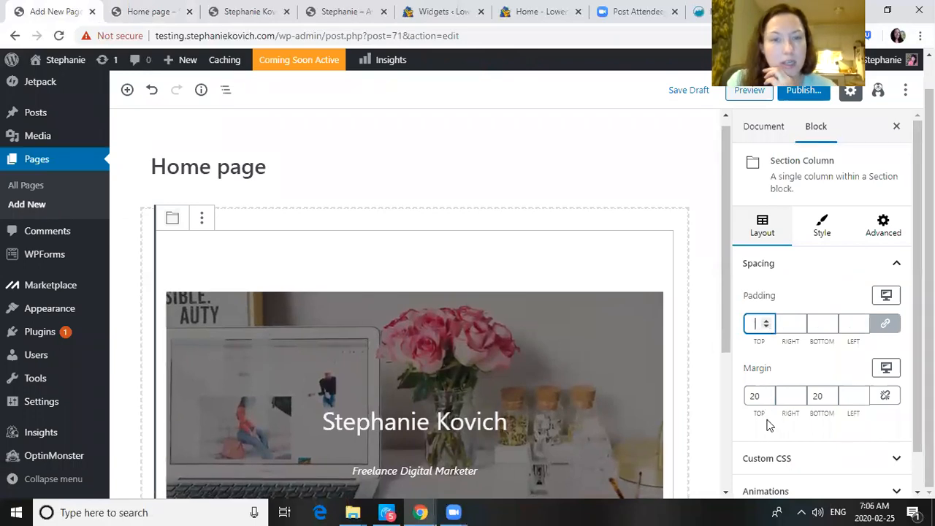
pyautogui.click(753, 90)
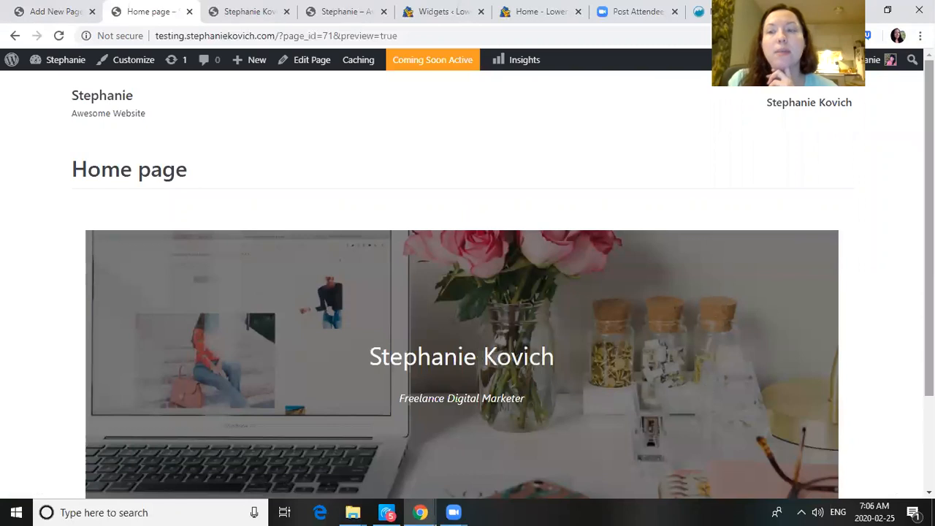
# Scroll the updated Home page preview, then go back to the block editor.
pyautogui.scroll(-3, 705, 391)
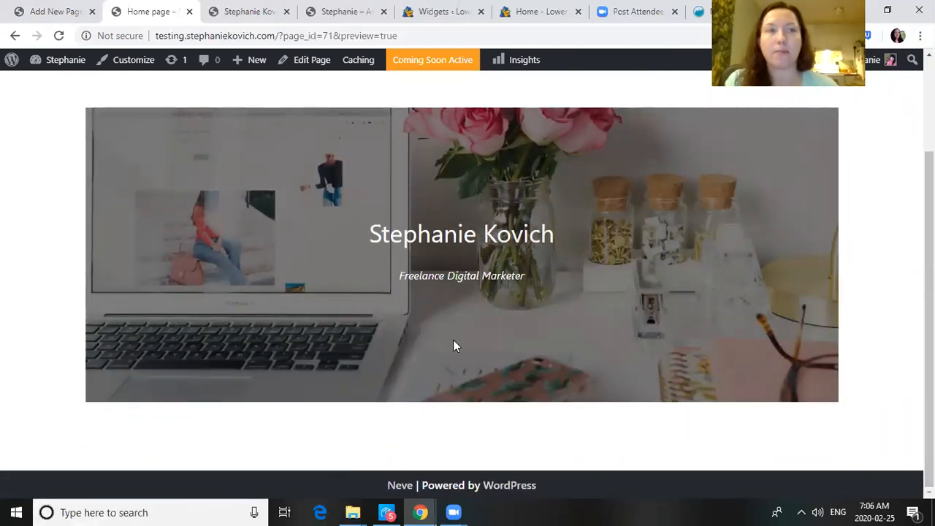
pyautogui.click(70, 11)
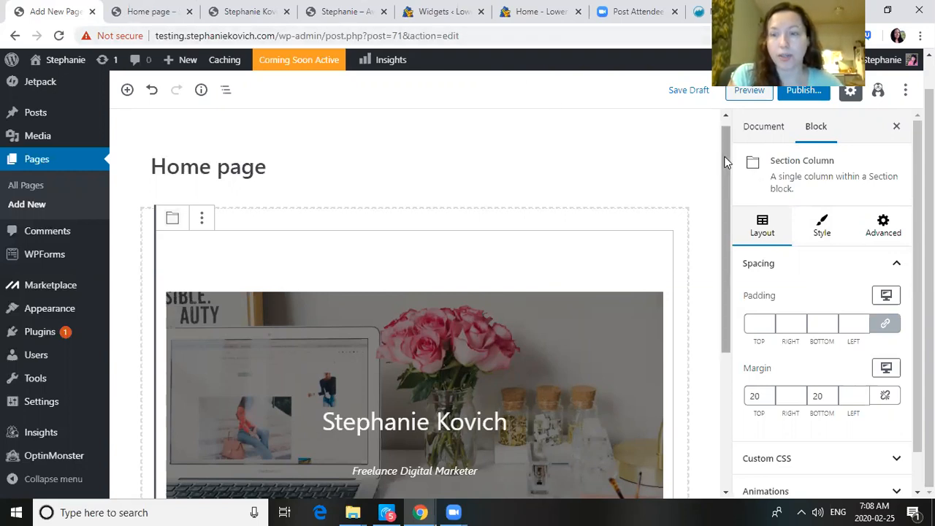
# Insert a Columns block below the laptop cover, after checking the finished example page.
pyautogui.scroll(-3, 725, 241)
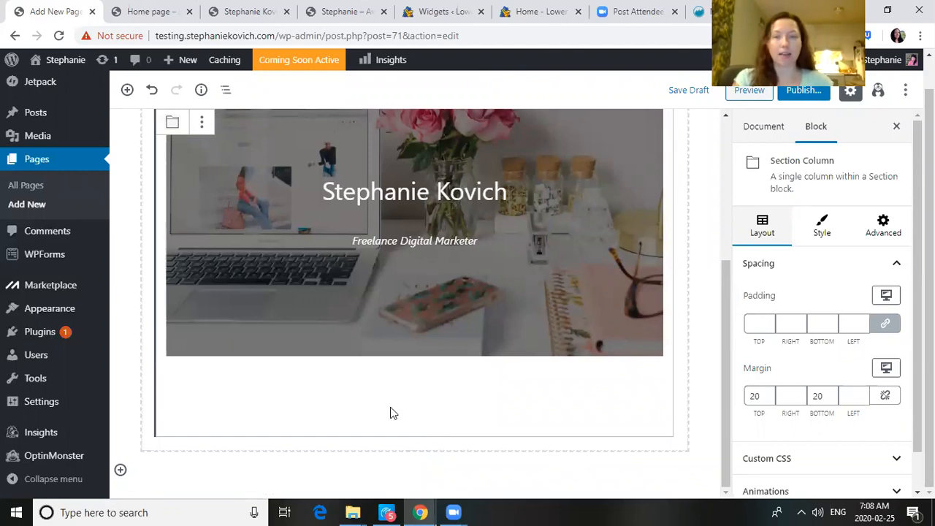
pyautogui.moveTo(136, 472)
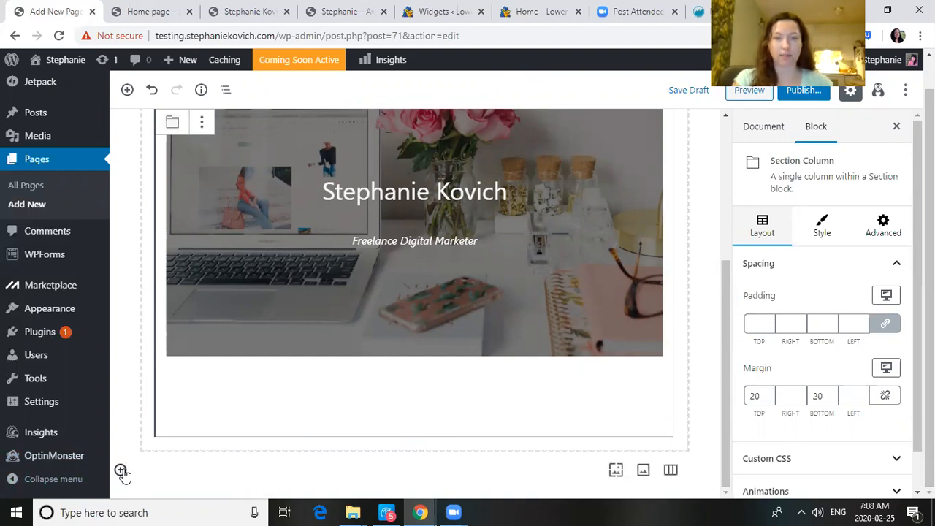
pyautogui.click(121, 472)
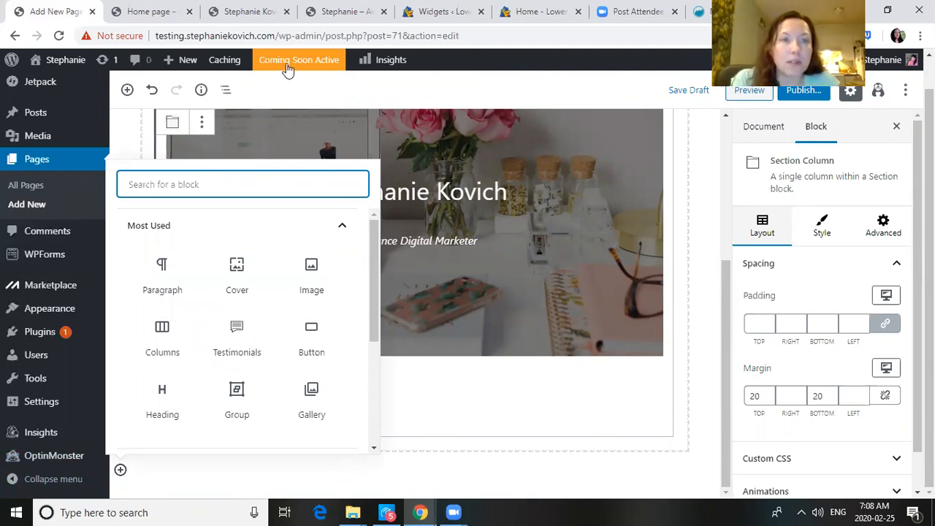
pyautogui.click(266, 19)
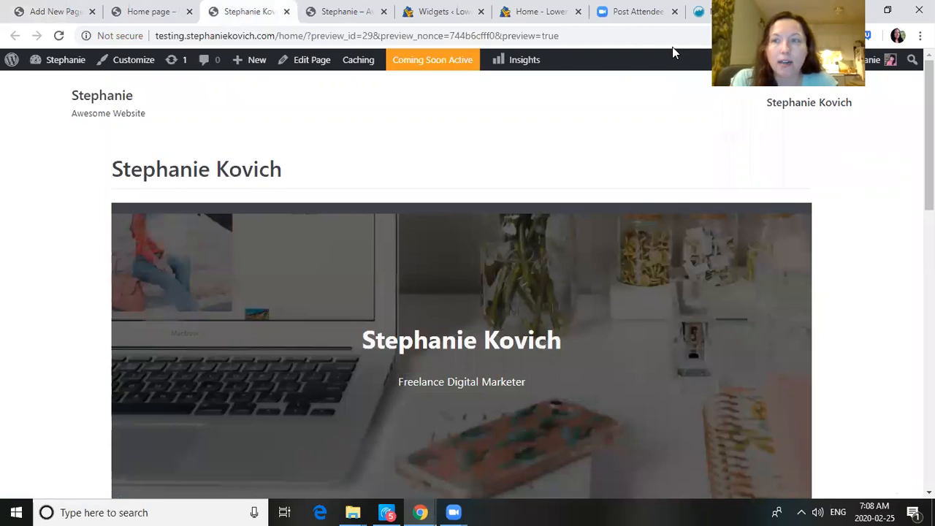
pyautogui.scroll(-5, 387, 146)
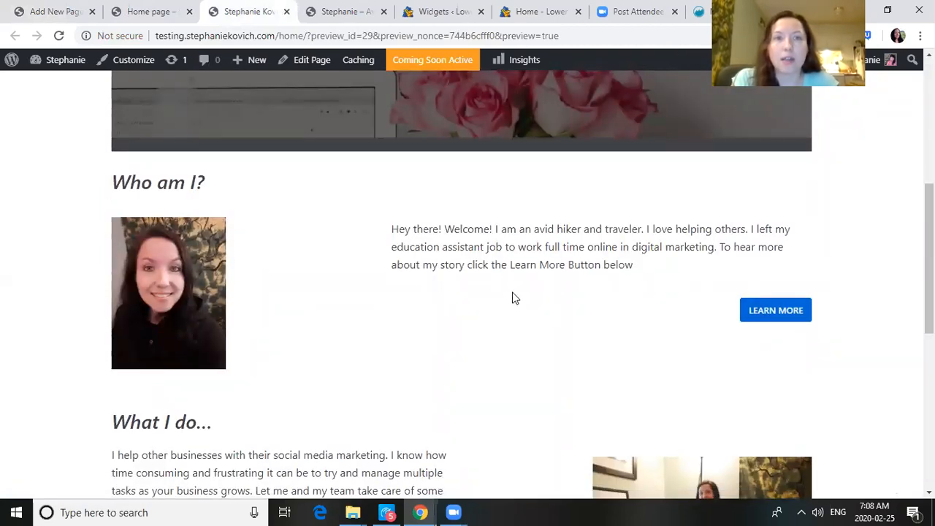
pyautogui.click(69, 9)
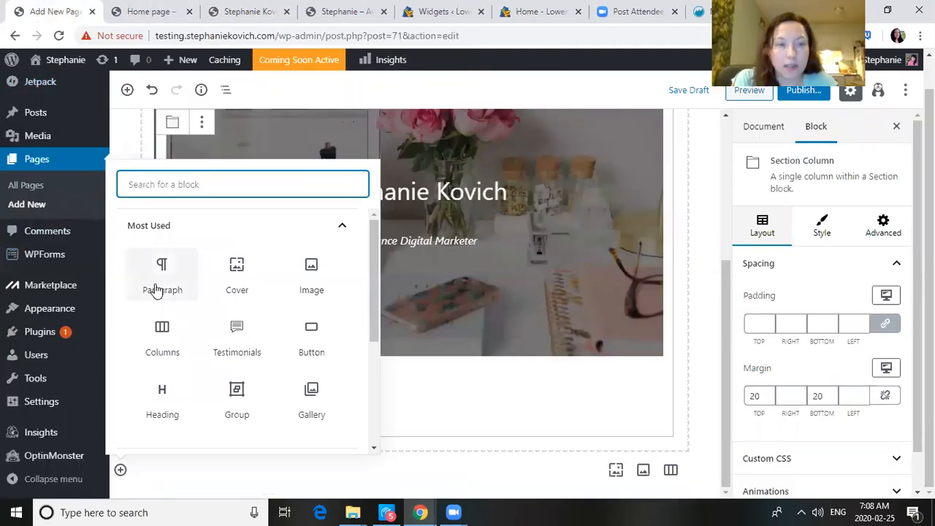
pyautogui.click(161, 345)
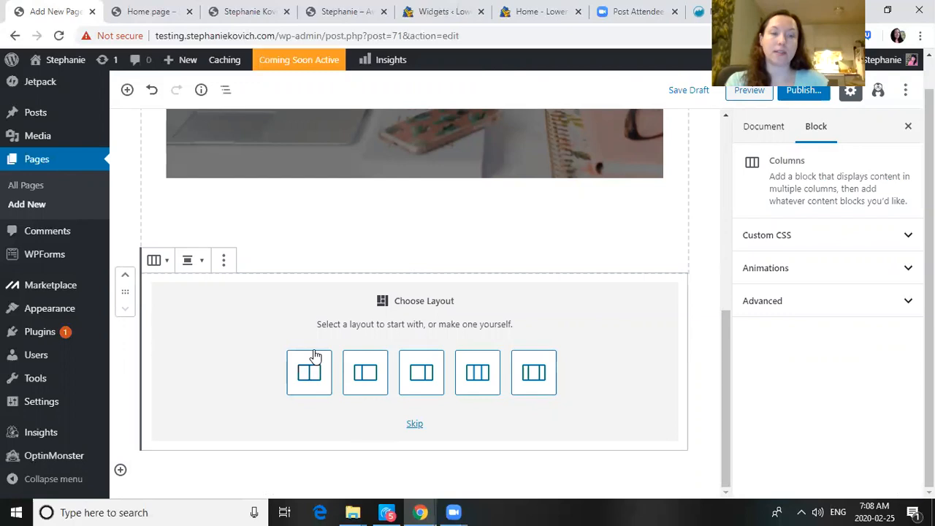
# Choose the 50/50 column layout and insert an Image block in the left column.
pyautogui.click(303, 386)
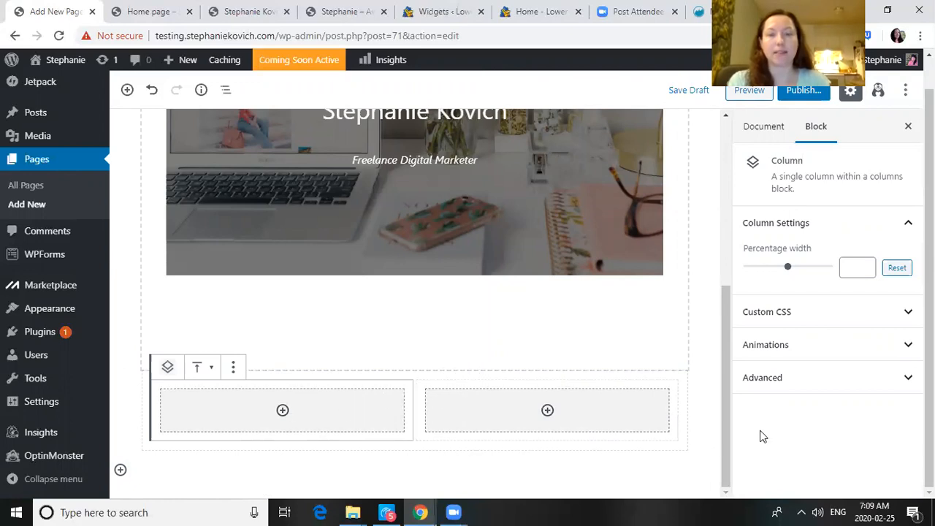
pyautogui.click(283, 410)
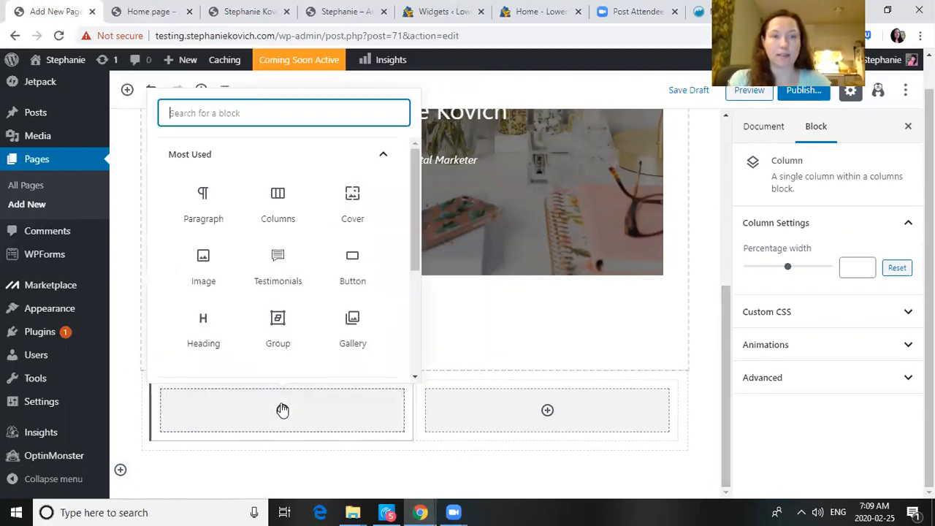
pyautogui.click(204, 256)
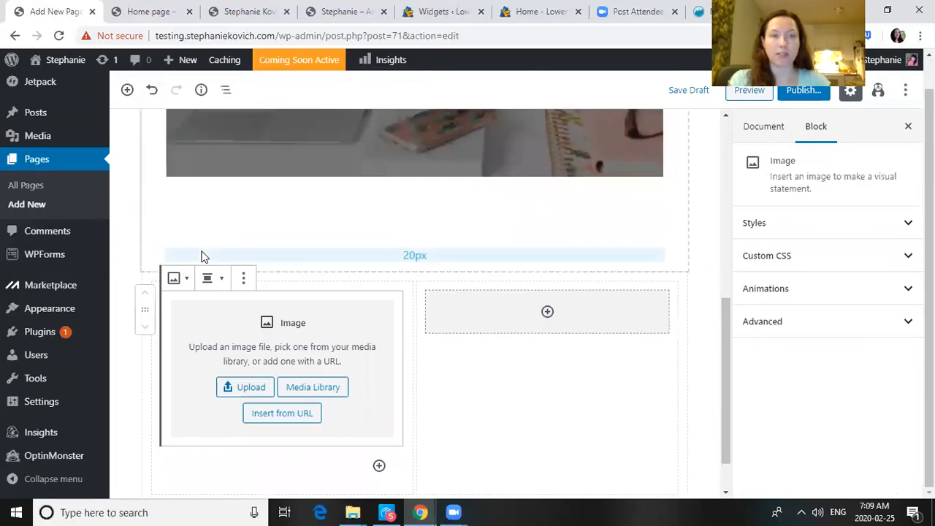
# Upload the portrait photo me.jpg into the left column's image block.
pyautogui.click(241, 396)
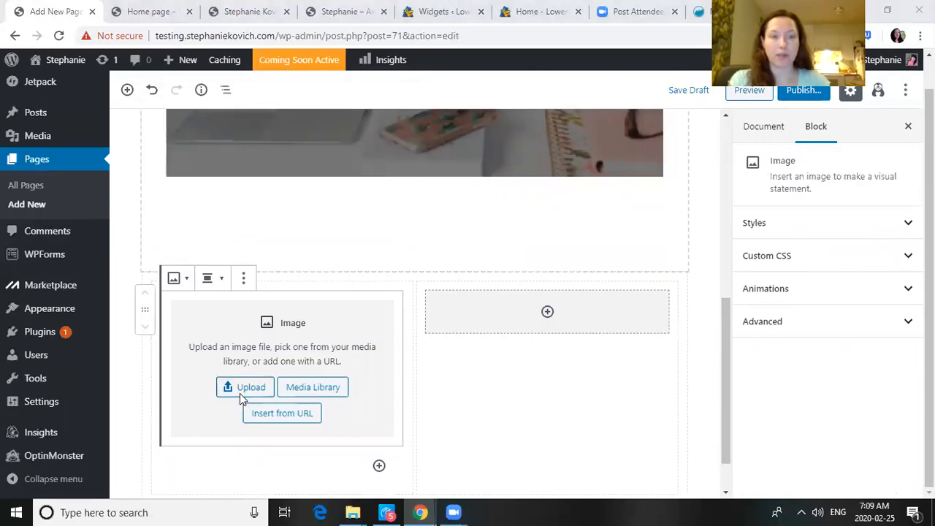
pyautogui.write('me')
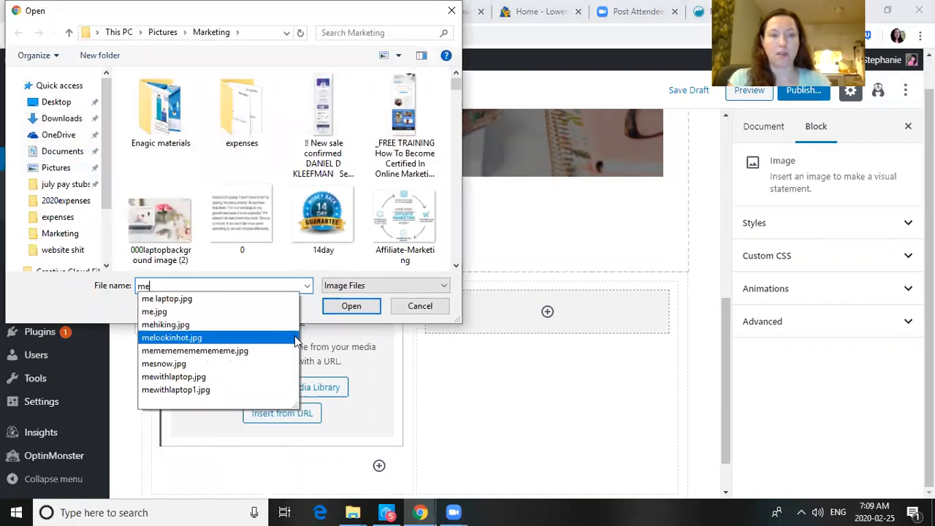
pyautogui.click(285, 312)
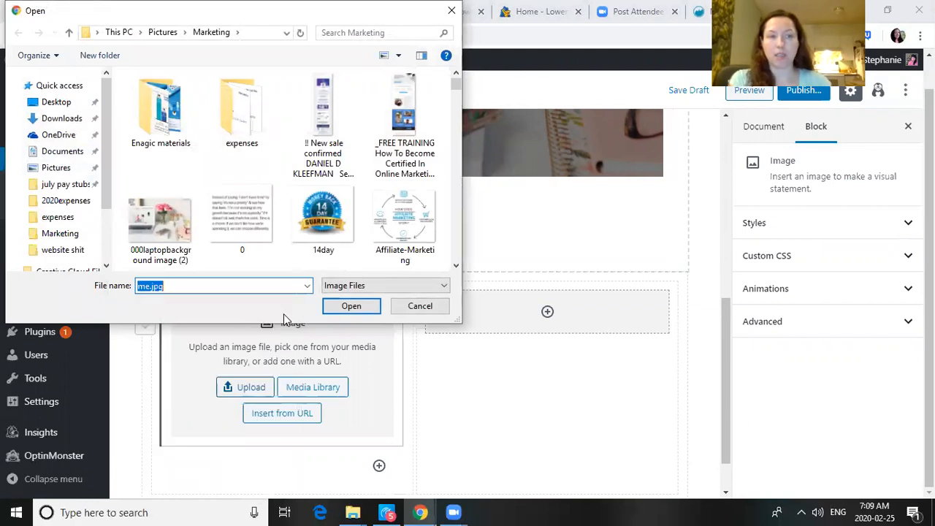
pyautogui.click(352, 308)
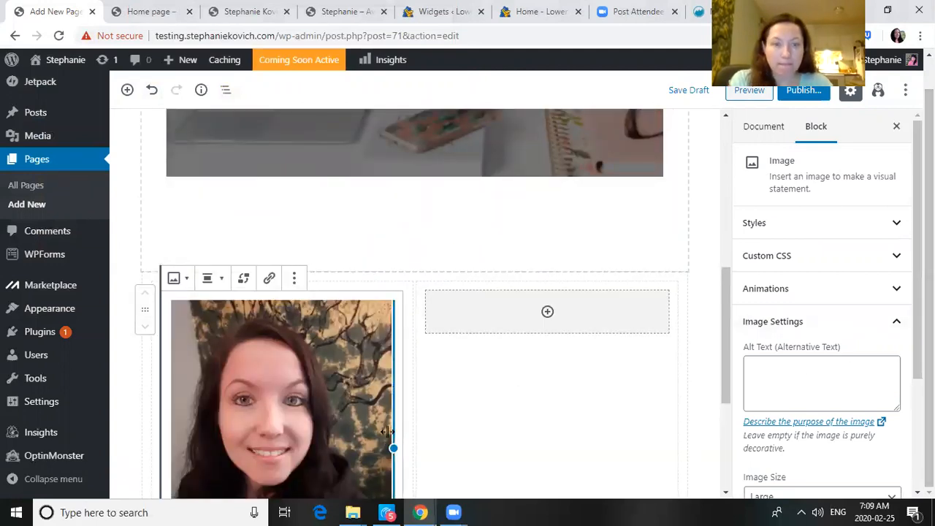
# Shrink the portrait to about 213 px wide, then view the Home page preview.
pyautogui.moveTo(727, 307); pyautogui.dragTo(725, 381)
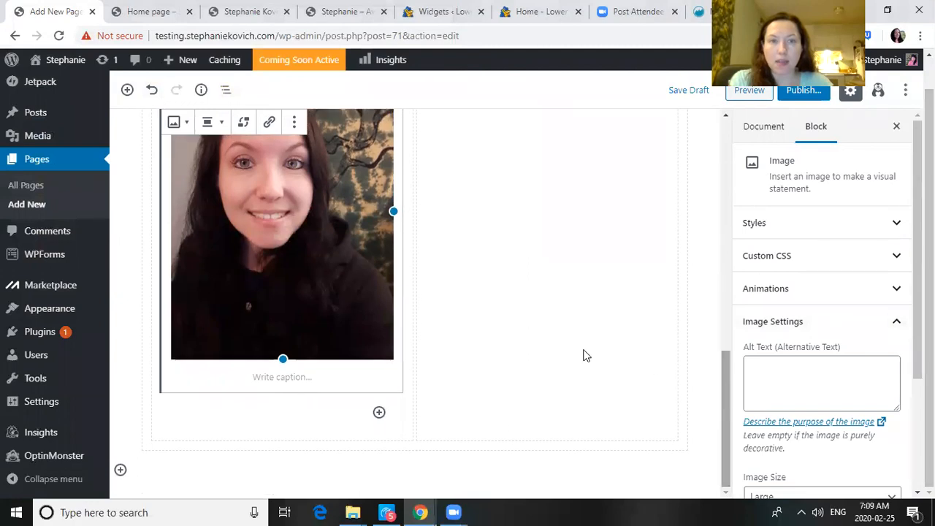
pyautogui.moveTo(282, 359); pyautogui.dragTo(220, 245)
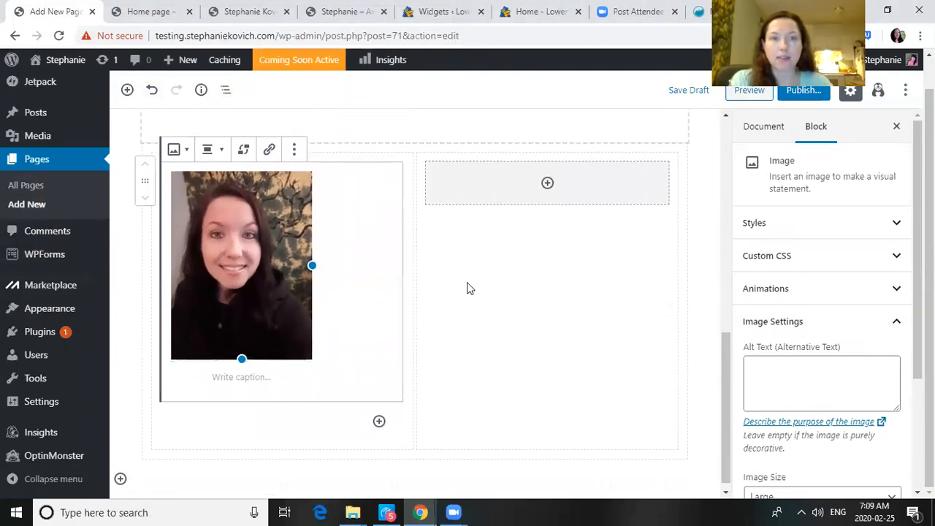
pyautogui.click(534, 189)
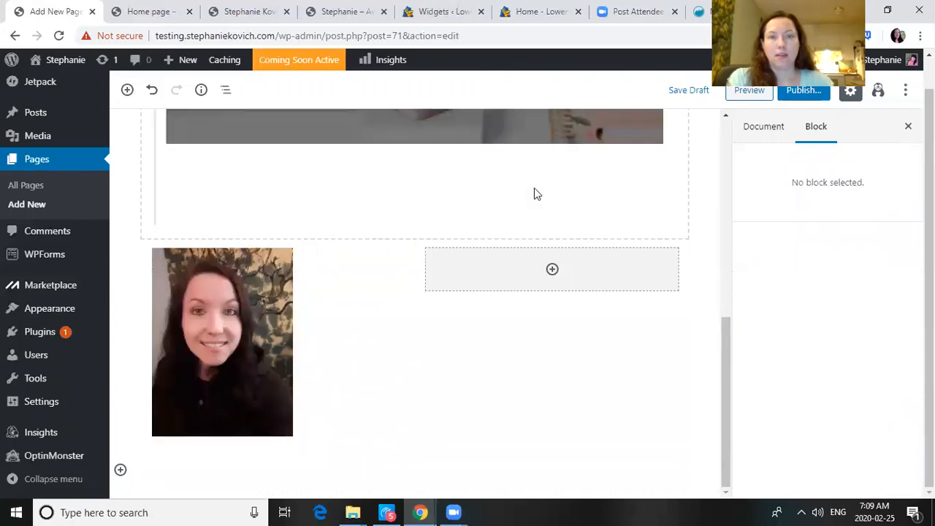
pyautogui.click(168, 11)
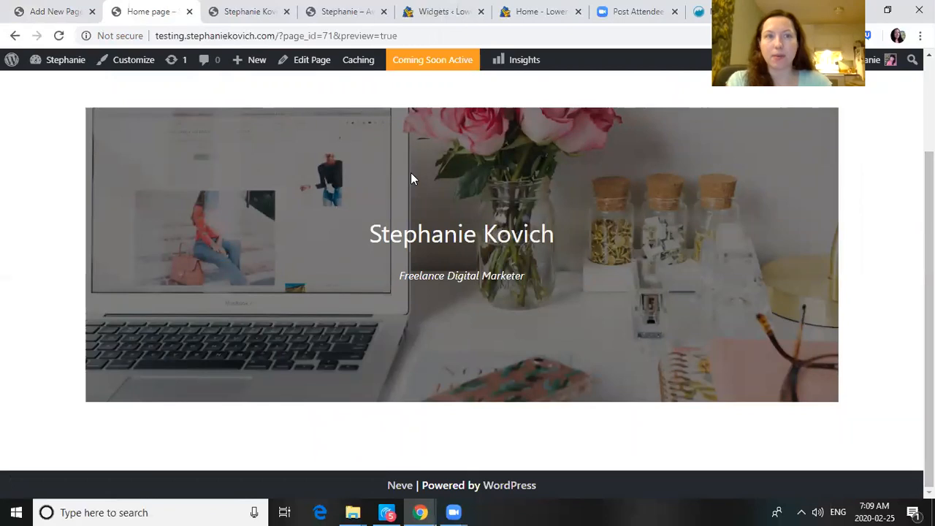
# Copy the 'Hey there! Welcome!' paragraph from the finished example page.
pyautogui.click(255, 9)
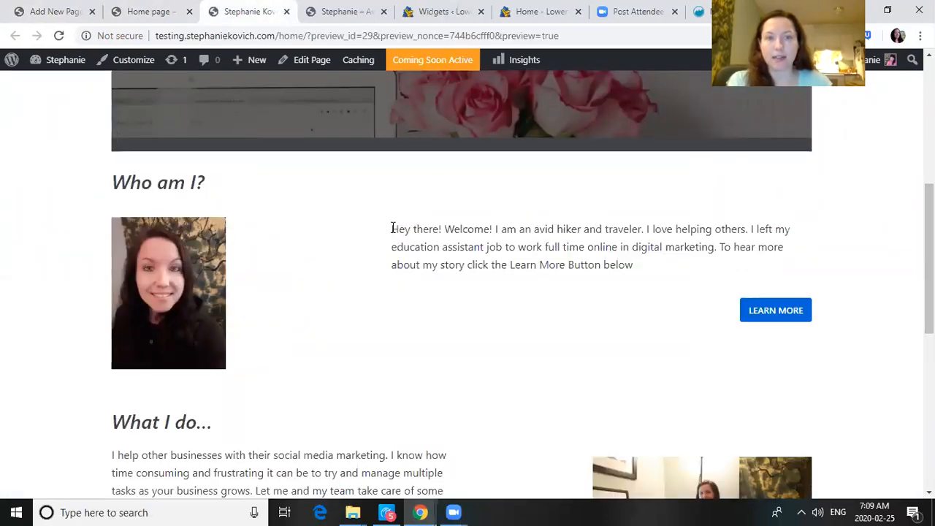
pyautogui.moveTo(392, 228); pyautogui.dragTo(632, 265)
pyautogui.rightClick(581, 260)
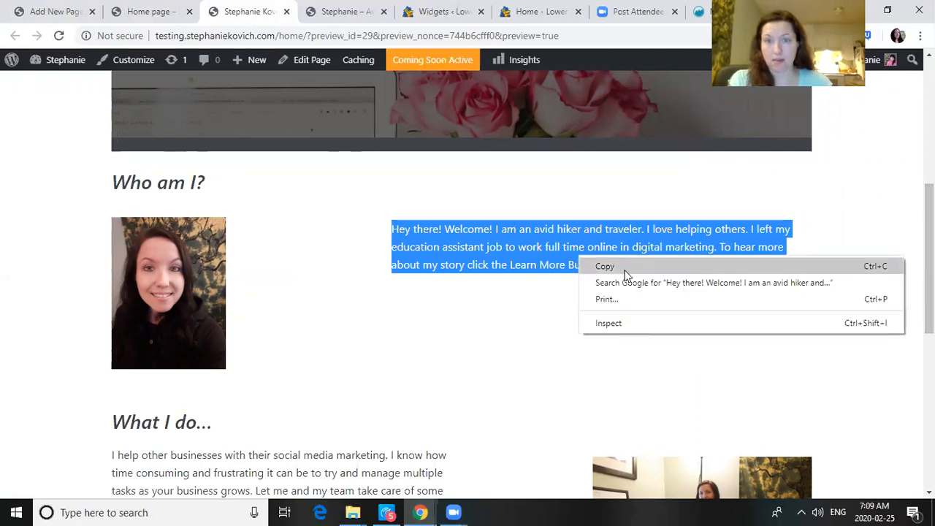
pyautogui.click(625, 269)
# Paste the welcome text into a new Paragraph block in the right column, then compare with the example.
pyautogui.click(51, 11)
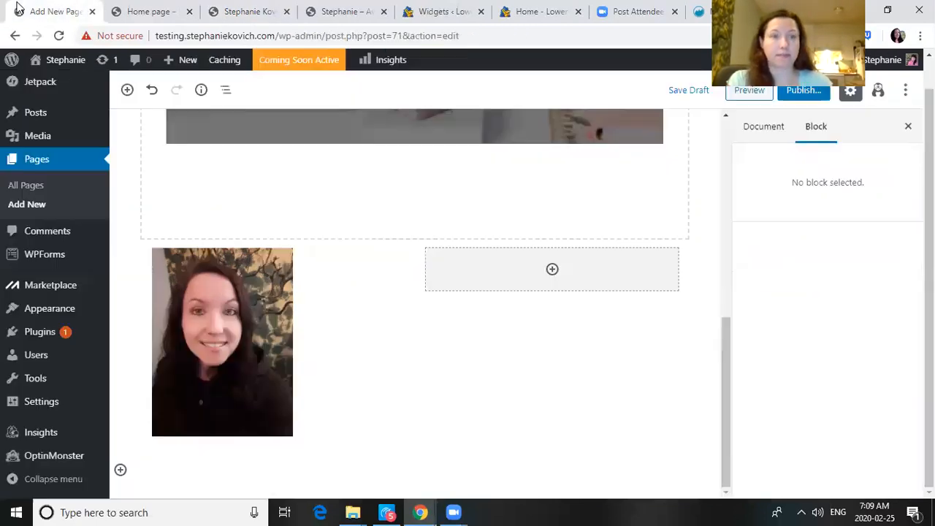
pyautogui.click(548, 261)
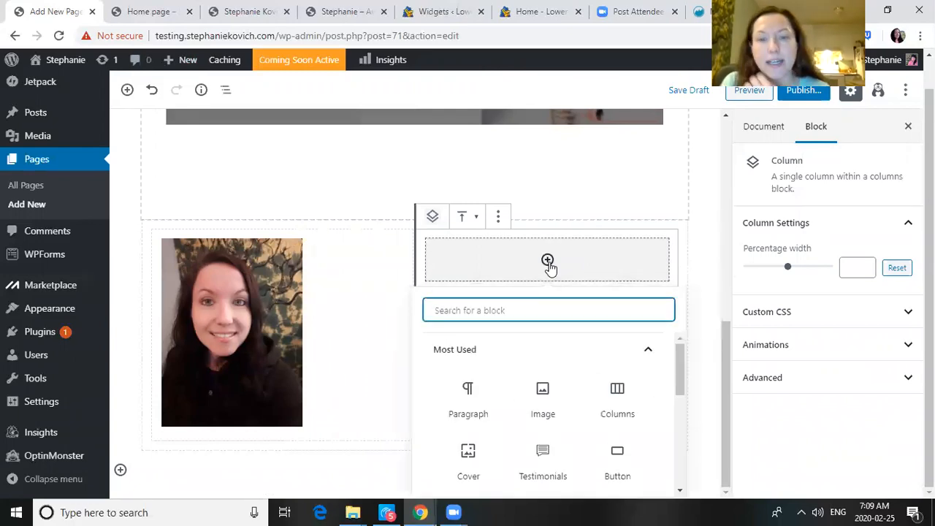
pyautogui.click(478, 413)
pyautogui.click(480, 413)
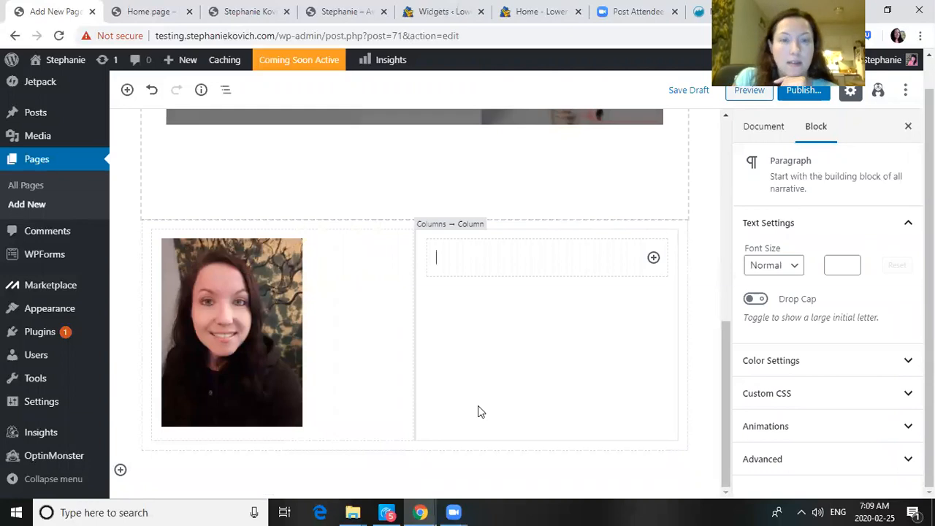
pyautogui.hotkey('ctrl', 'v')
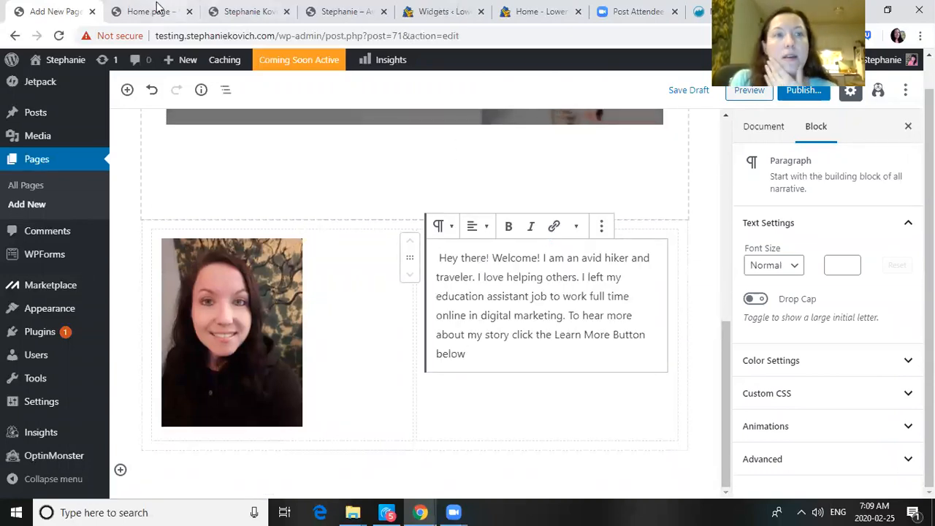
pyautogui.click(223, 9)
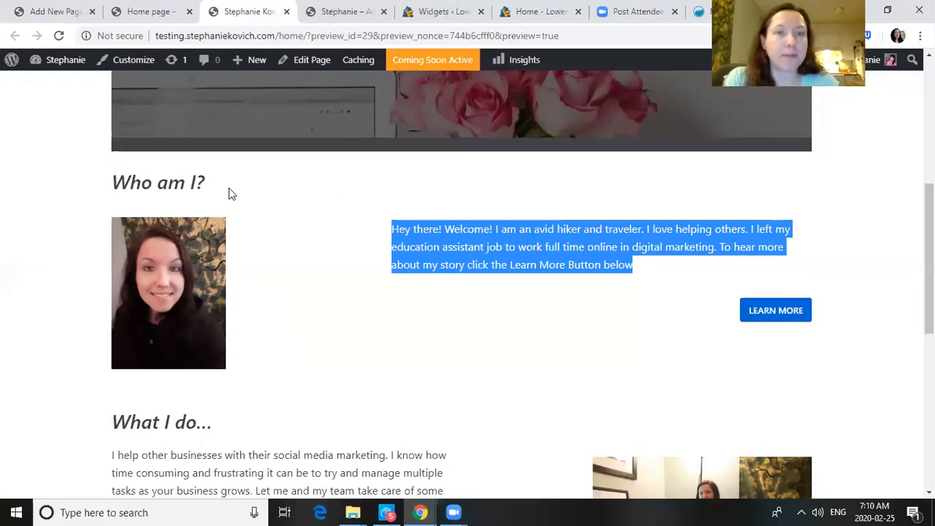
# Back in the Home page editor, place the cursor in the welcome paragraph and show its block options.
pyautogui.click(49, 12)
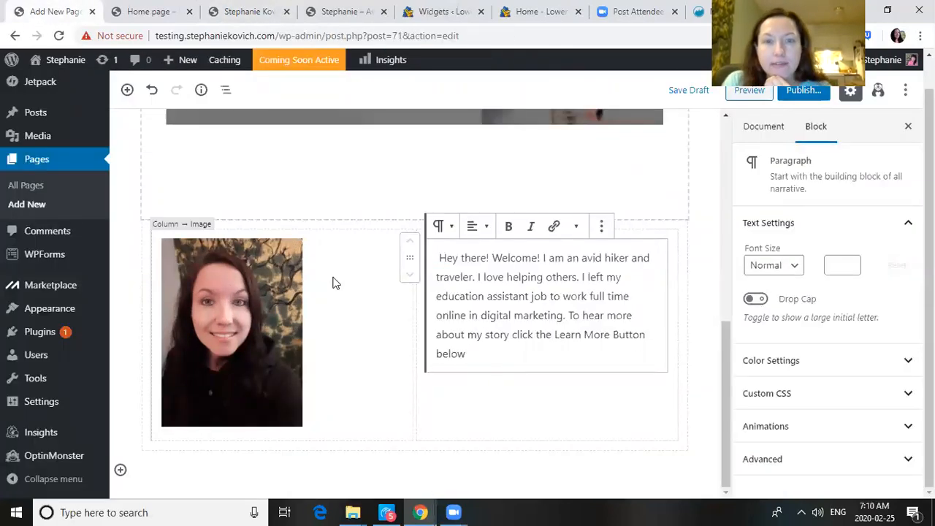
pyautogui.click(513, 356)
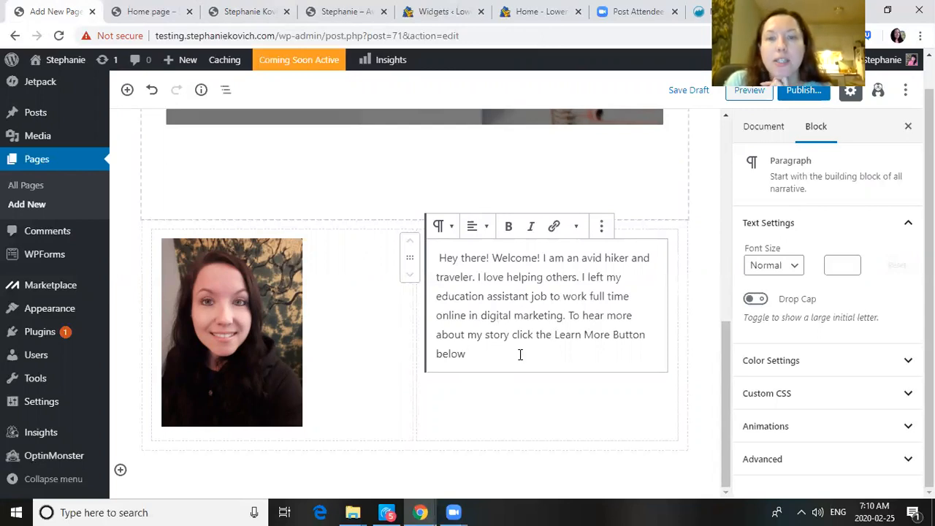
pyautogui.click(603, 226)
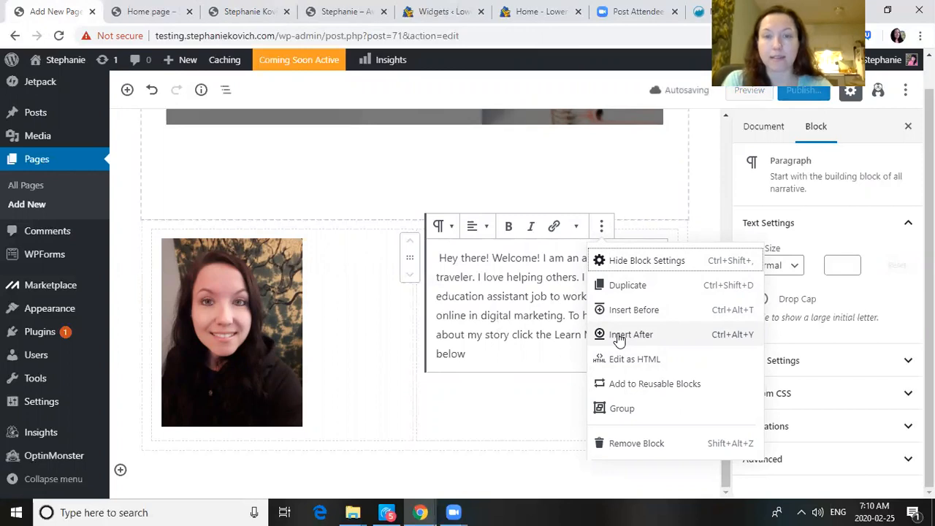
# Insert a Button block labelled 'Learn More' after the welcome paragraph.
pyautogui.click(618, 336)
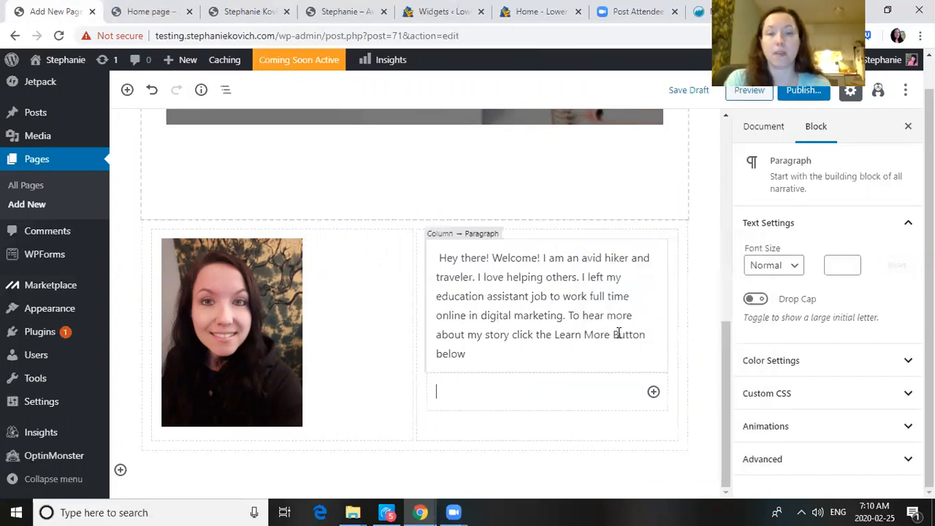
pyautogui.click(653, 393)
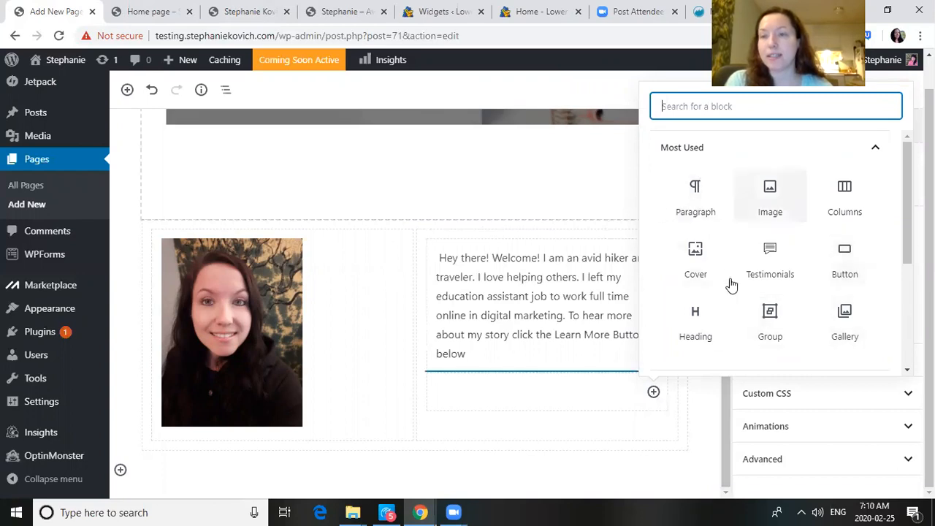
pyautogui.write('button')
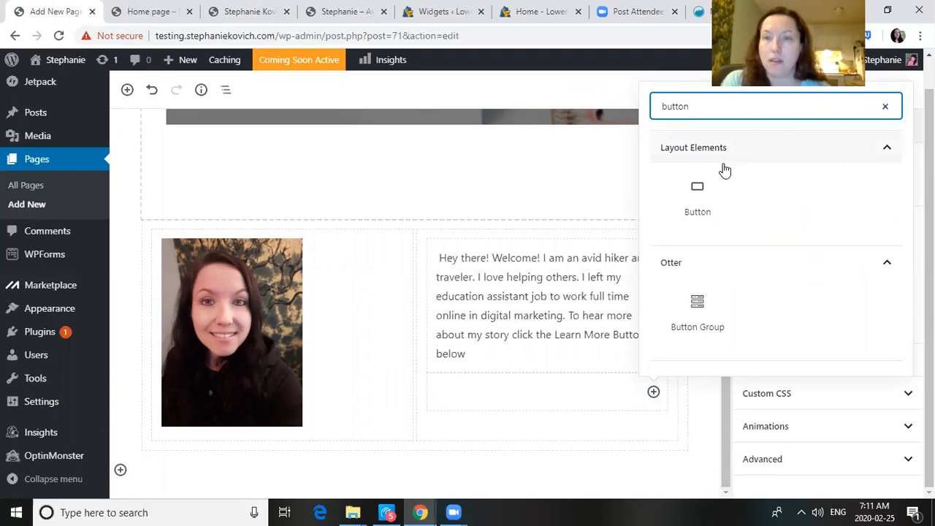
pyautogui.click(697, 197)
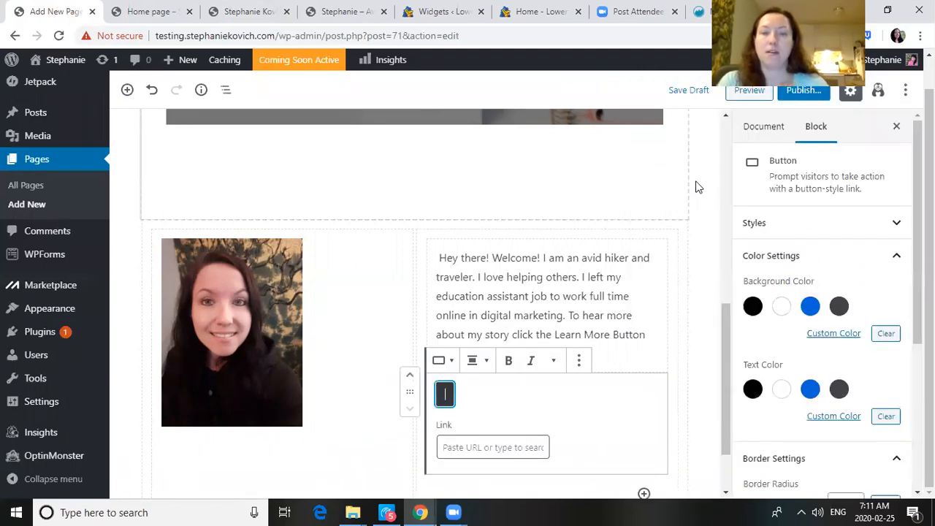
pyautogui.write('Learn Mo')
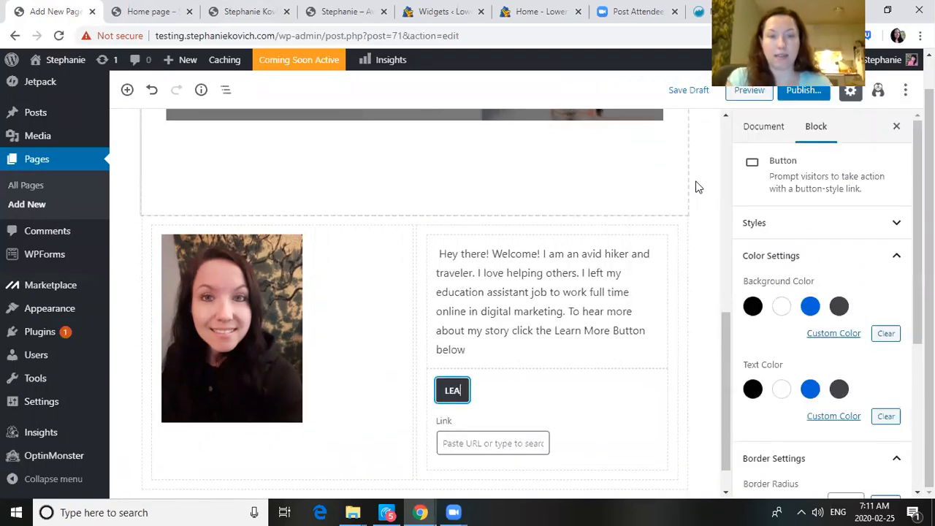
pyautogui.write('re')
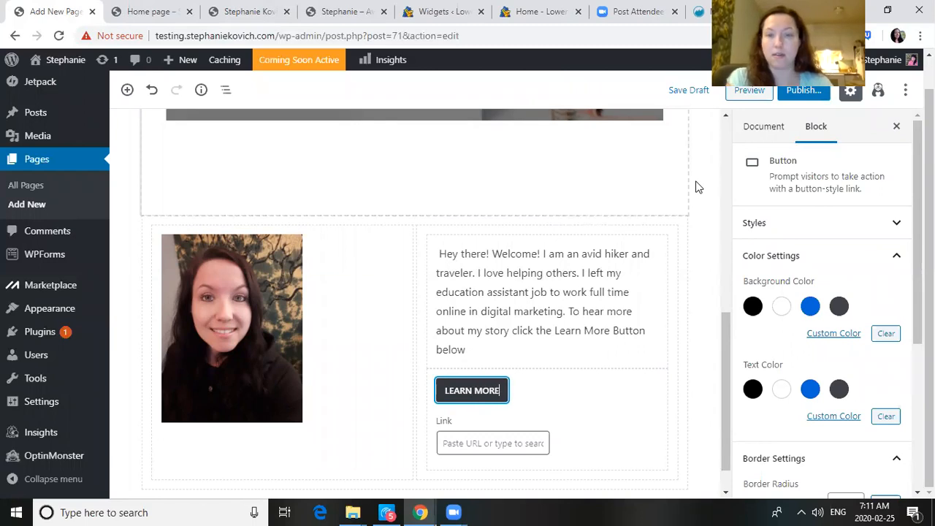
# Link the button to the site address, make it blue with black text, and right-align it.
pyautogui.click(502, 447)
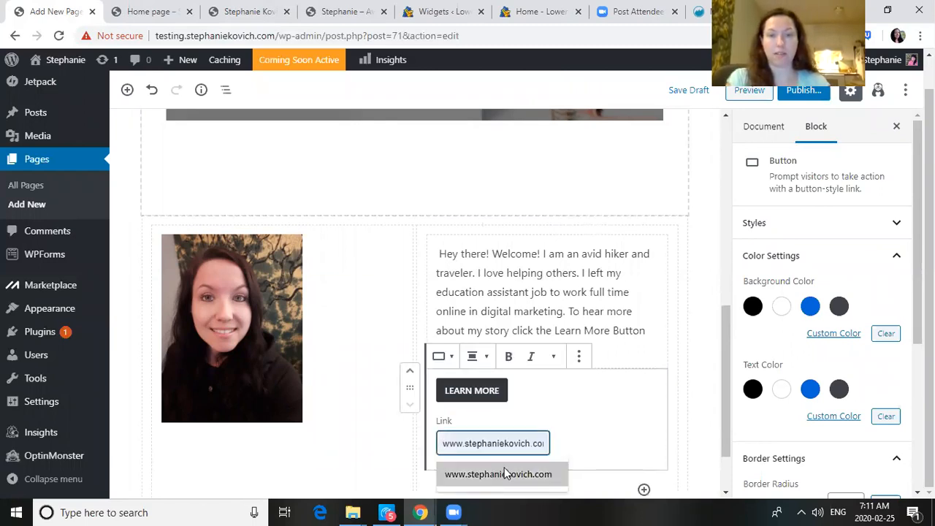
pyautogui.click(504, 471)
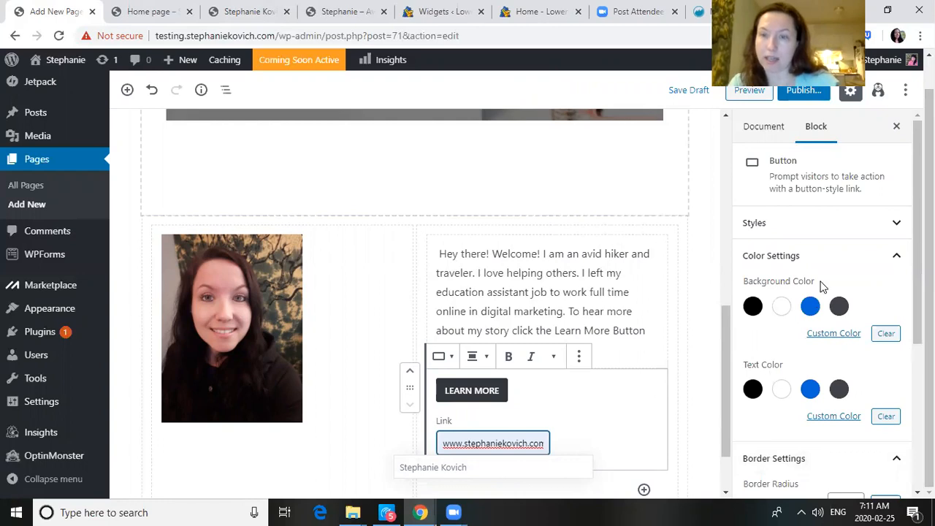
pyautogui.click(810, 306)
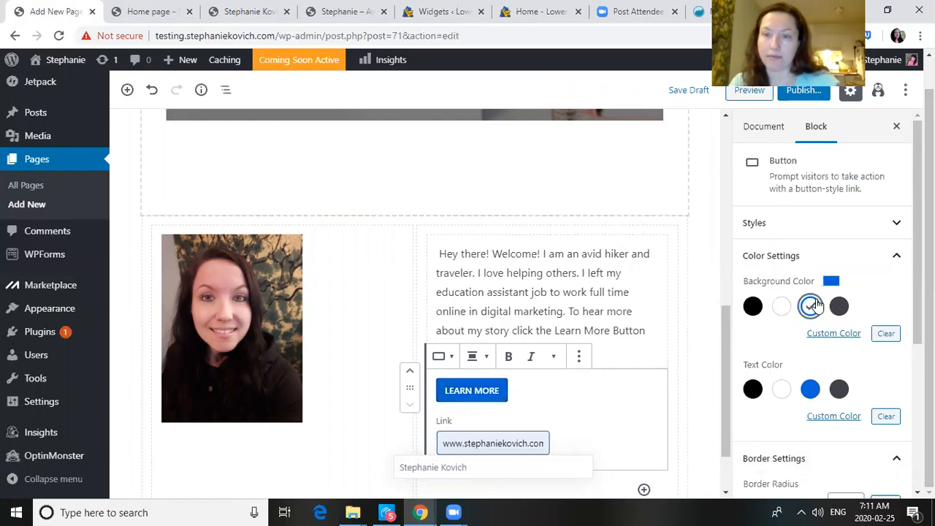
pyautogui.click(752, 389)
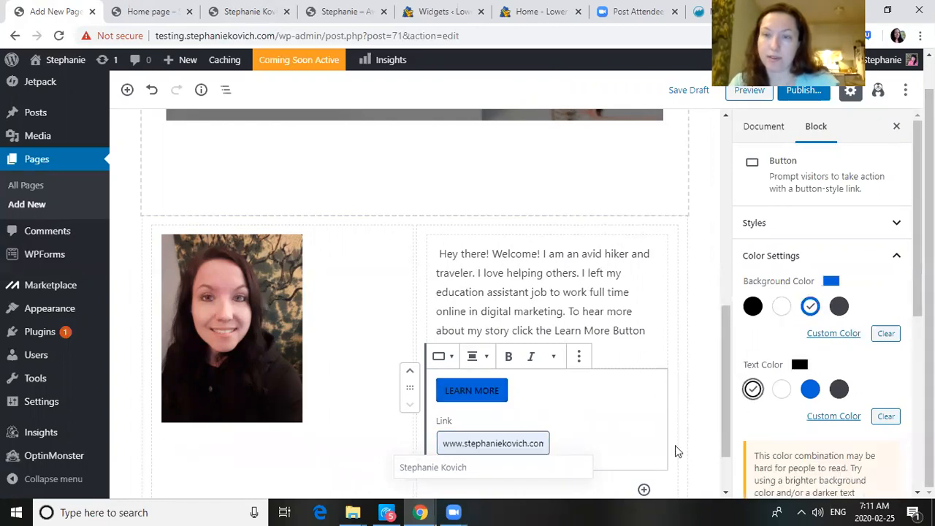
pyautogui.click(470, 358)
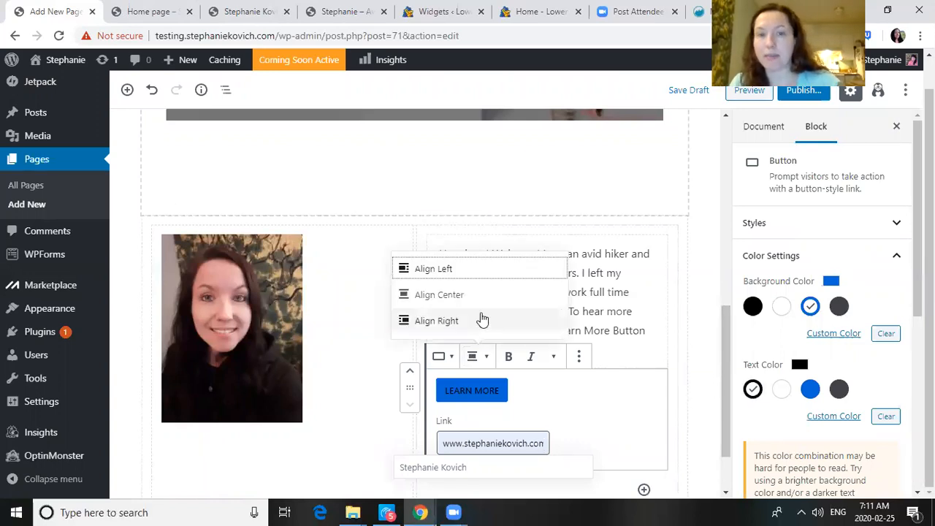
pyautogui.click(480, 319)
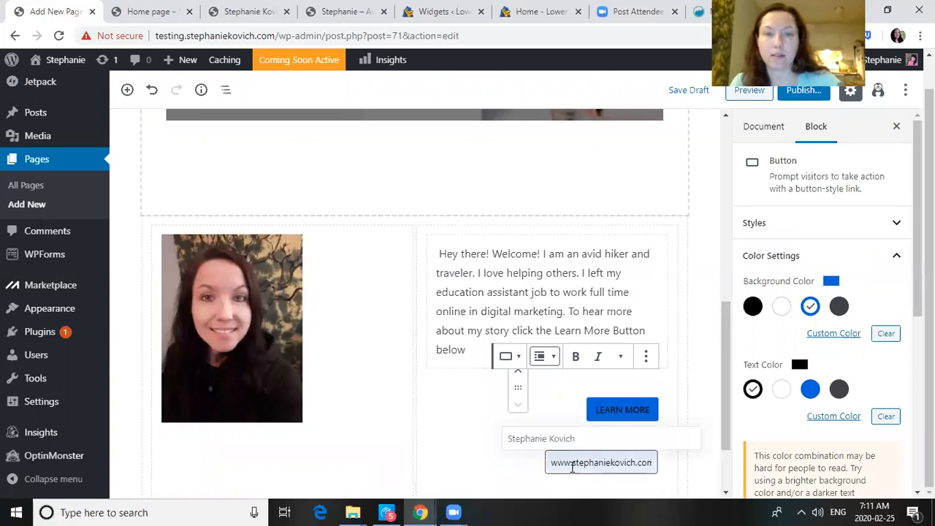
pyautogui.click(380, 307)
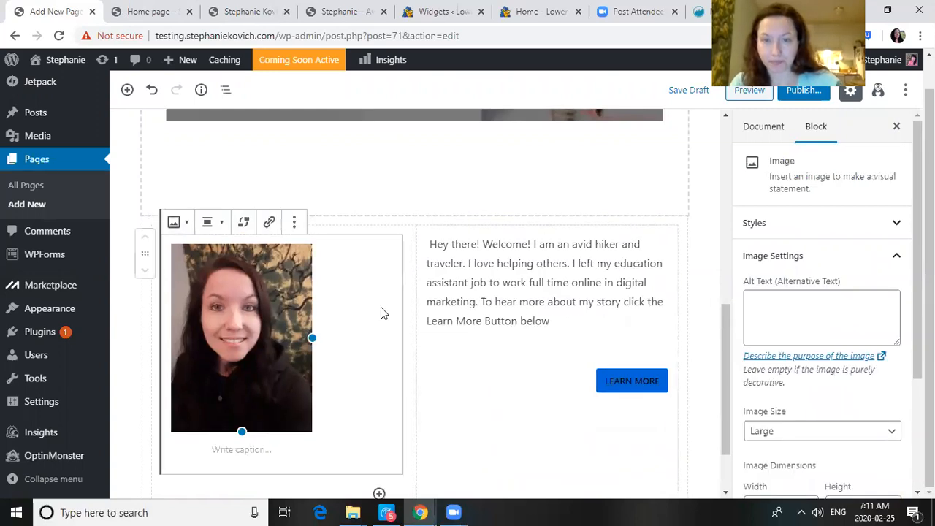
pyautogui.click(476, 284)
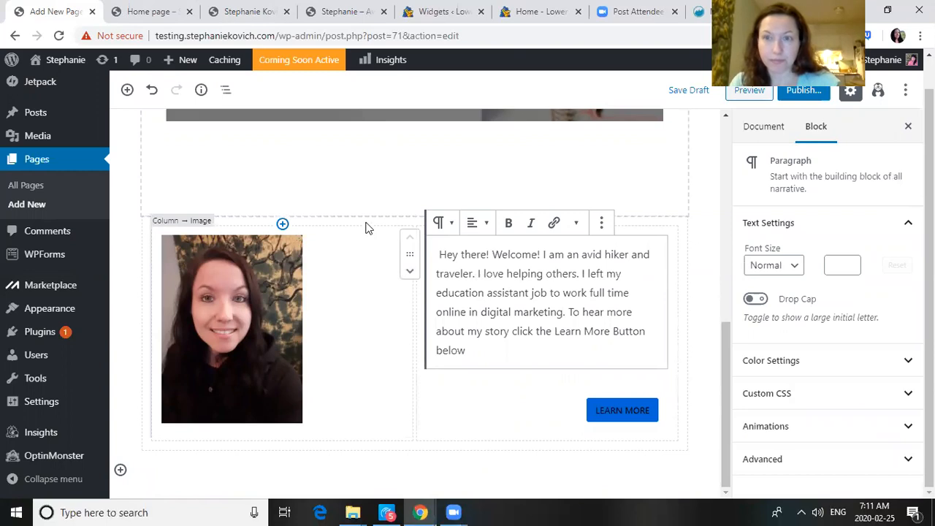
# Check the portrait photo block's settings, then return to the page's Document settings.
pyautogui.click(753, 137)
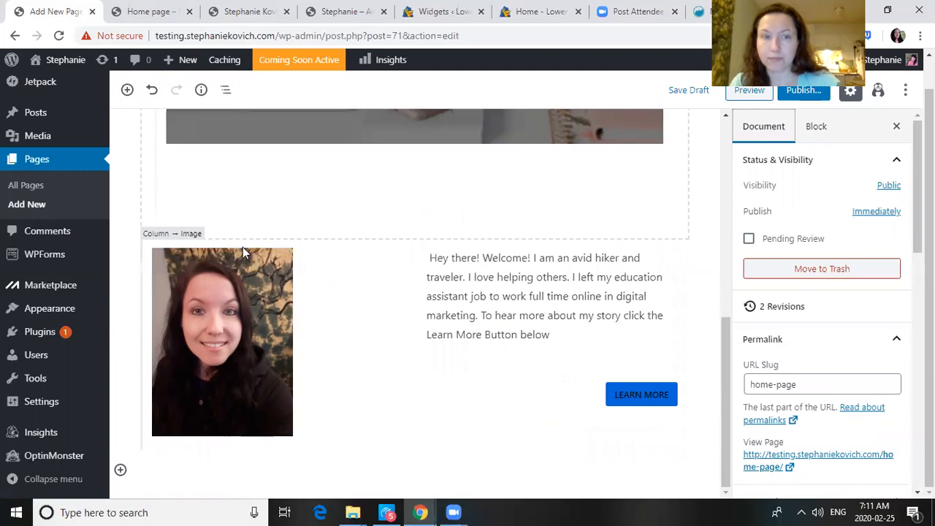
pyautogui.click(150, 251)
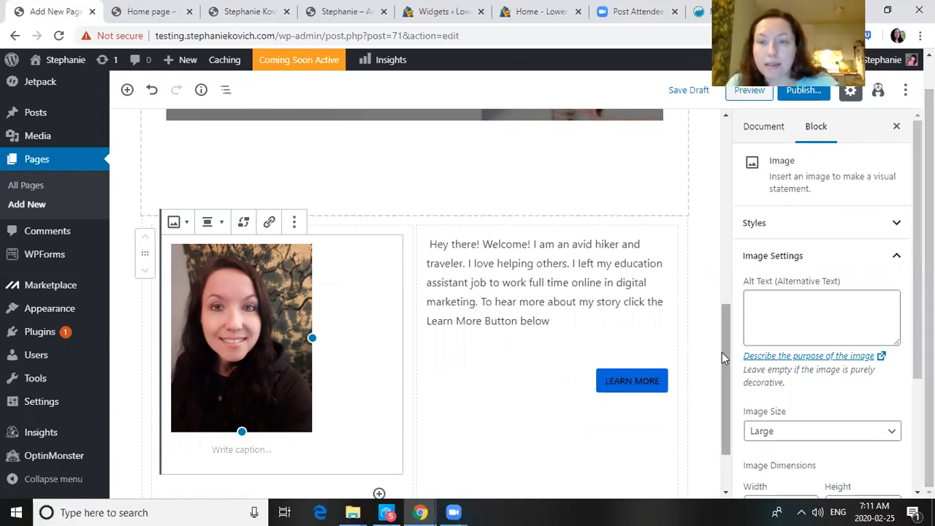
pyautogui.scroll(-1, 725, 361)
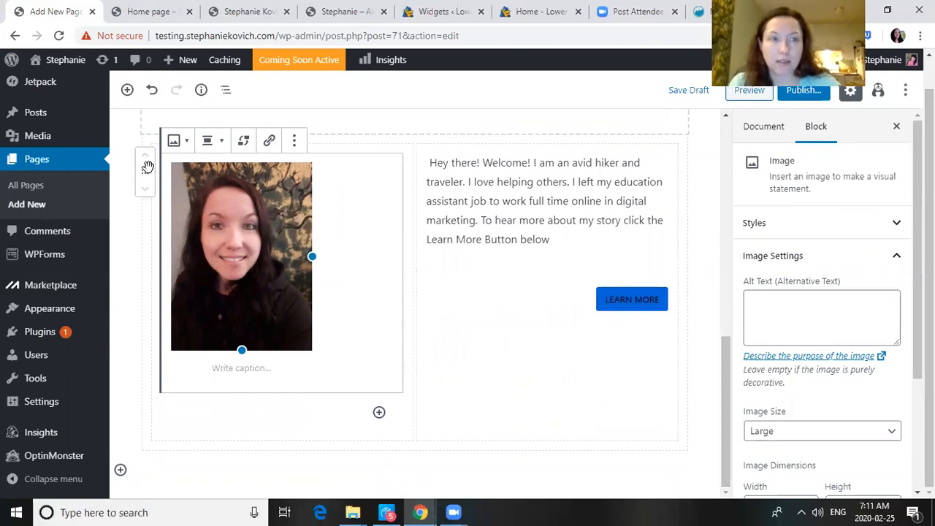
pyautogui.click(764, 129)
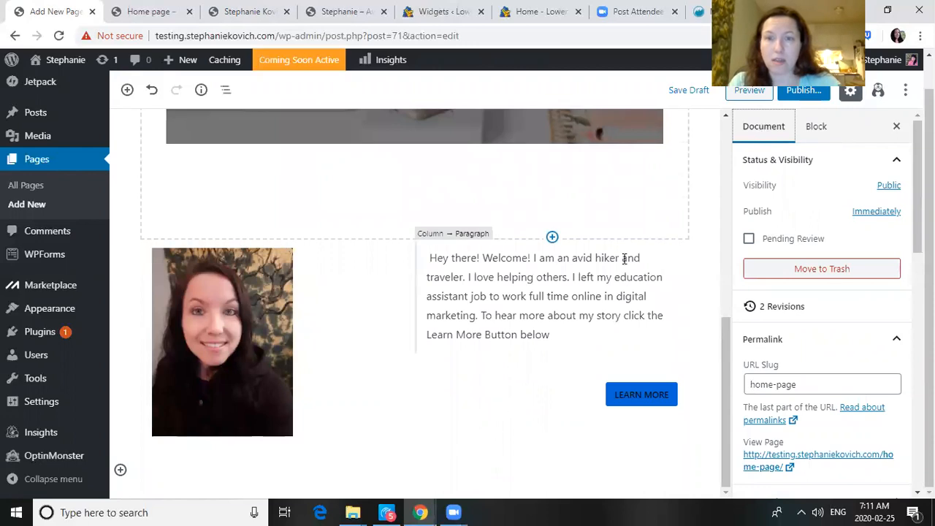
pyautogui.click(403, 286)
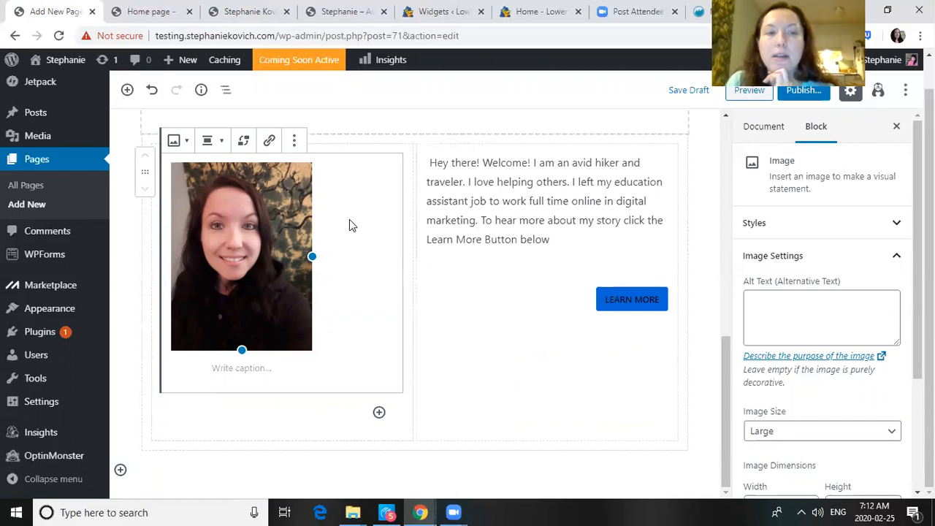
pyautogui.click(793, 135)
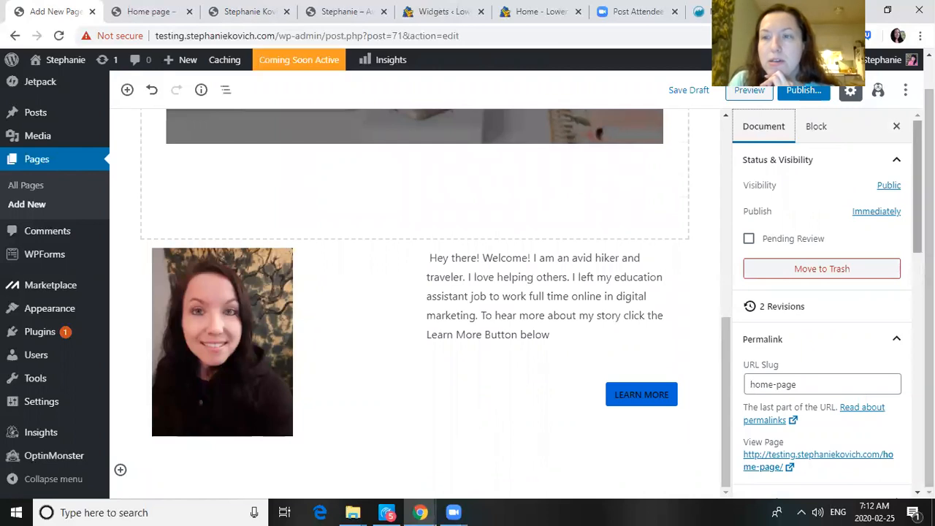
# Reduce the page's Content Width slider from 100 to 93 and reselect the portrait photo.
pyautogui.scroll(-3, 822, 307)
pyautogui.scroll(-5, 822, 307)
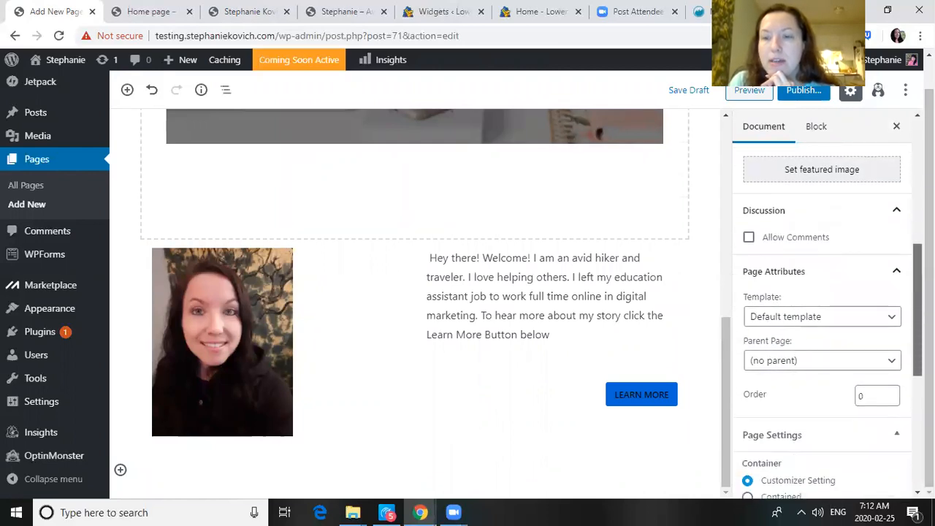
pyautogui.scroll(-2, 822, 307)
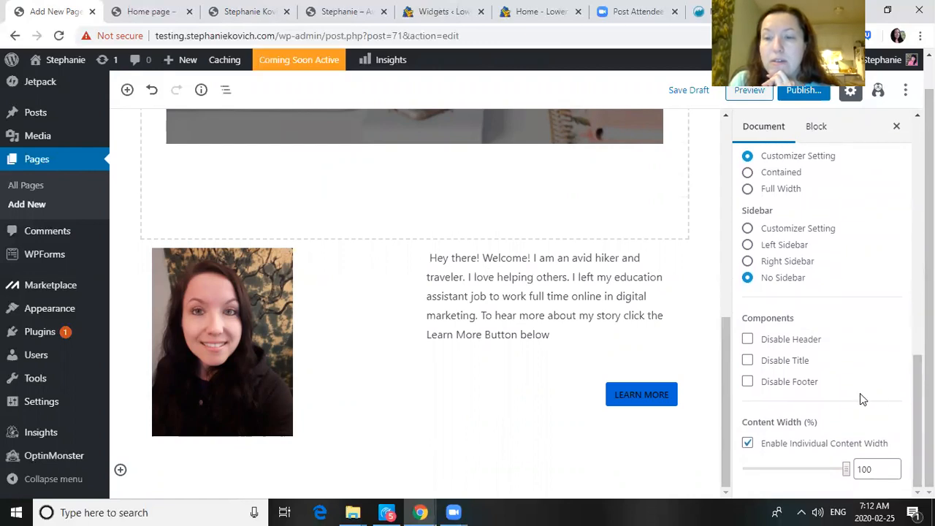
pyautogui.moveTo(846, 469)
pyautogui.mouseDown()
pyautogui.moveTo(824, 472)
pyautogui.moveTo(847, 473)
pyautogui.mouseUp()
pyautogui.click(328, 411)
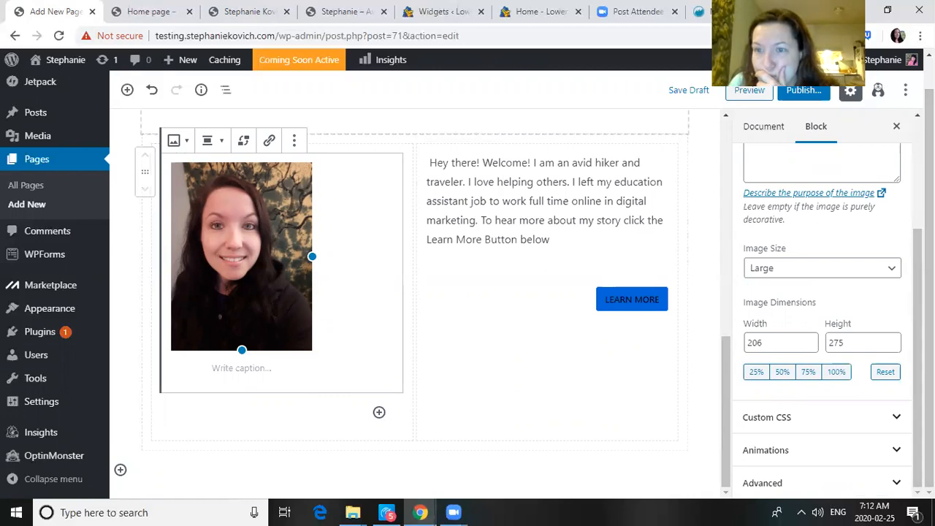
# Look over the portrait image's Styles options, then go back to the Document settings.
pyautogui.scroll(2, 828, 310)
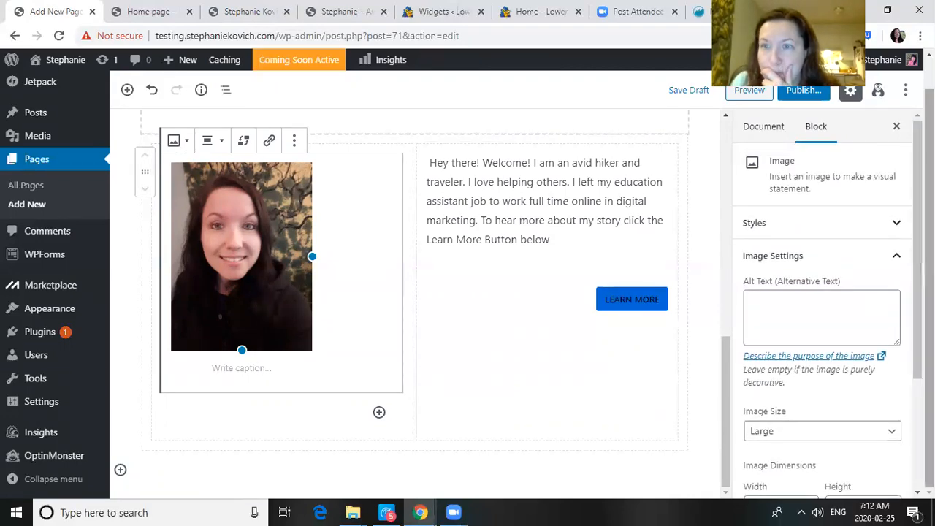
pyautogui.click(858, 226)
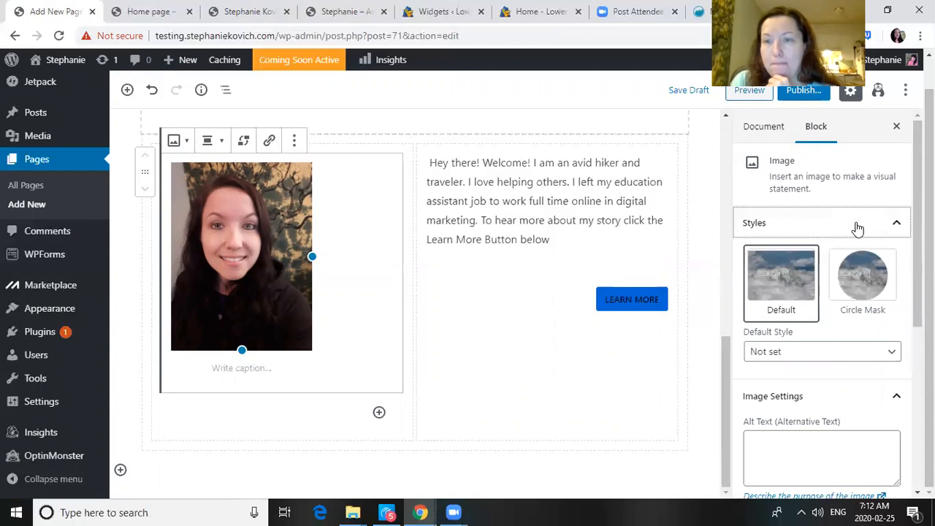
pyautogui.click(764, 130)
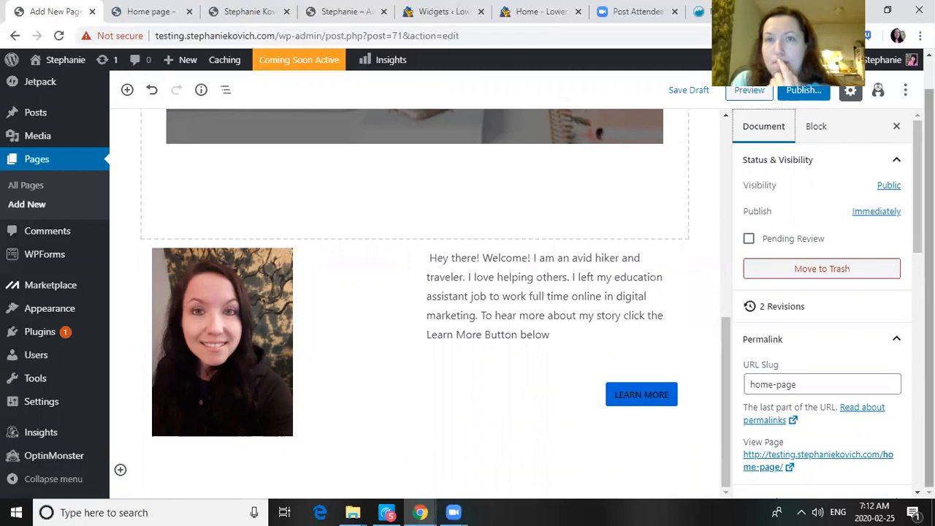
pyautogui.click(319, 263)
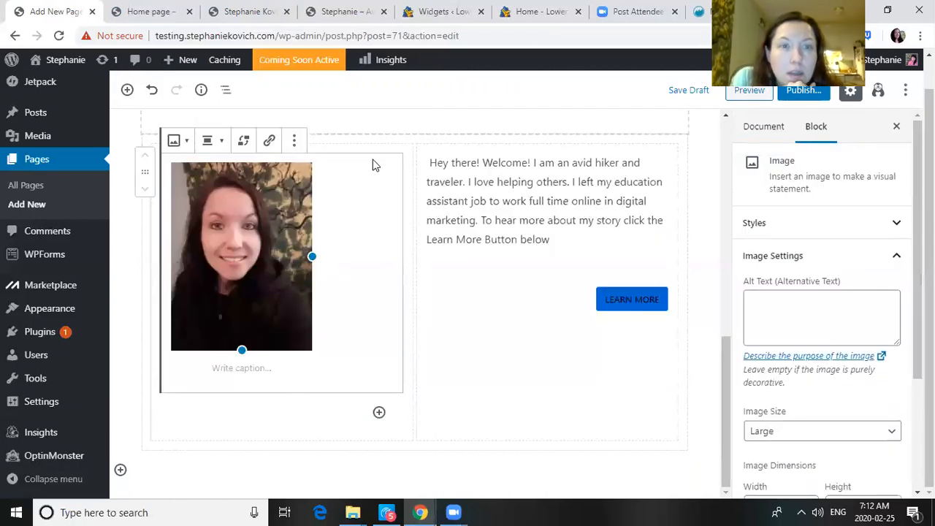
pyautogui.doubleClick(357, 149)
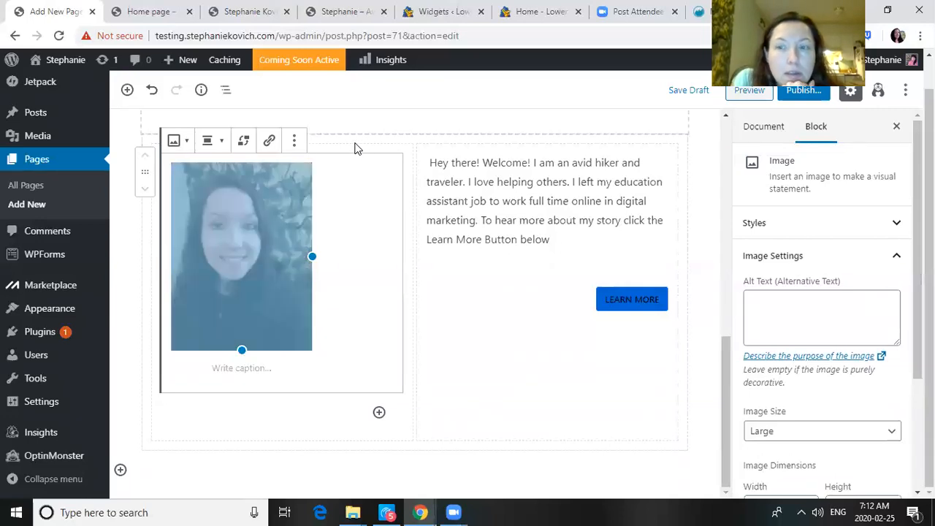
pyautogui.click(760, 127)
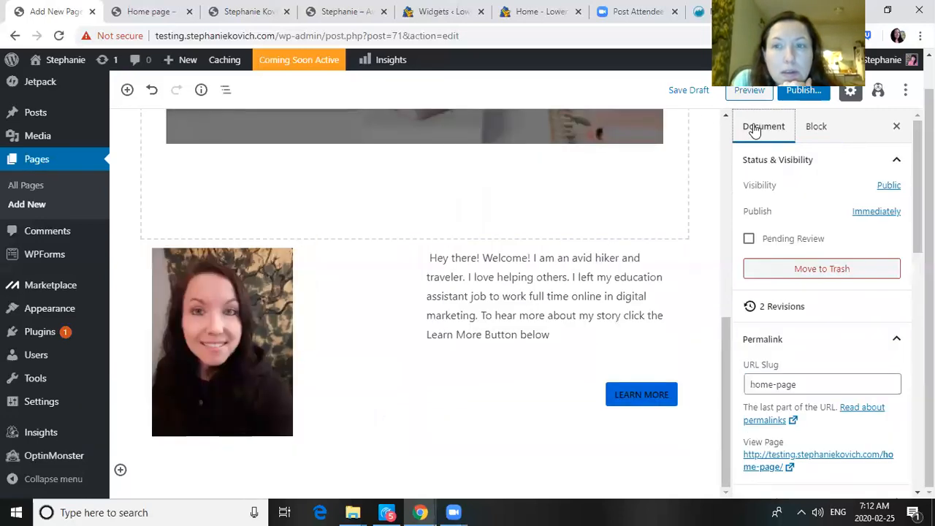
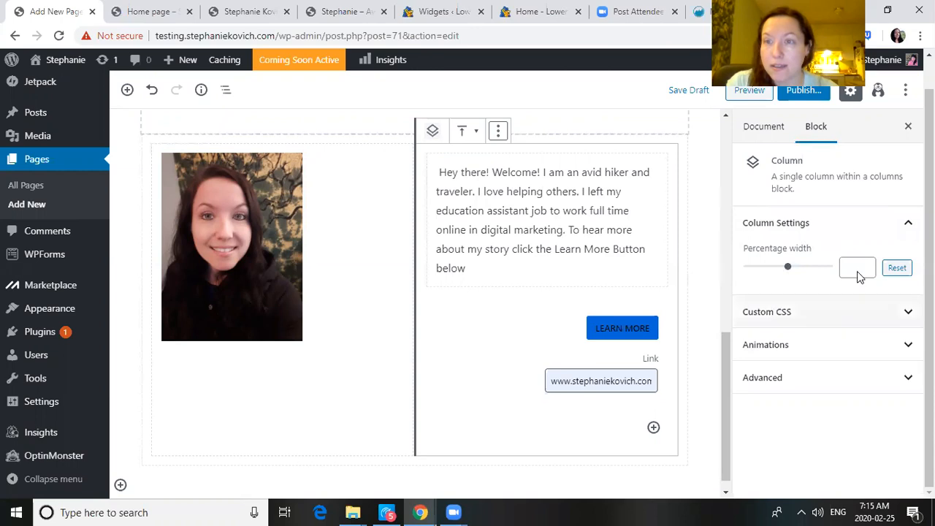
# Drag the welcome-text column's Percentage width slider to 73%.
pyautogui.moveTo(791, 270)
pyautogui.mouseDown()
pyautogui.moveTo(767, 271)
pyautogui.moveTo(805, 274)
pyautogui.mouseUp()
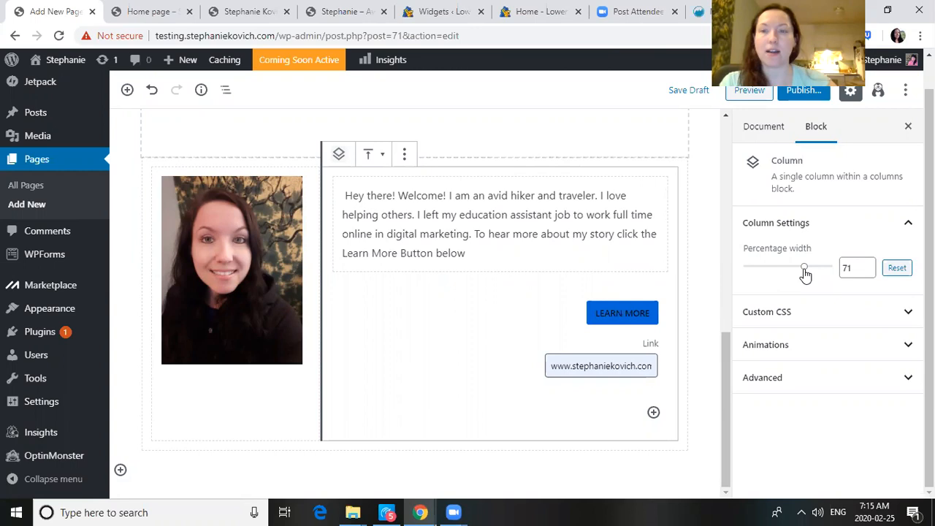
pyautogui.moveTo(806, 275)
pyautogui.mouseDown()
pyautogui.moveTo(792, 276)
pyautogui.moveTo(818, 278)
pyautogui.moveTo(577, 320)
pyautogui.moveTo(821, 268)
pyautogui.moveTo(806, 268)
pyautogui.mouseUp()
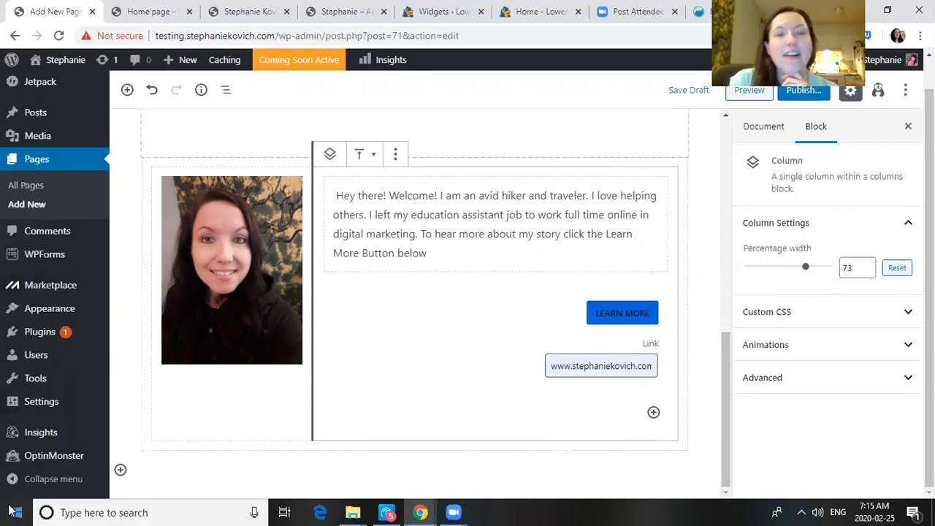
pyautogui.click(232, 23)
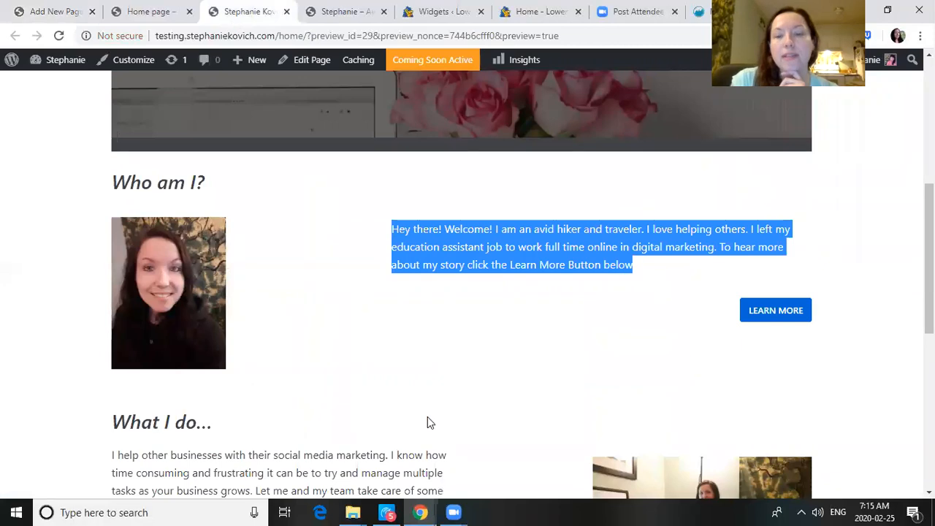
pyautogui.moveTo(929, 256); pyautogui.dragTo(929, 348)
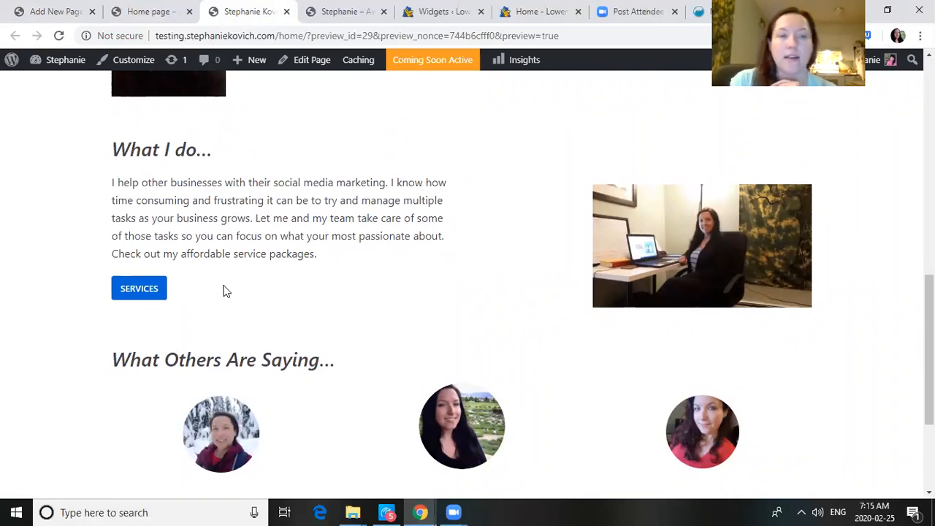
pyautogui.click(163, 8)
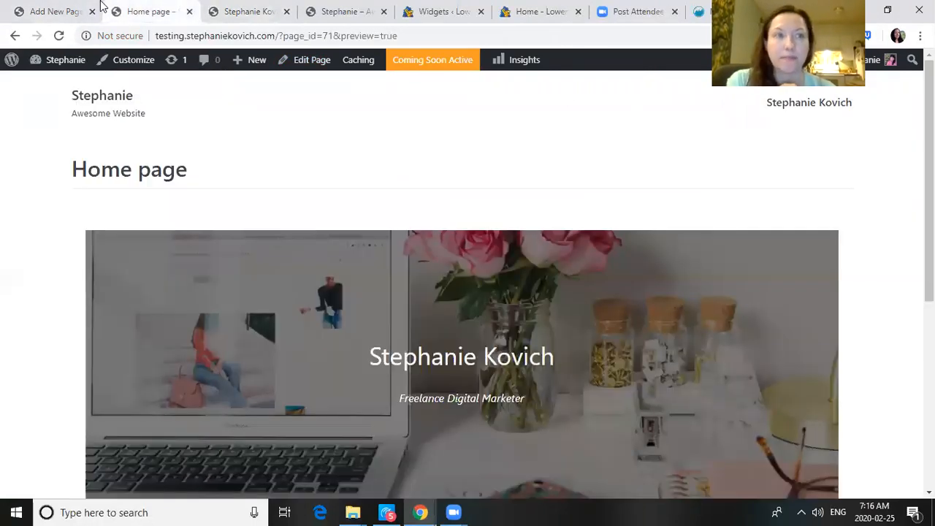
pyautogui.click(67, 10)
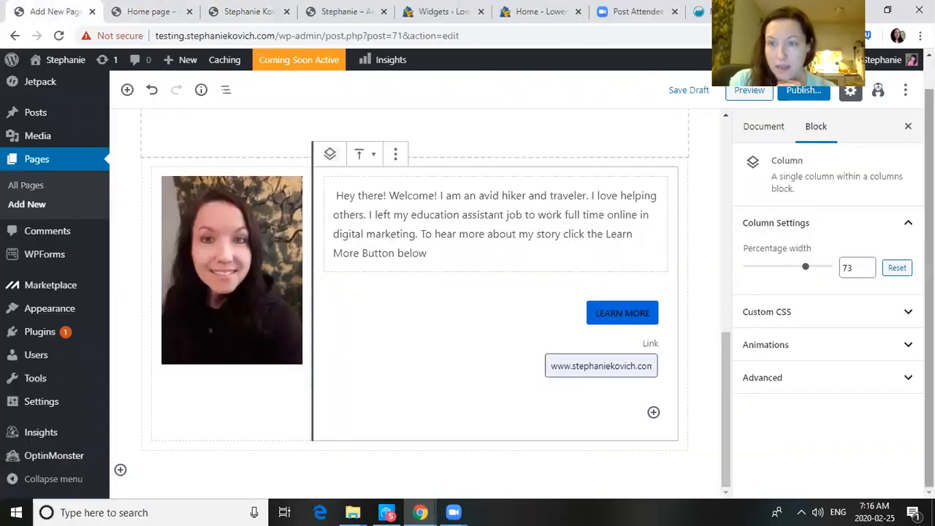
# Add a Columns block with the 50/50 two-column layout under the welcome section.
pyautogui.click(120, 471)
pyautogui.click(309, 259)
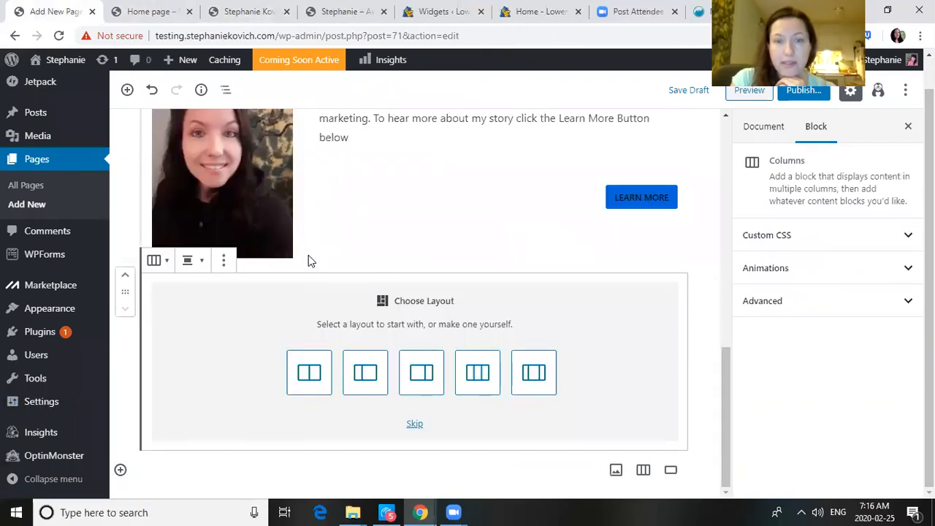
pyautogui.click(327, 372)
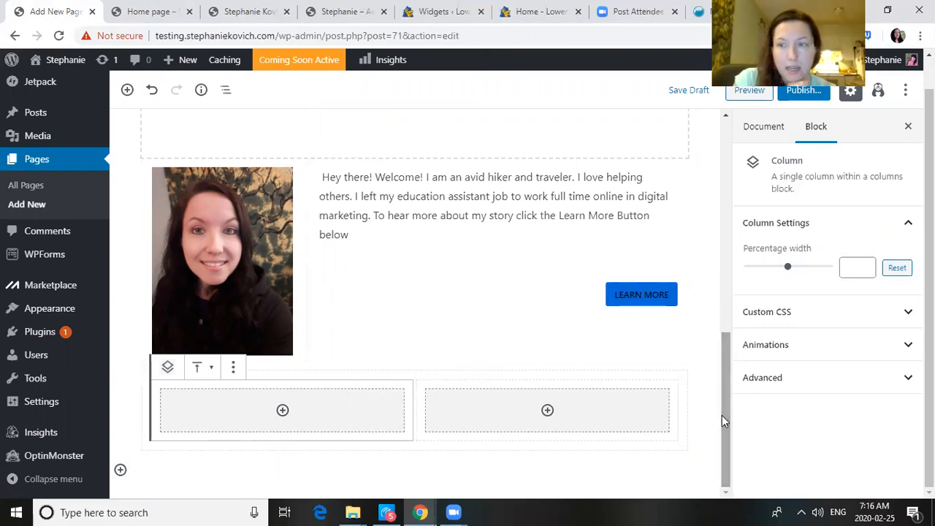
# Check the preview's testimonials section, then add a three-column Columns block below.
pyautogui.click(224, 11)
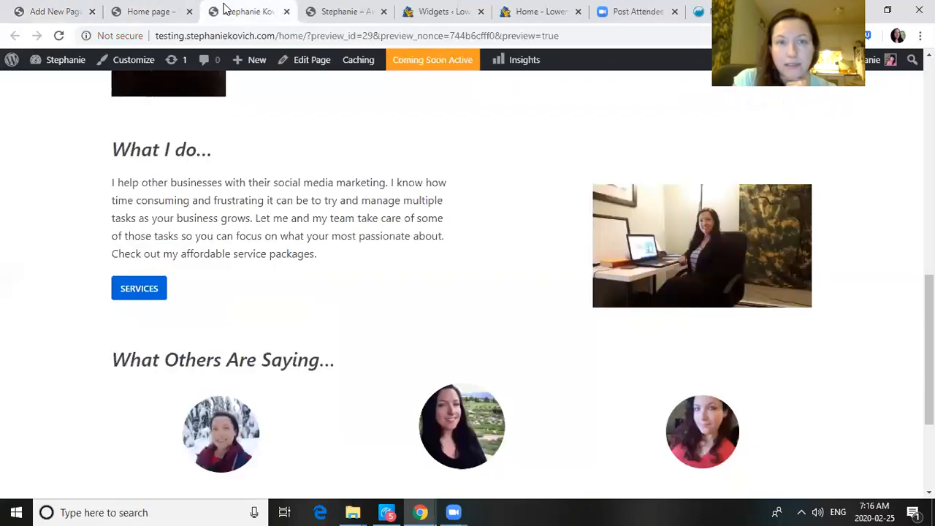
pyautogui.click(25, 16)
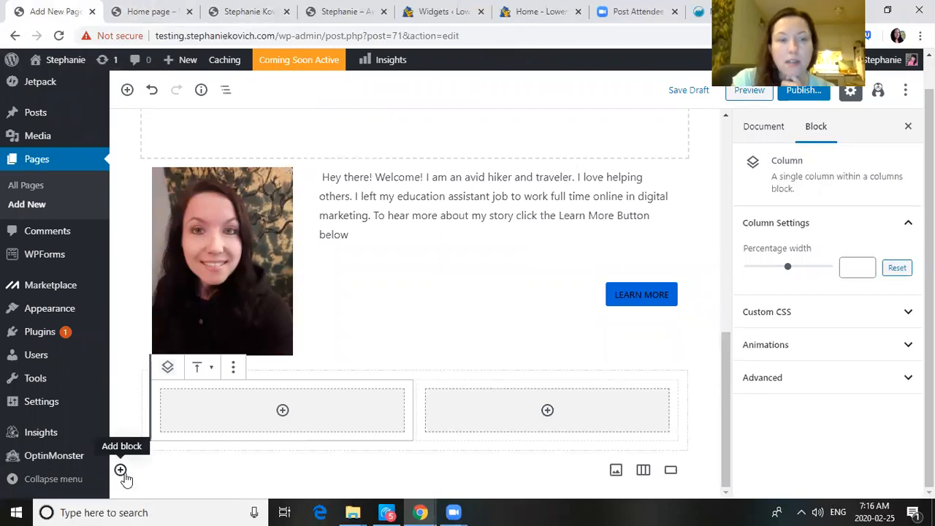
pyautogui.click(234, 25)
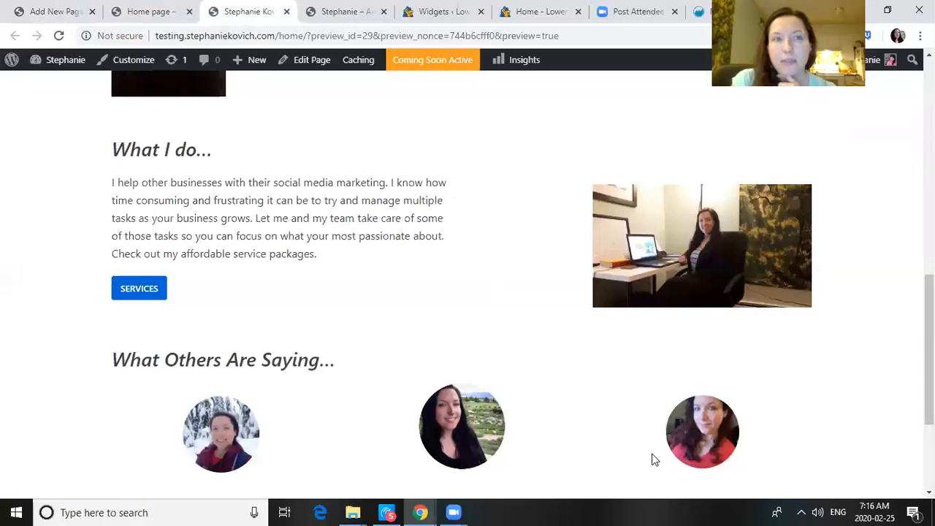
pyautogui.click(60, 12)
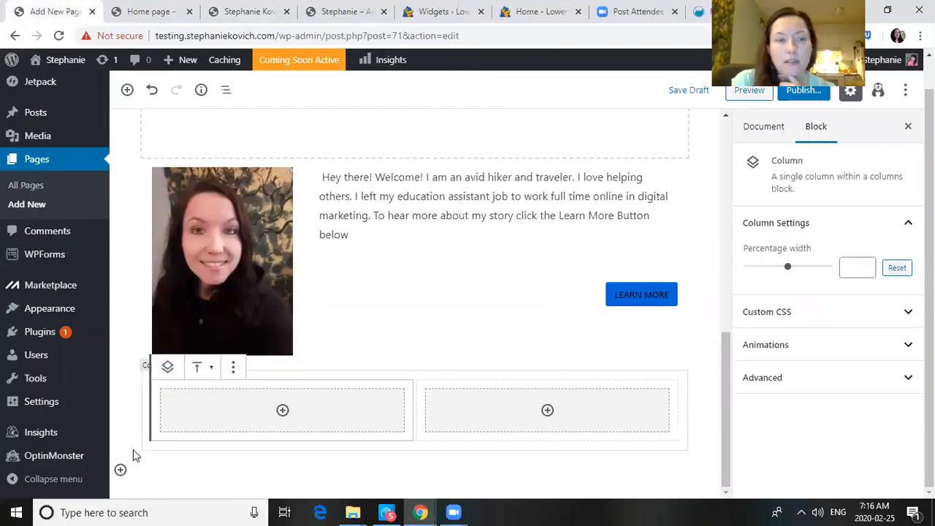
pyautogui.click(121, 469)
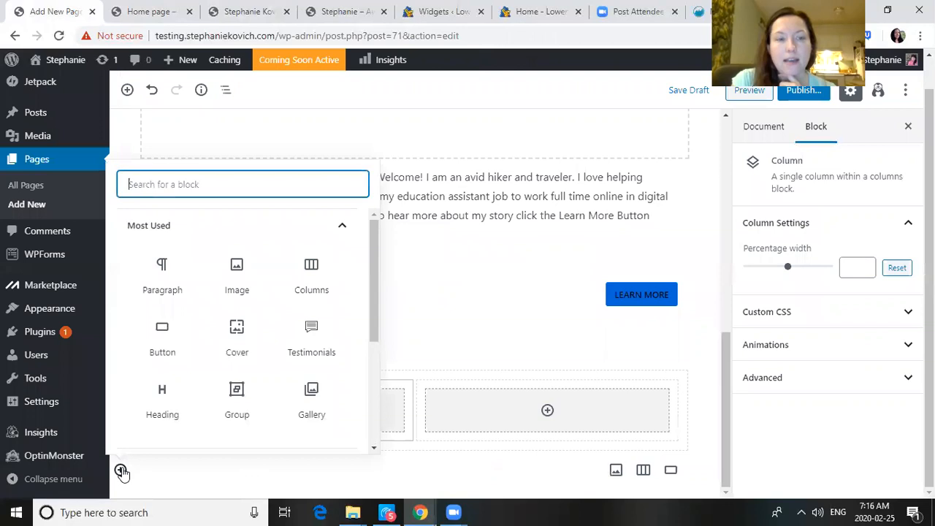
pyautogui.click(313, 267)
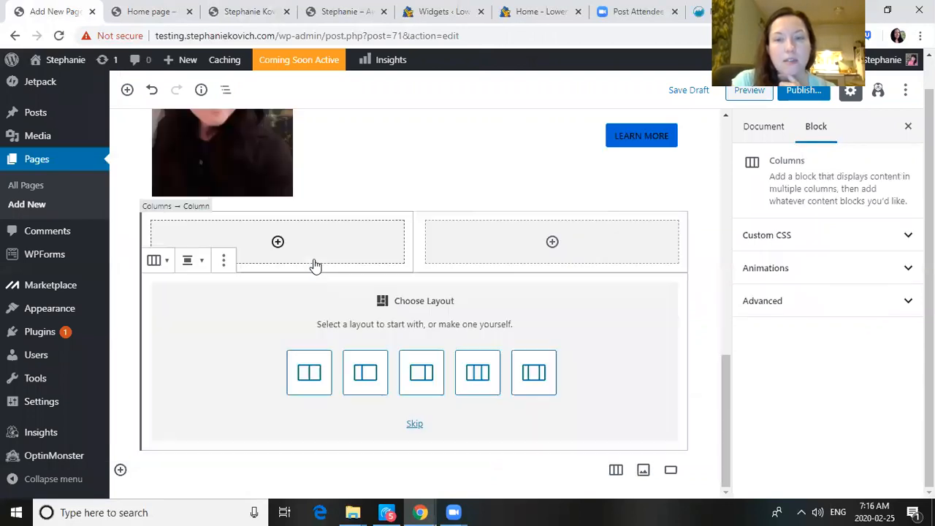
pyautogui.click(477, 372)
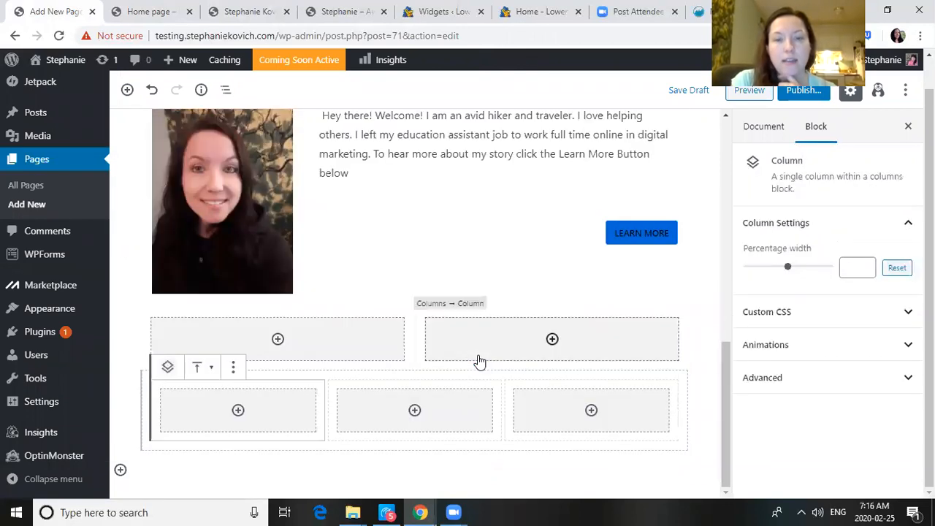
# Insert a Testimonials block, found by searching 'test', into each of the three columns.
pyautogui.click(238, 410)
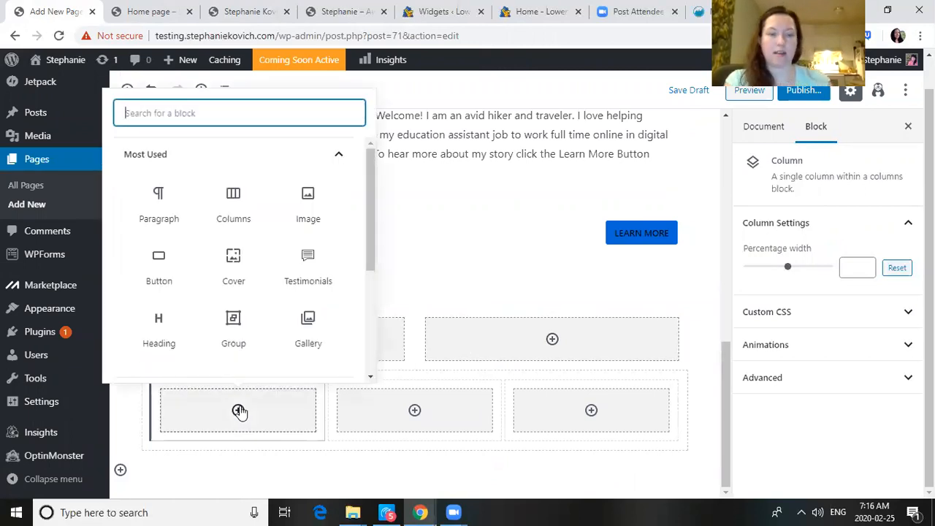
pyautogui.write('test')
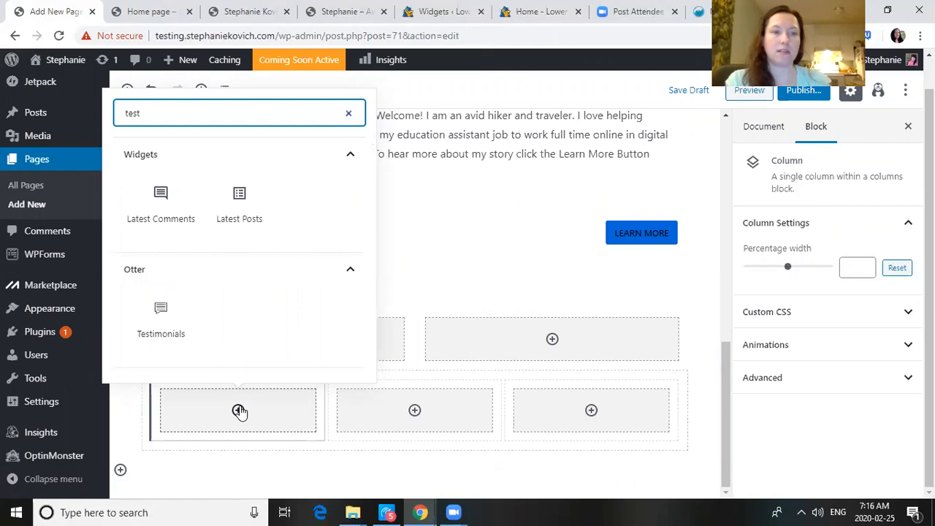
pyautogui.click(193, 341)
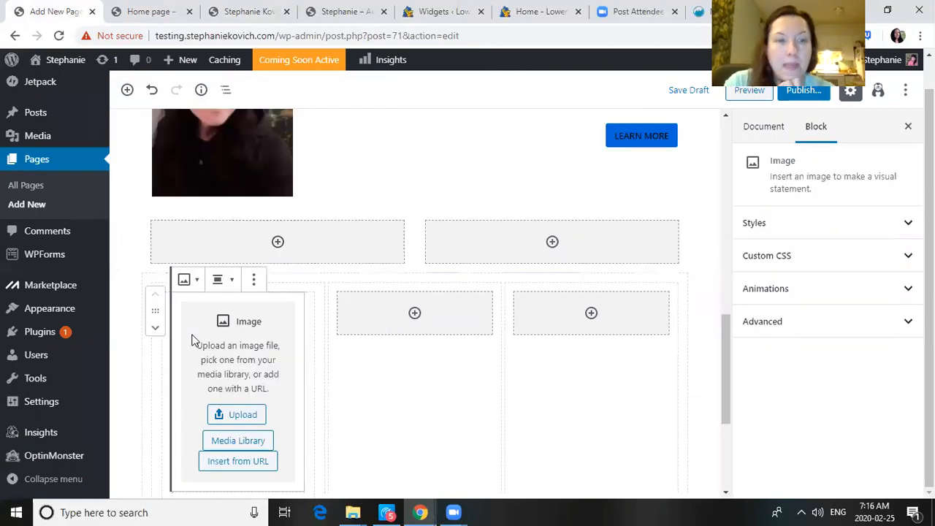
pyautogui.click(414, 313)
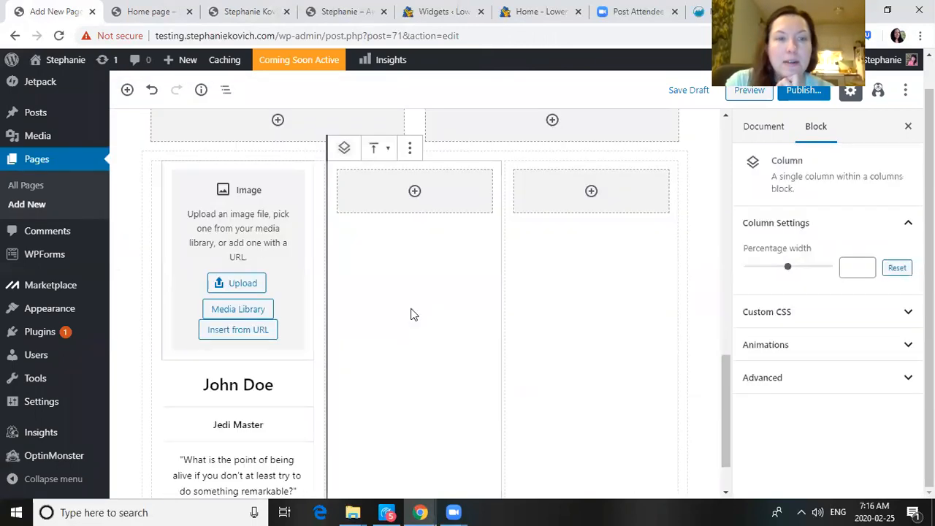
pyautogui.click(415, 192)
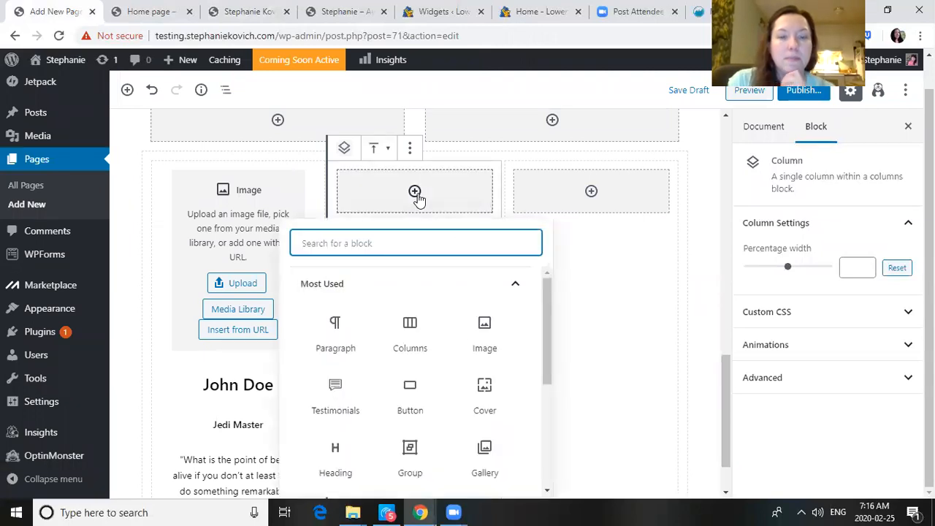
pyautogui.write('test')
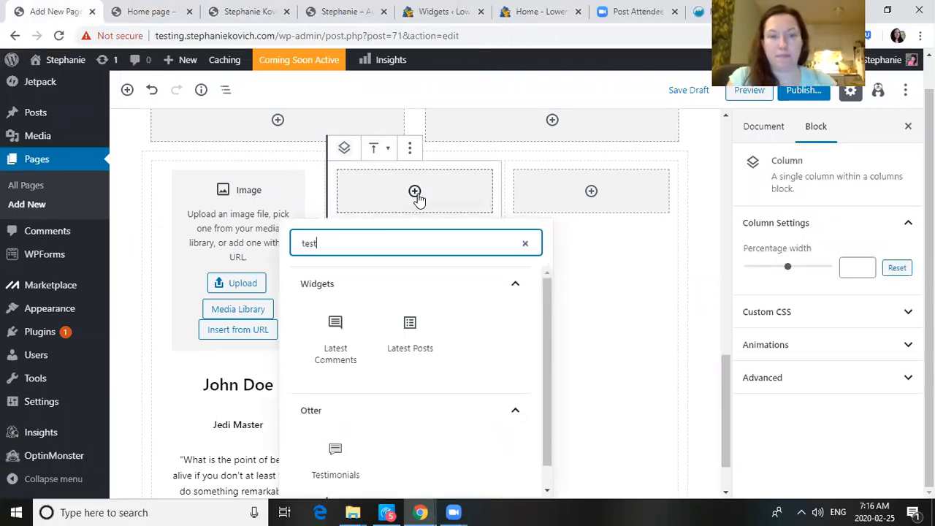
pyautogui.click(325, 468)
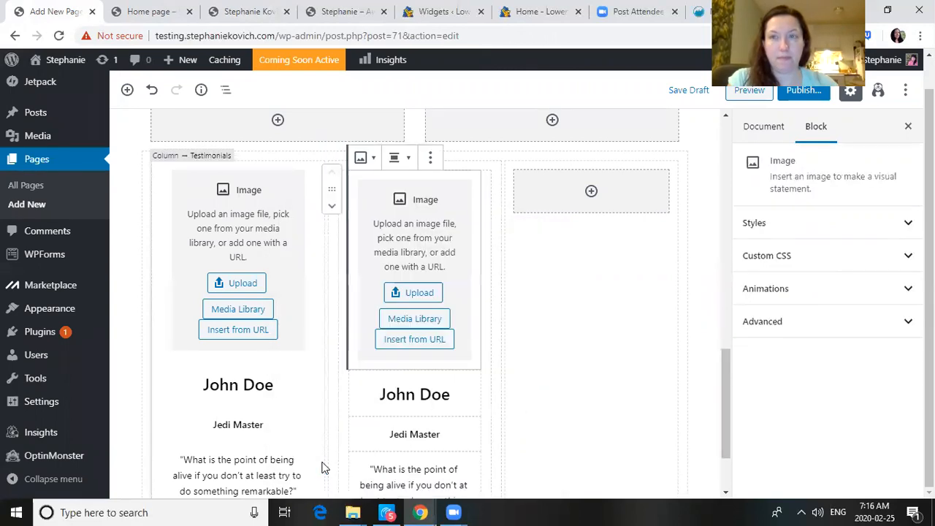
pyautogui.click(591, 193)
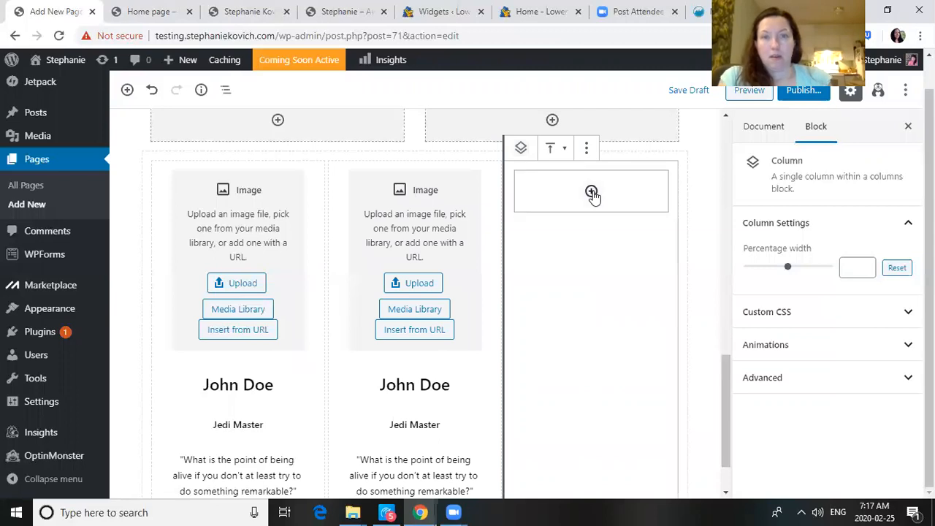
pyautogui.click(591, 193)
pyautogui.write('test')
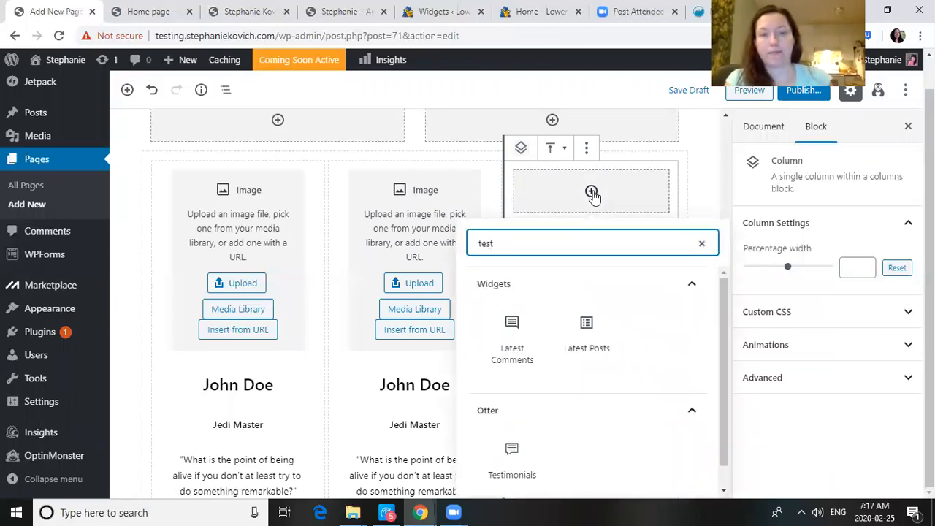
pyautogui.click(501, 467)
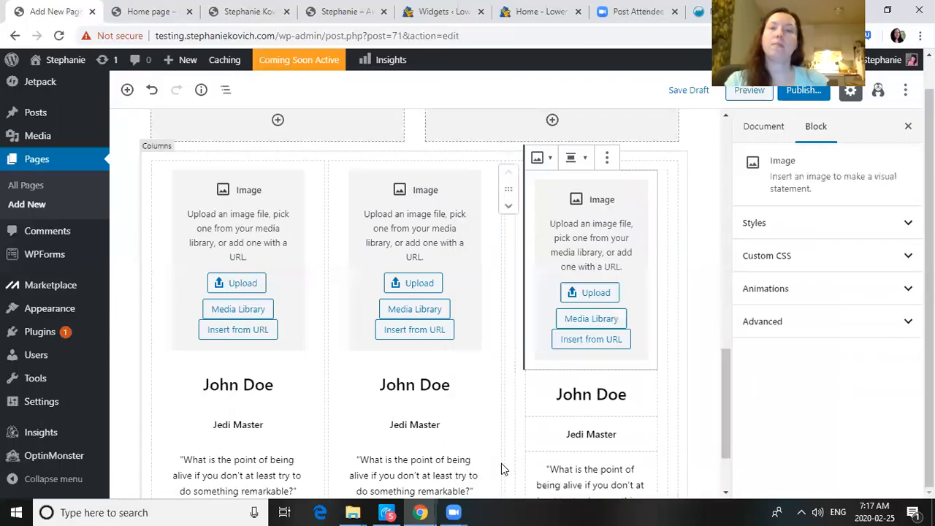
pyautogui.click(228, 277)
# Upload the mesnow photo into the first testimonial, apply Circle Mask, and shrink it.
pyautogui.click(230, 293)
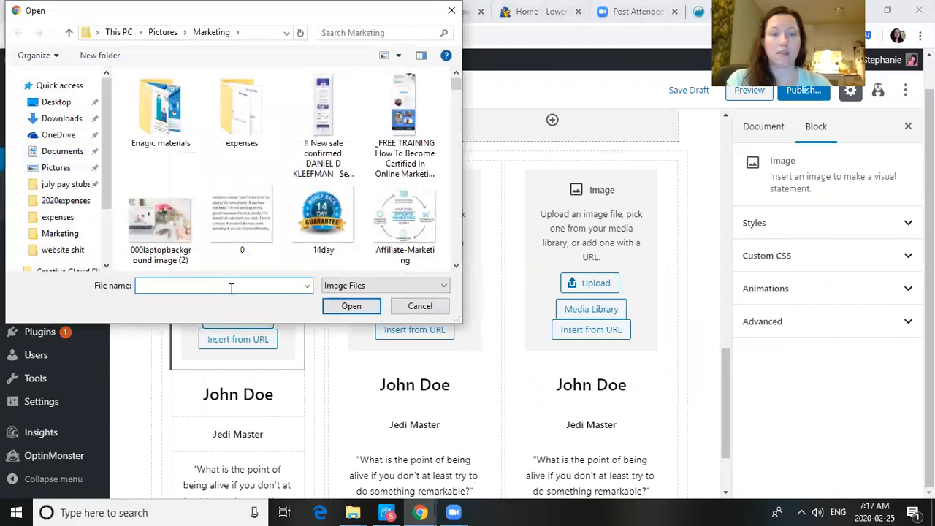
pyautogui.moveTo(456, 83); pyautogui.dragTo(438, 200)
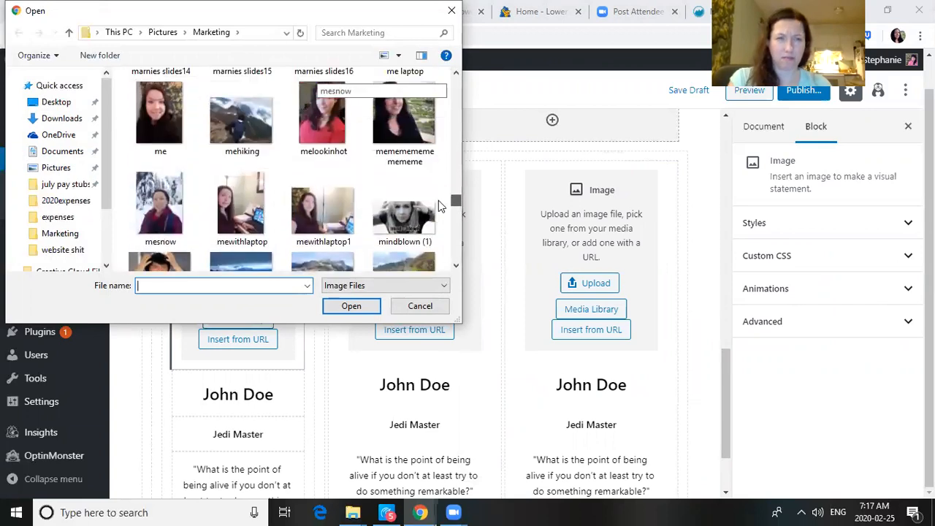
pyautogui.doubleClick(167, 197)
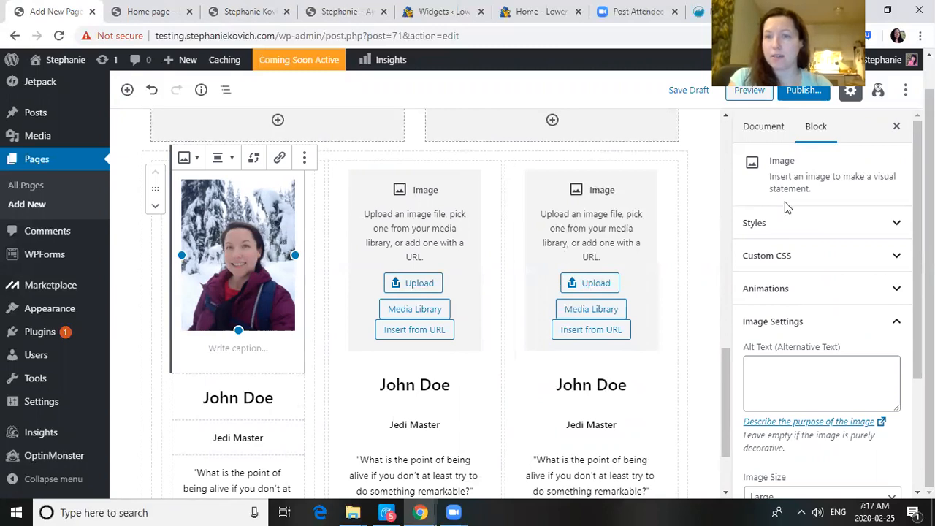
pyautogui.click(840, 223)
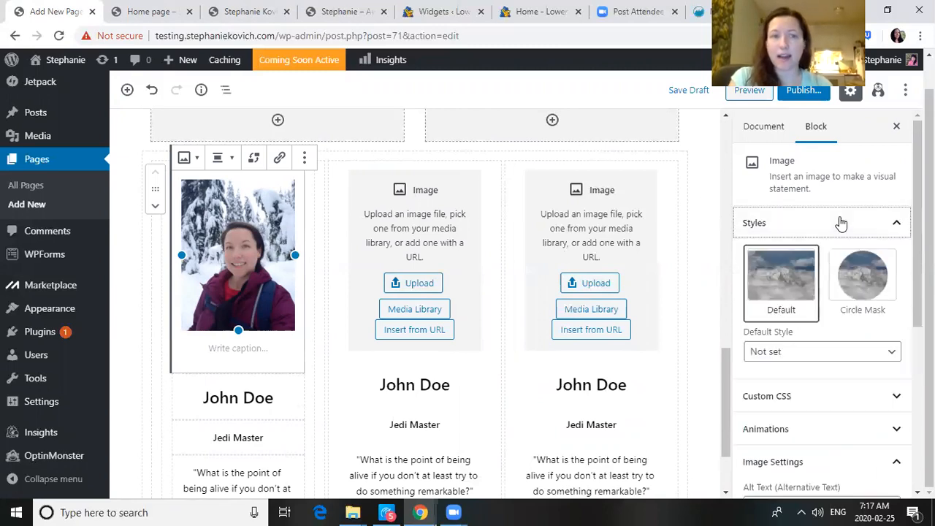
pyautogui.click(836, 294)
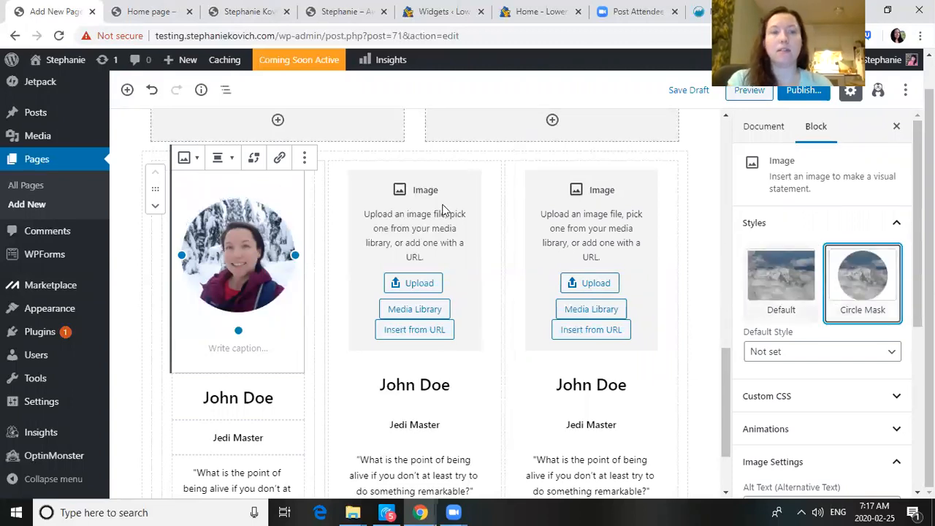
pyautogui.moveTo(293, 255); pyautogui.dragTo(236, 221)
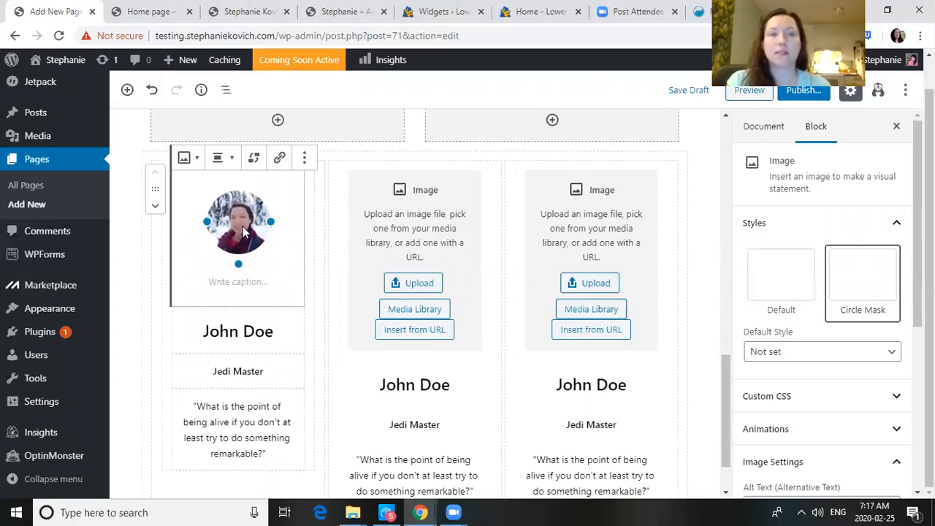
# Put the melookinhot photo in the middle card as a small Circle Mask image.
pyautogui.click(419, 284)
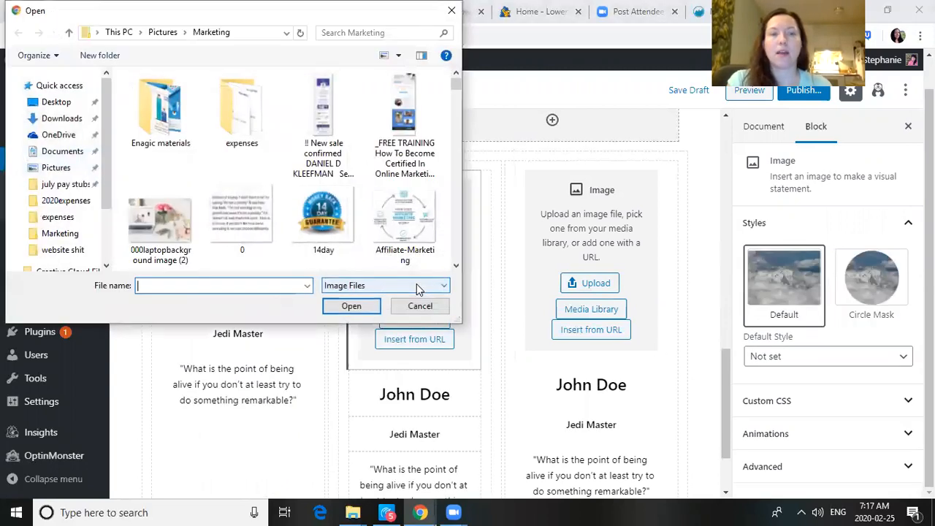
pyautogui.moveTo(460, 85); pyautogui.dragTo(462, 201)
pyautogui.doubleClick(331, 122)
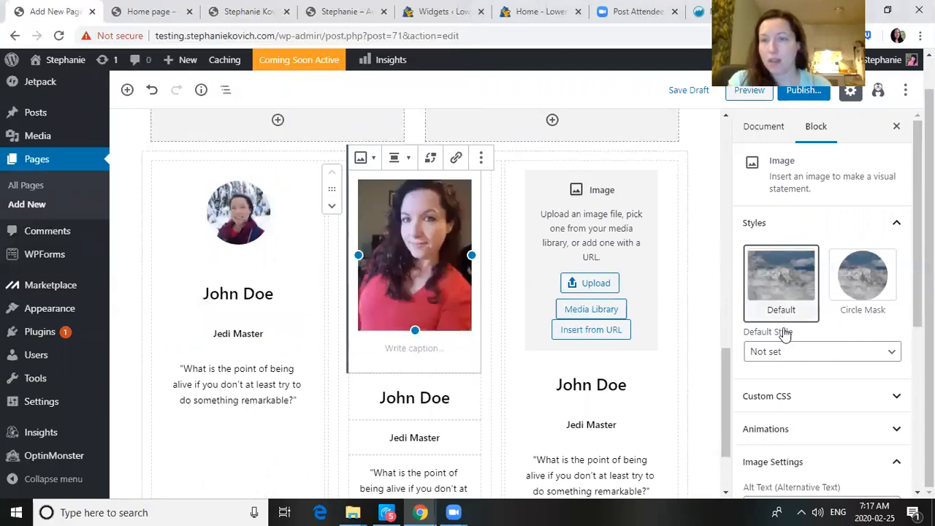
pyautogui.click(889, 292)
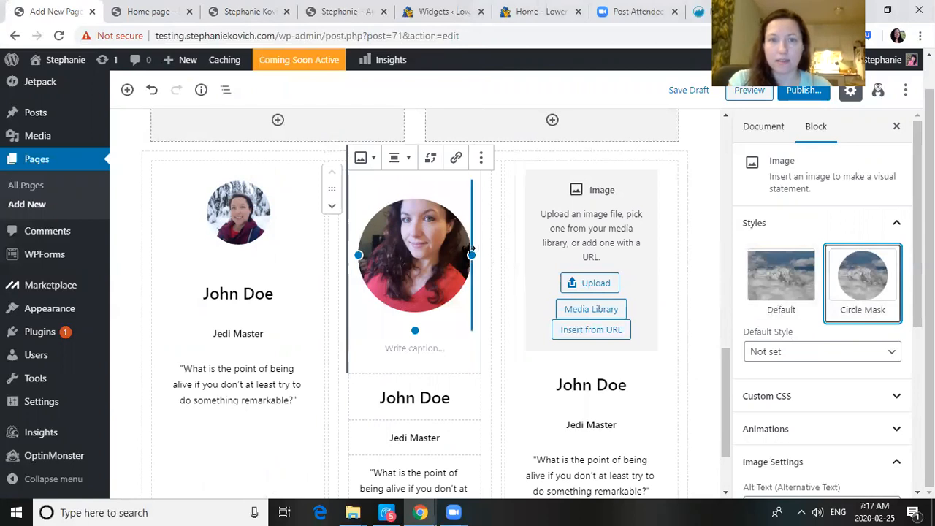
pyautogui.moveTo(473, 254); pyautogui.dragTo(428, 218)
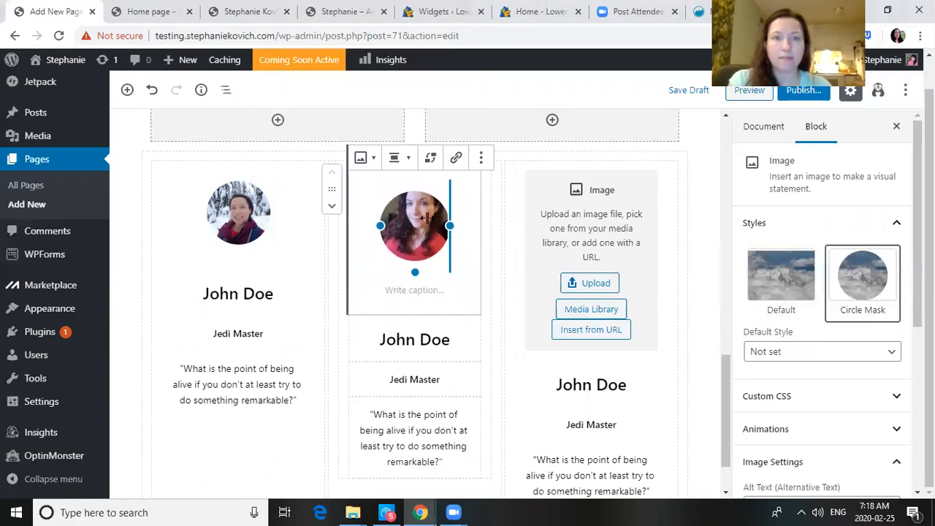
# Put the mememememe photo in the right card as a small Circle Mask image.
pyautogui.click(533, 194)
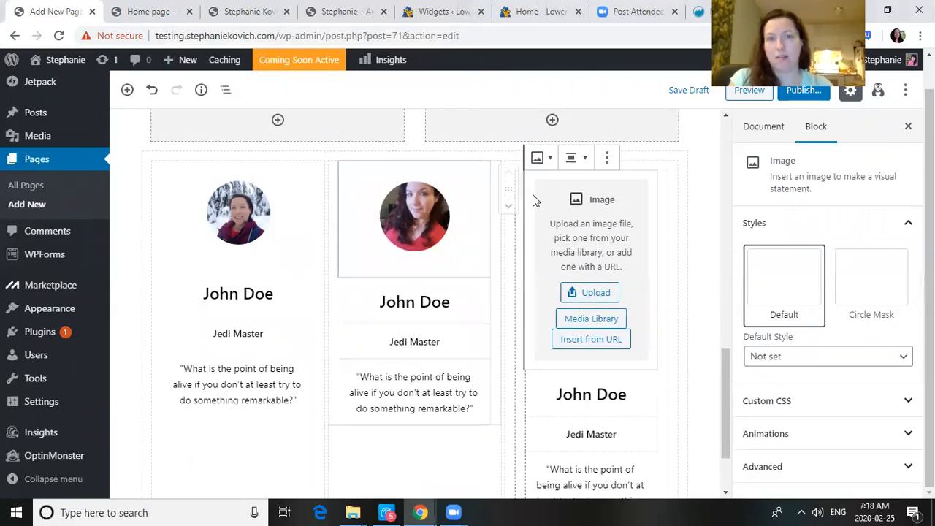
pyautogui.click(584, 293)
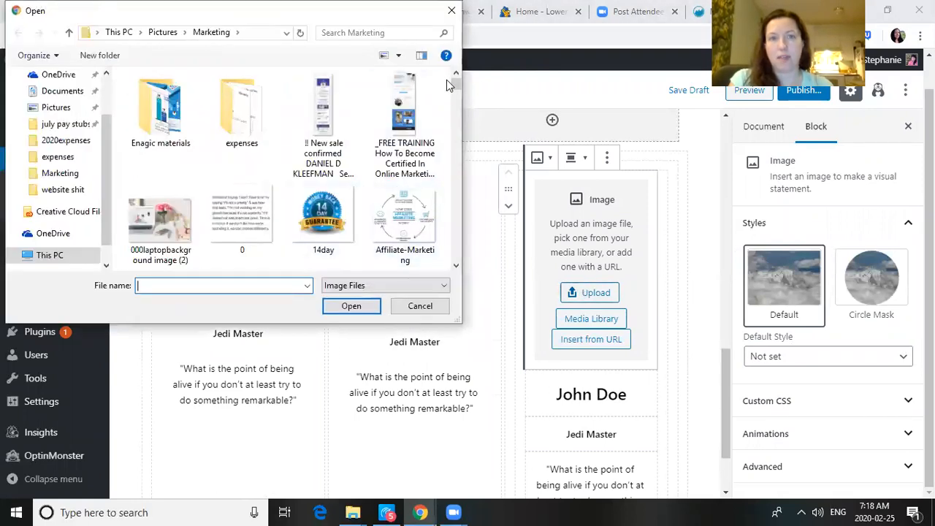
pyautogui.moveTo(456, 87); pyautogui.dragTo(456, 189)
pyautogui.click(399, 207)
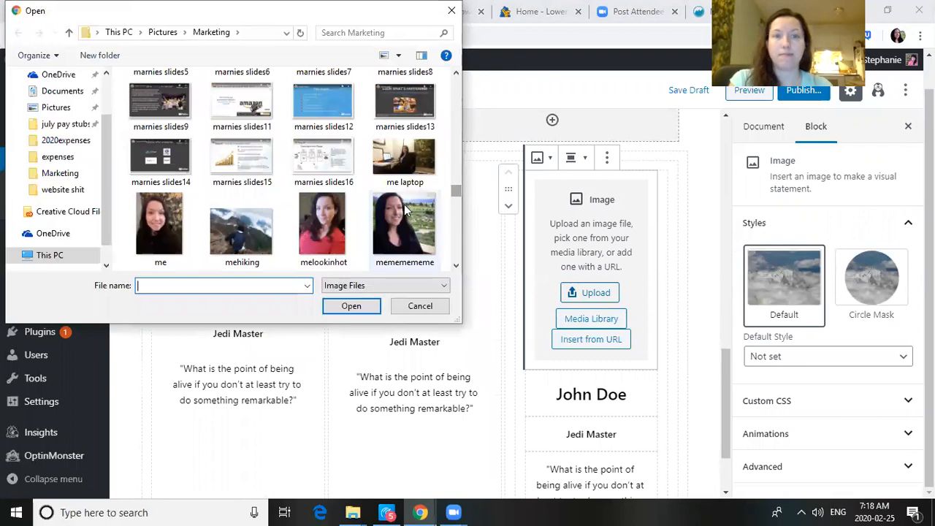
pyautogui.doubleClick(399, 207)
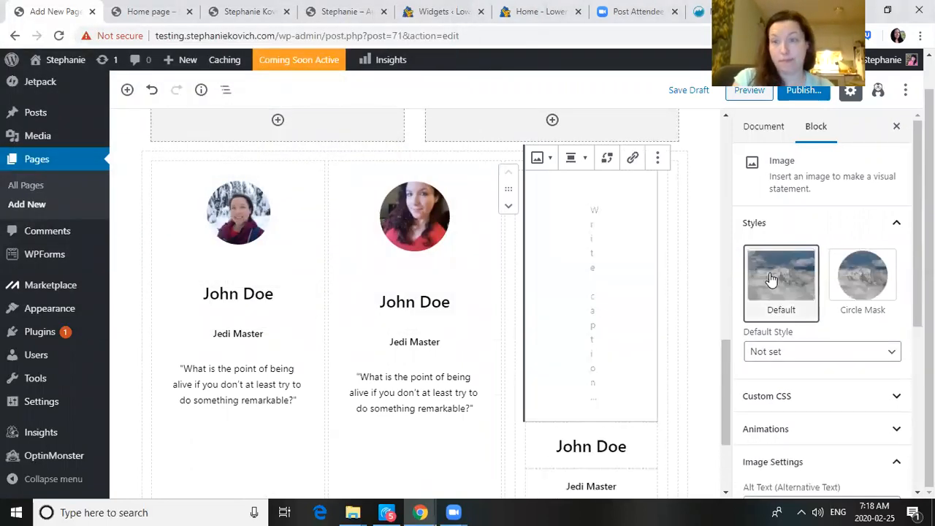
pyautogui.click(831, 272)
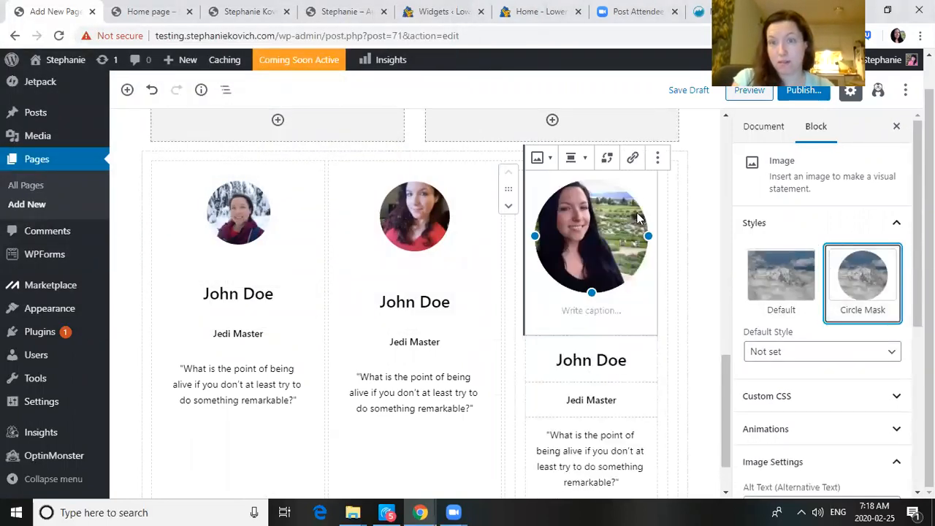
pyautogui.moveTo(648, 236); pyautogui.dragTo(594, 196)
# Replace the first testimonial's placeholder heading with a new person's name.
pyautogui.click(587, 461)
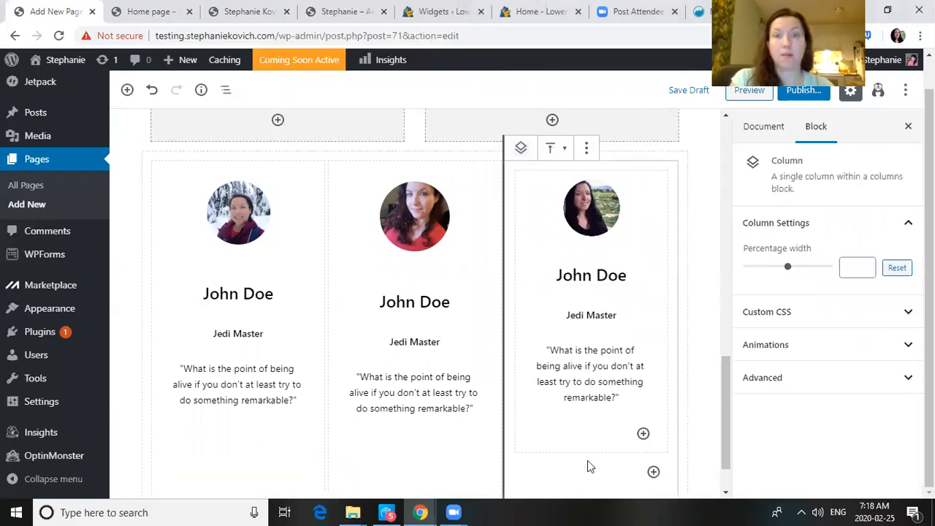
pyautogui.click(246, 292)
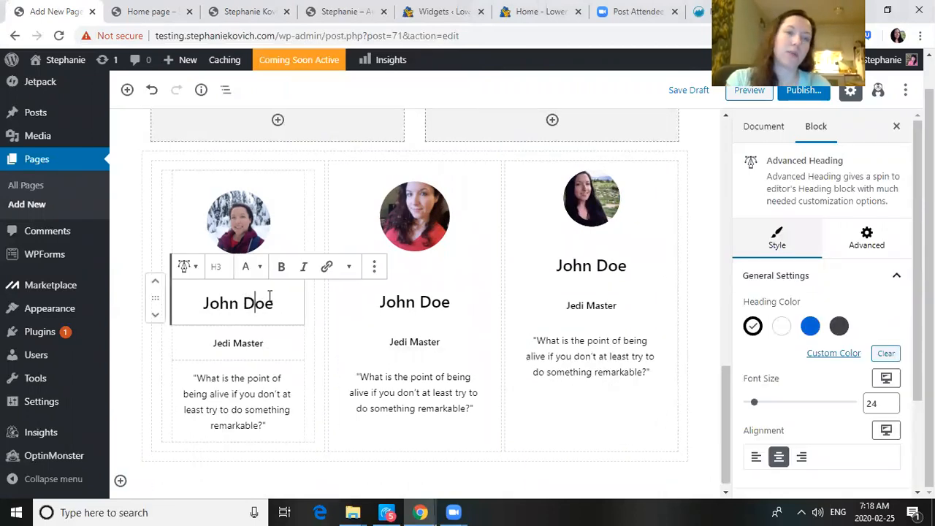
pyautogui.moveTo(271, 303); pyautogui.dragTo(184, 308)
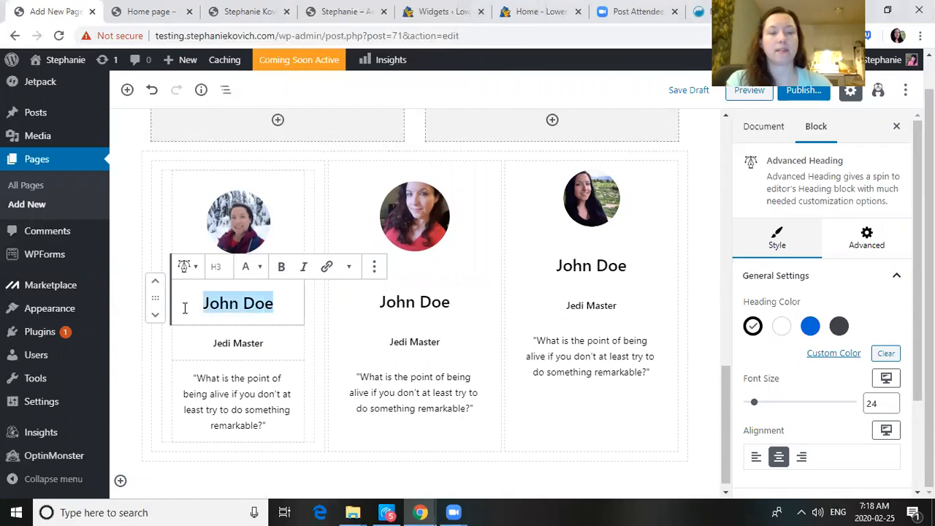
pyautogui.write('df')
pyautogui.press('BackSpace')
pyautogui.press('BackSpace')
pyautogui.write('Ba')
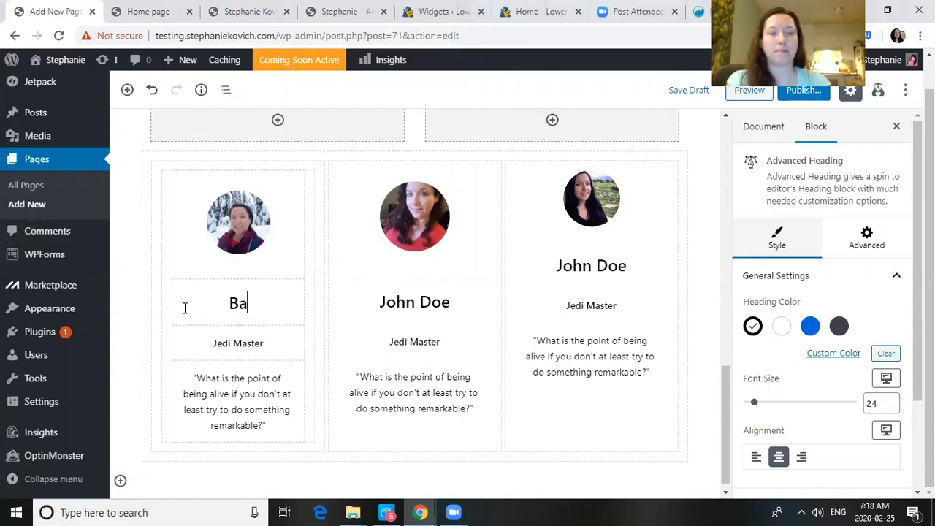
pyautogui.write('rb Joe')
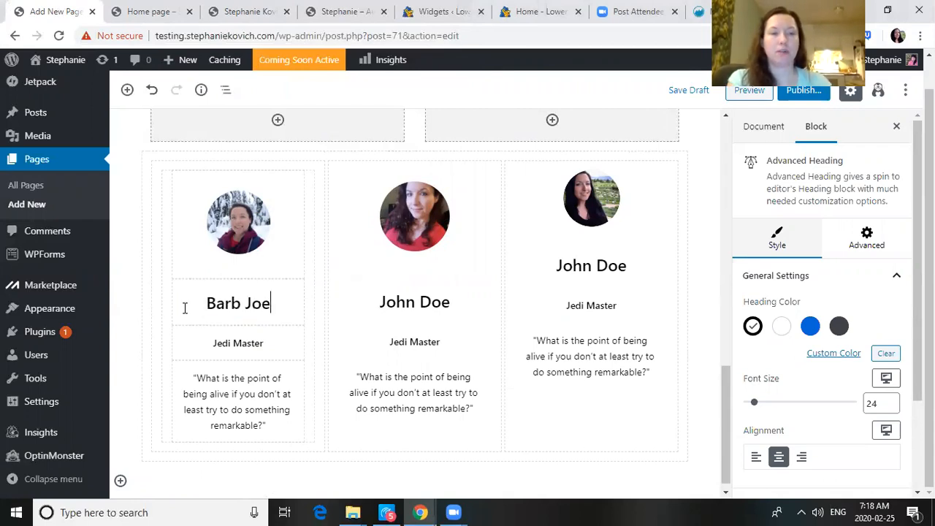
# Change the first card's 'Jedi Master' title to 'Teacher'.
pyautogui.click(240, 341)
pyautogui.doubleClick(240, 341)
pyautogui.click(240, 340)
pyautogui.tripleClick(241, 341)
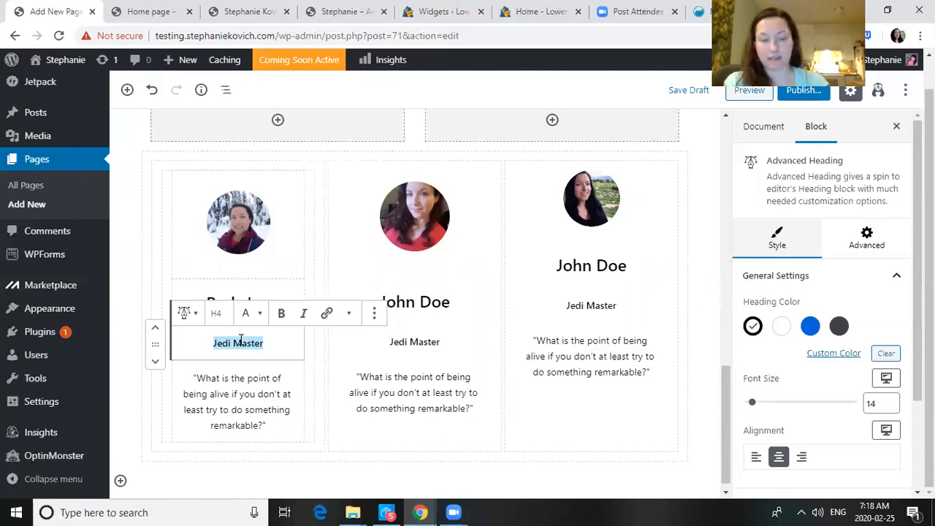
pyautogui.write('Teacher')
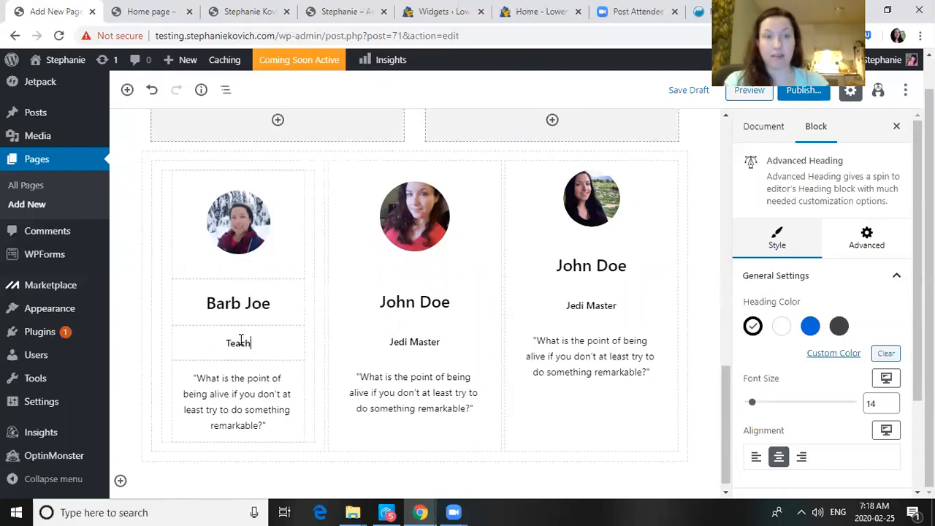
# Replace the first card's quote with 'sdskfjslsdf' and select the middle card's quote.
pyautogui.click(247, 377)
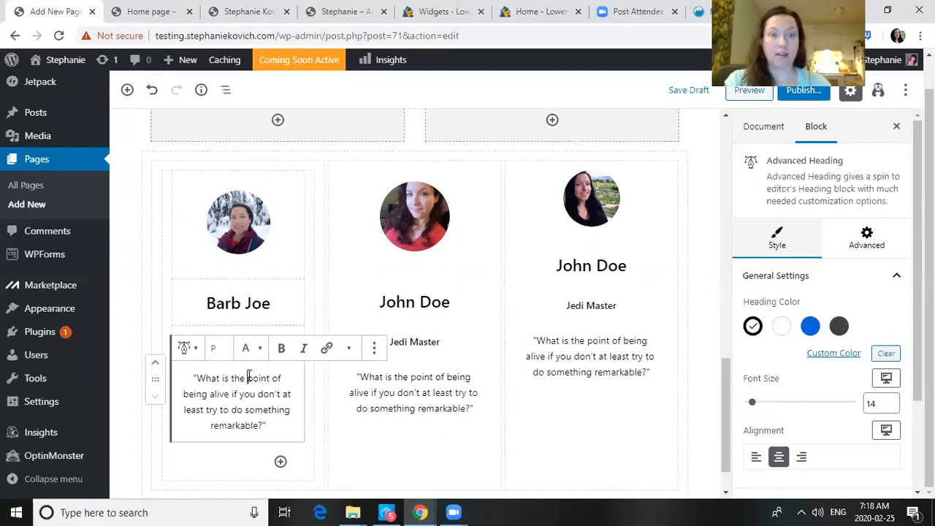
pyautogui.moveTo(263, 423); pyautogui.dragTo(200, 374)
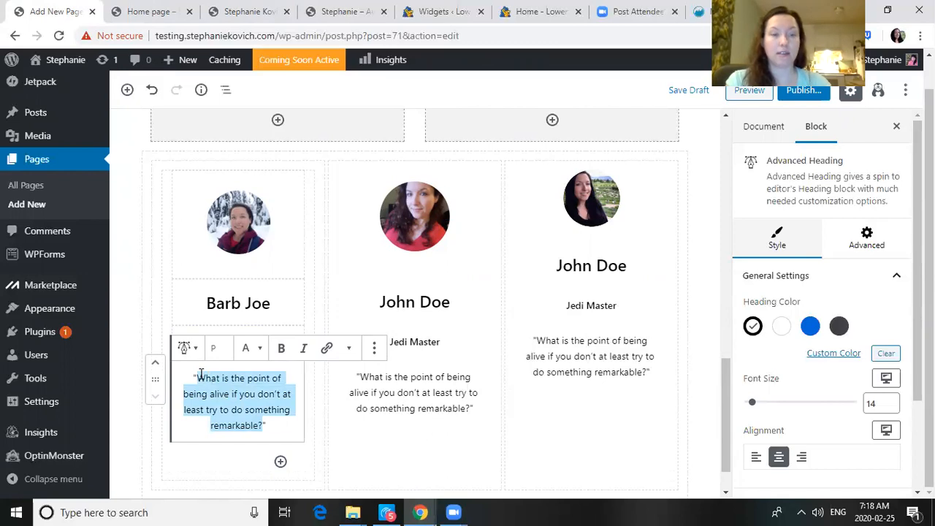
pyautogui.scroll(1, 200, 374)
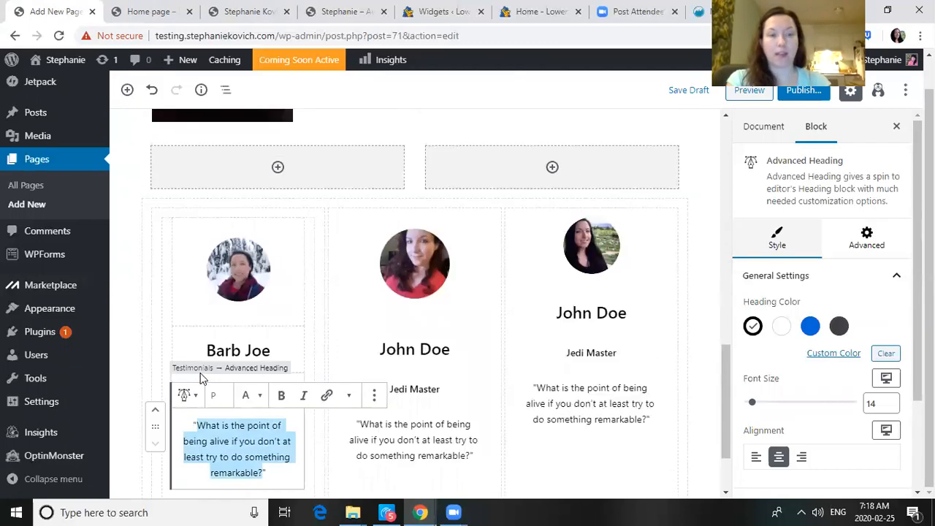
pyautogui.write('sdskfjslsdf')
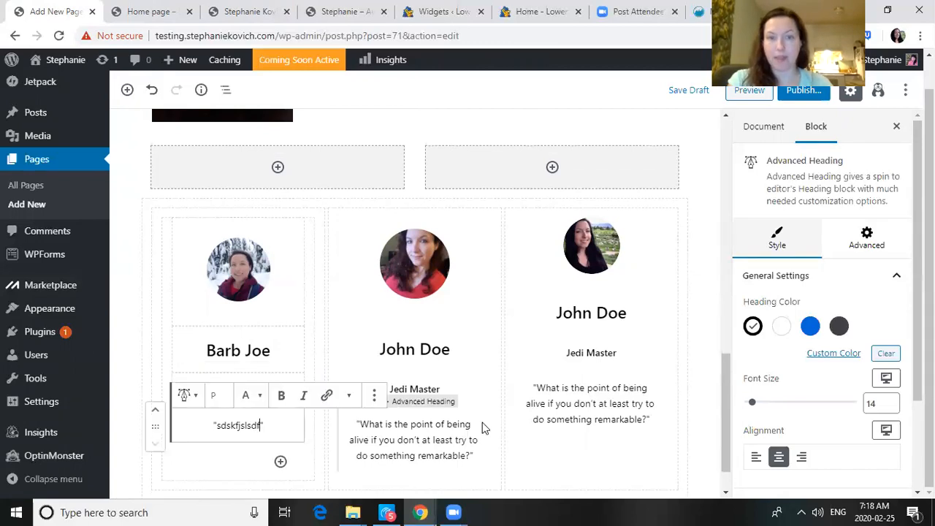
pyautogui.click(482, 427)
pyautogui.moveTo(724, 381); pyautogui.dragTo(726, 447)
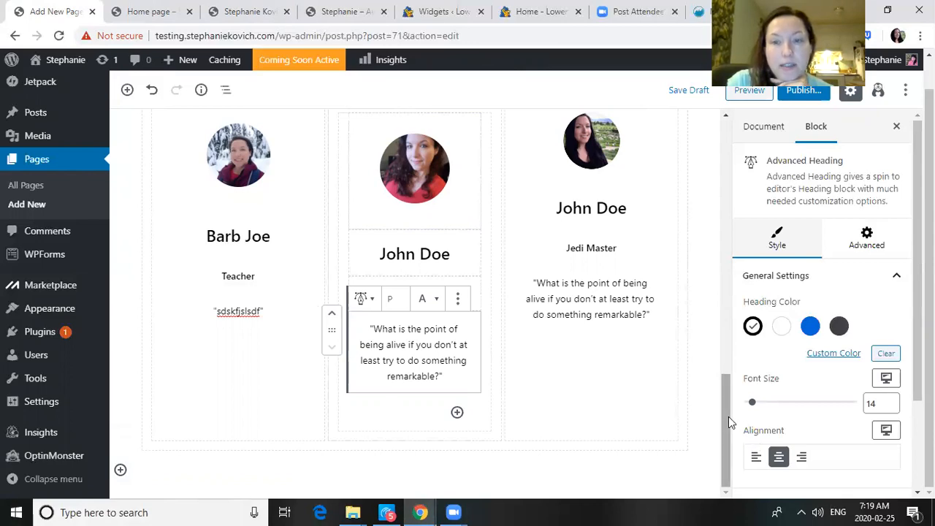
pyautogui.scroll(4, 728, 417)
pyautogui.scroll(5, 741, 234)
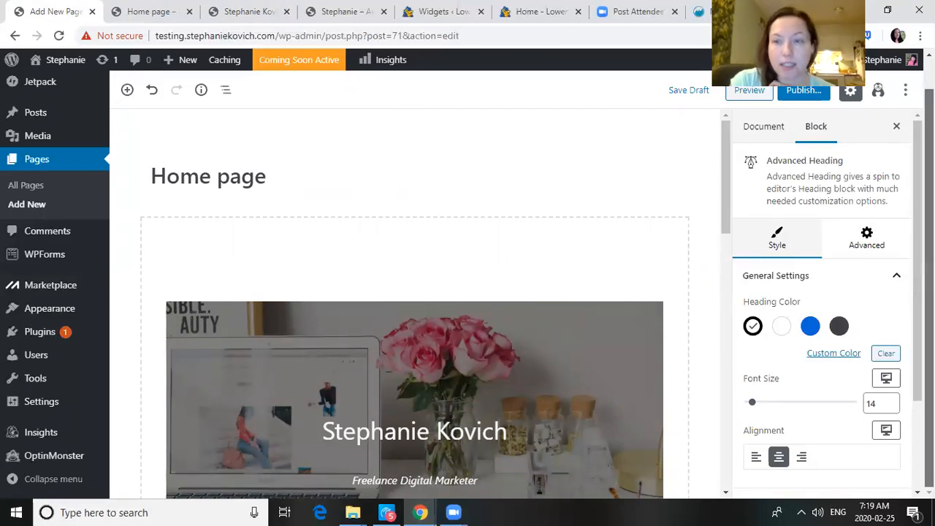
pyautogui.click(221, 10)
pyautogui.moveTo(929, 322); pyautogui.dragTo(929, 105)
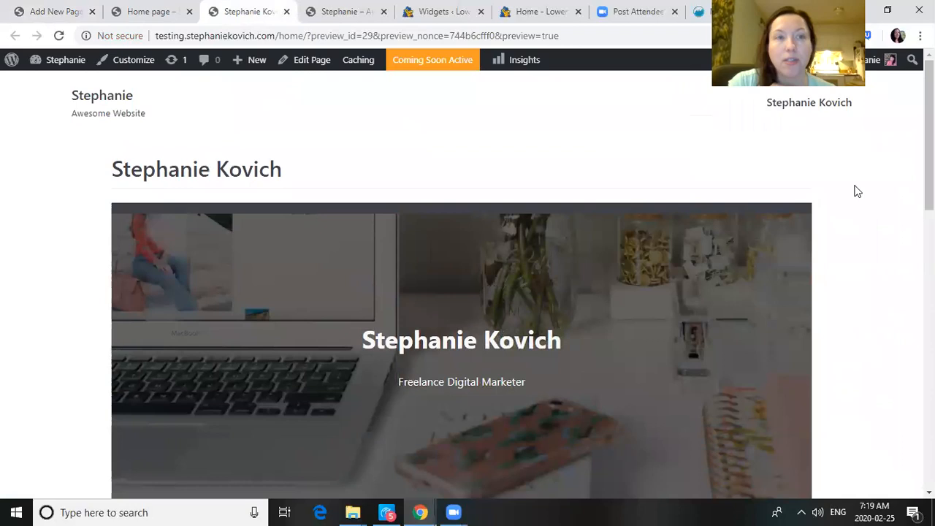
pyautogui.click(72, 10)
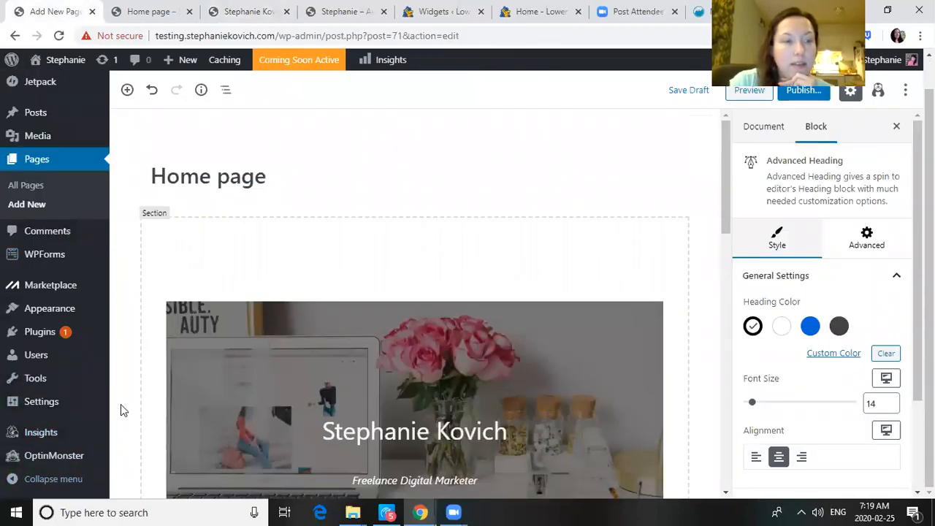
pyautogui.moveTo(102, 407)
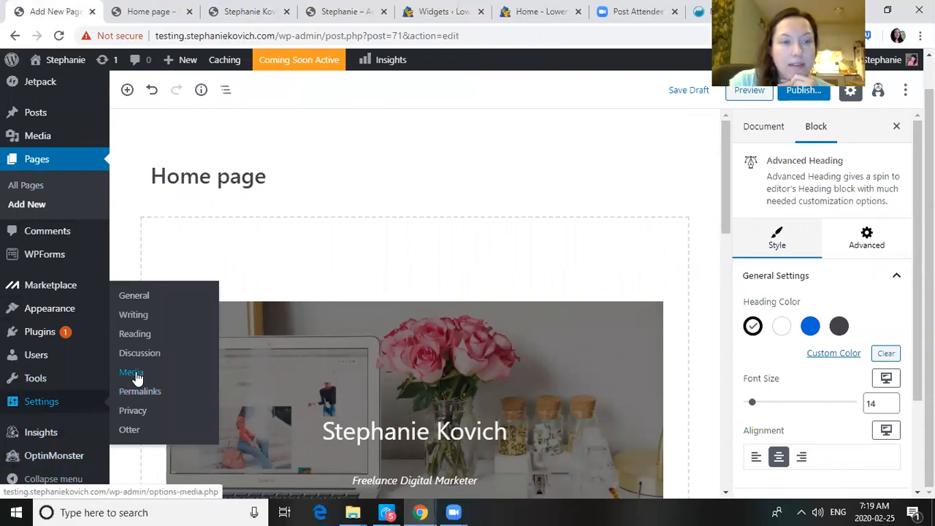
# In Reading settings, make the homepage a static page showing the Stephanie Kovich home page.
pyautogui.click(144, 335)
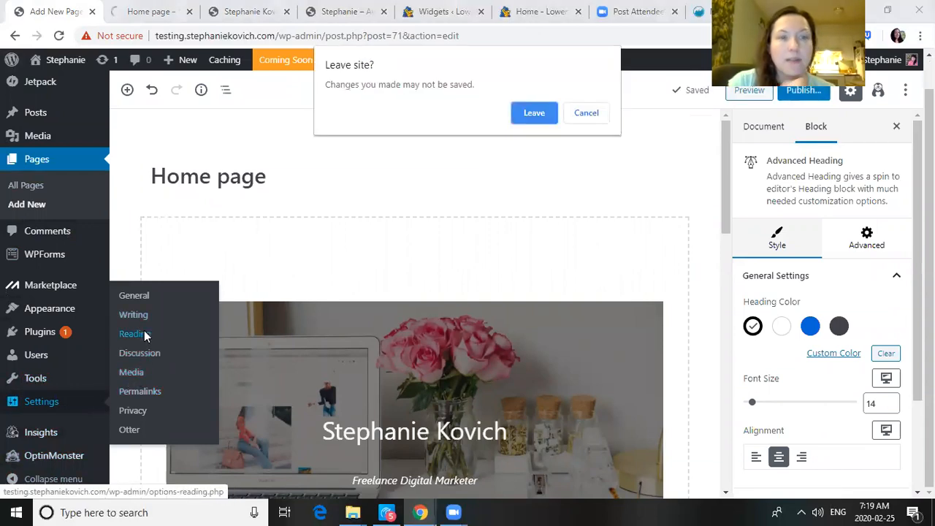
pyautogui.click(525, 112)
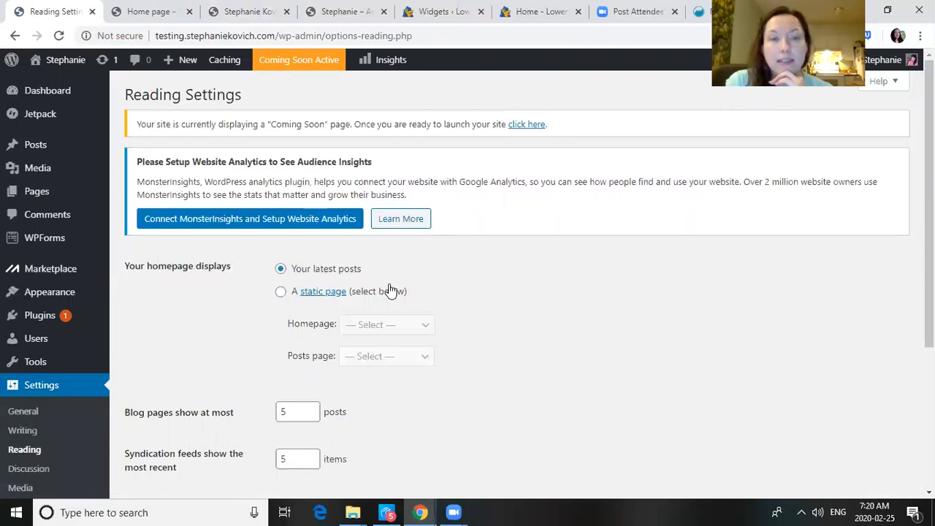
pyautogui.click(281, 291)
pyautogui.click(423, 329)
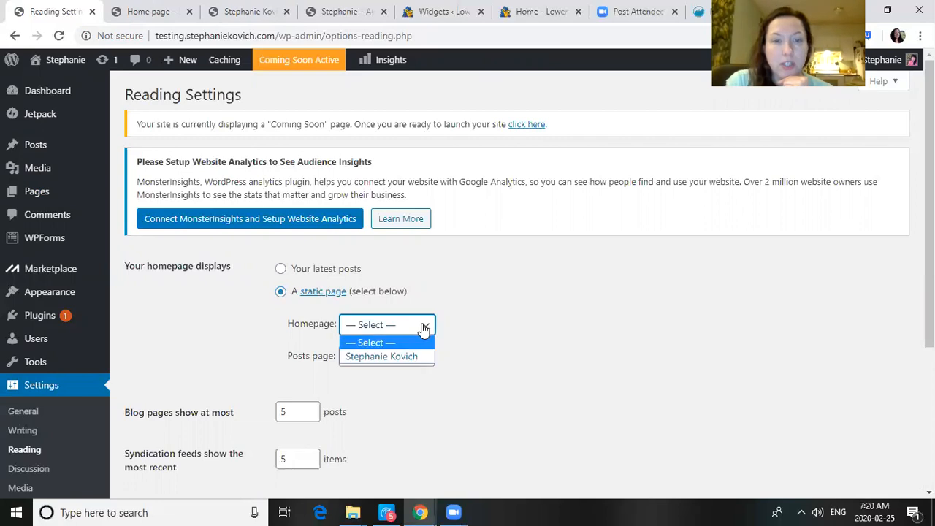
pyautogui.click(419, 357)
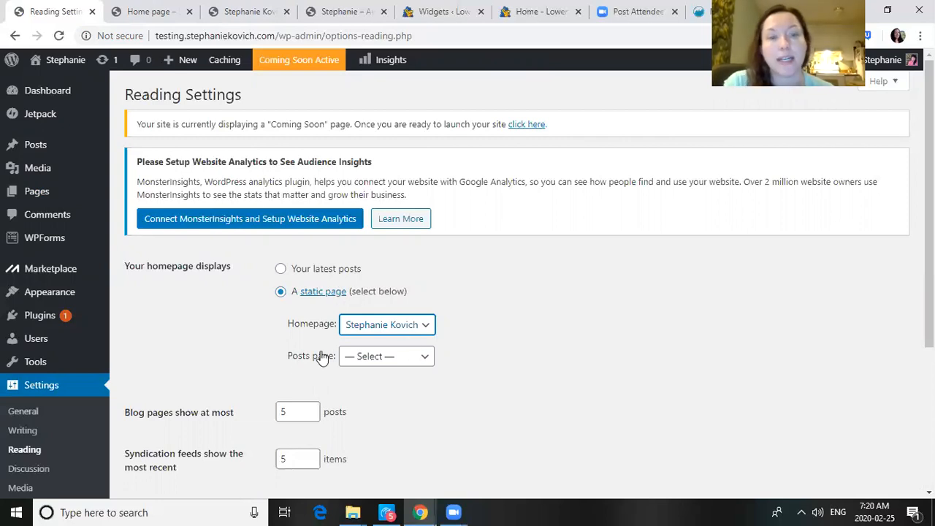
# Leave Posts page unset, save the reading settings, and view the Home page preview.
pyautogui.click(408, 357)
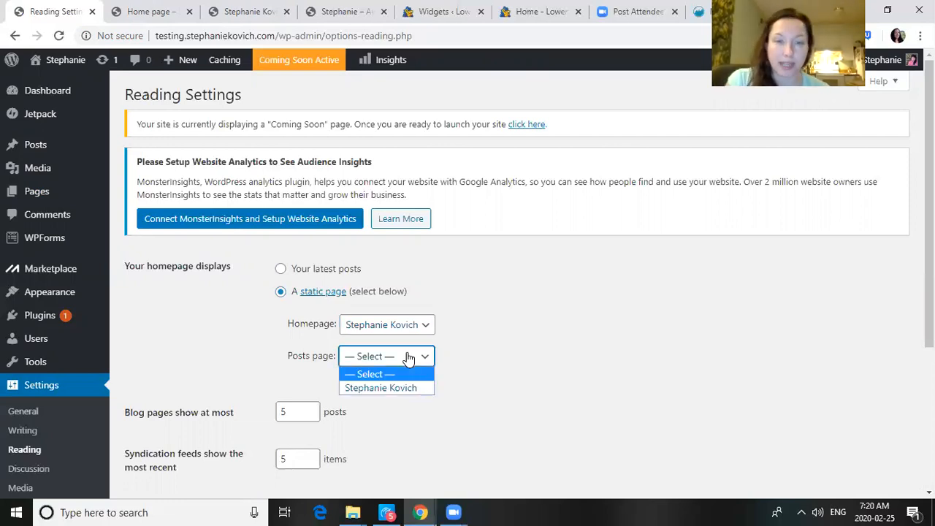
pyautogui.click(408, 357)
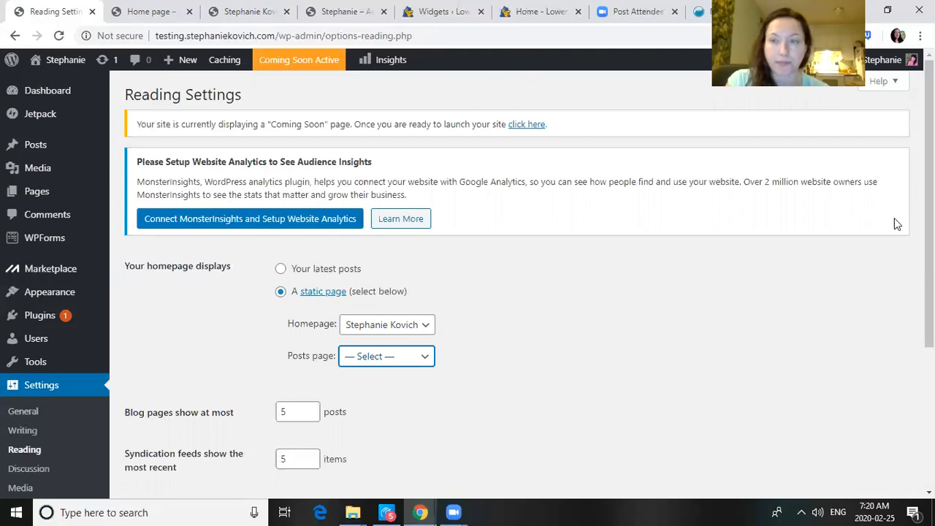
pyautogui.scroll(-3, 929, 205)
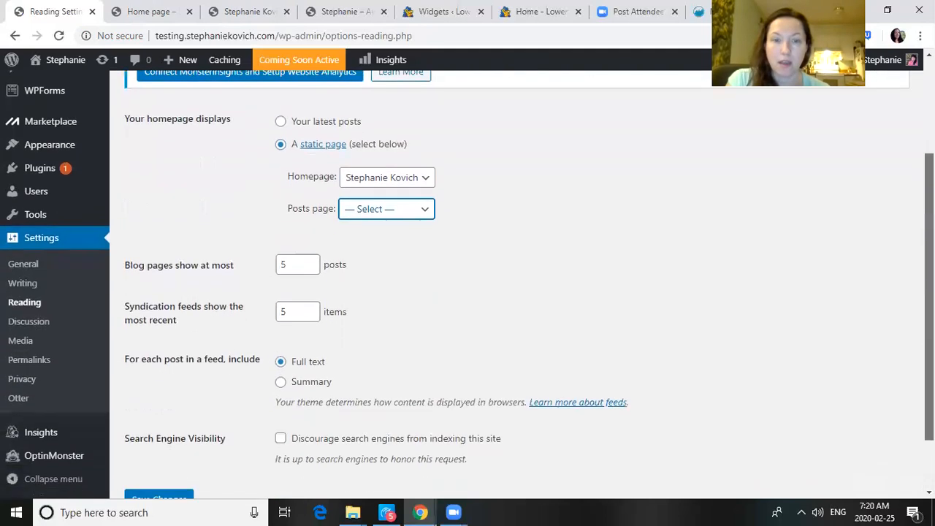
pyautogui.click(182, 429)
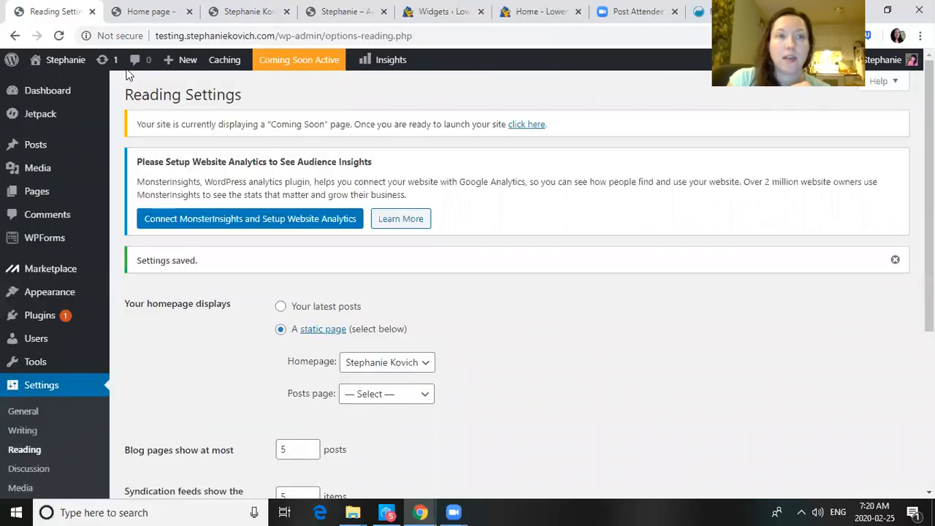
pyautogui.click(152, 12)
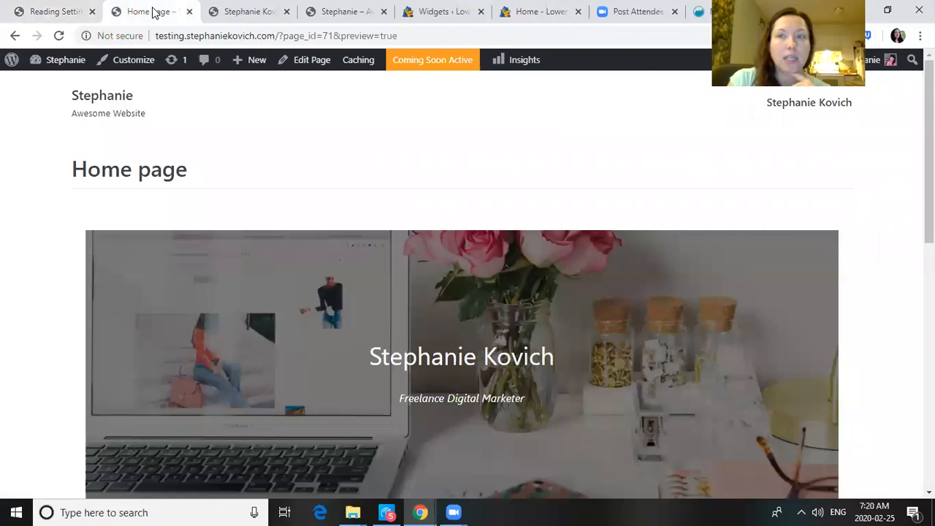
# Visit the live home page via the site title and launch the theme Customizer.
pyautogui.click(117, 106)
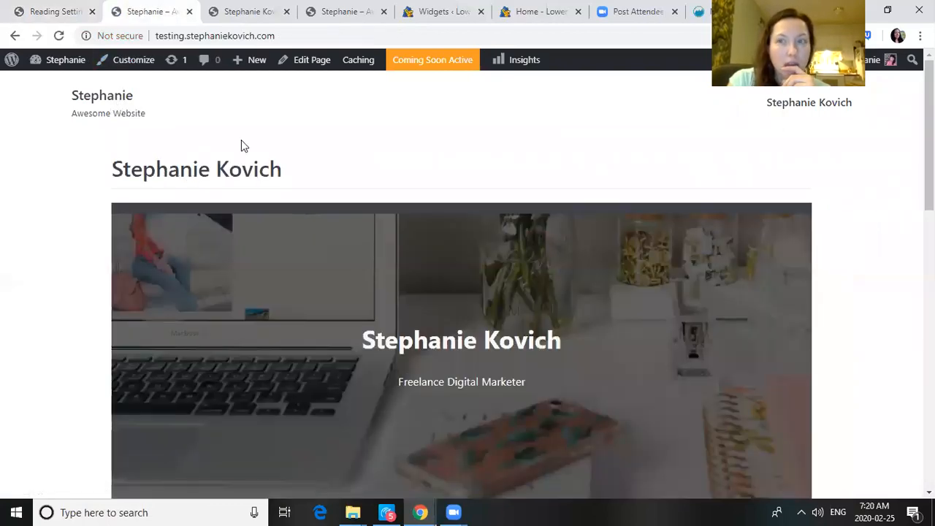
pyautogui.scroll(-15, 467, 292)
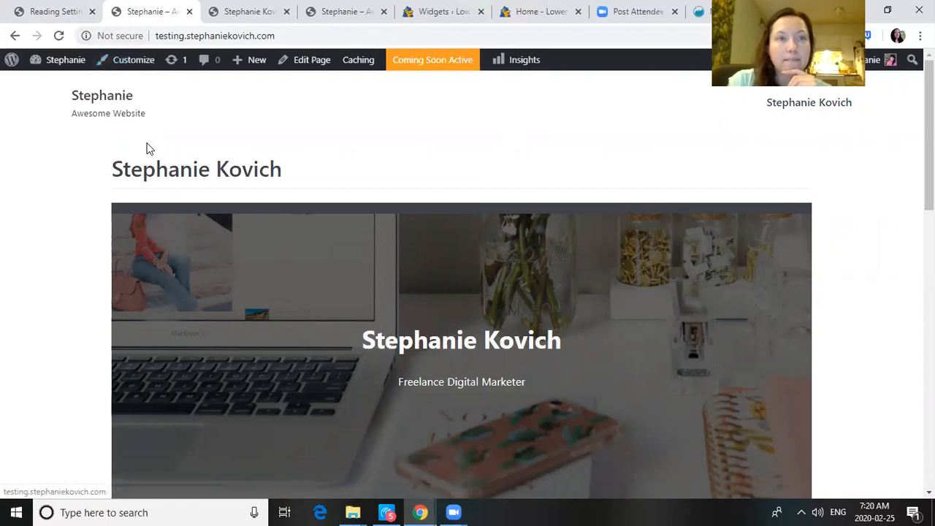
pyautogui.click(130, 65)
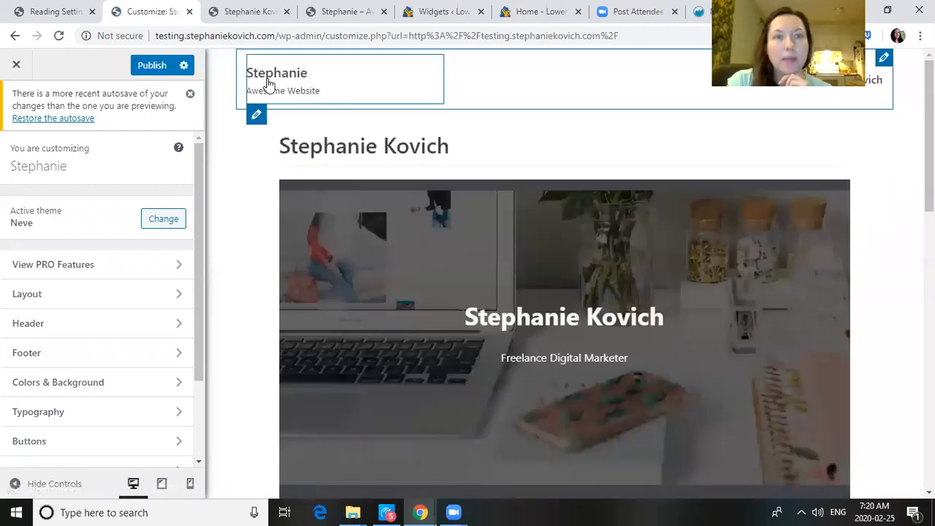
# Turn off Show Site Tagline and Show Site Title in Logo & Site Identity, publish, and exit.
pyautogui.click(258, 118)
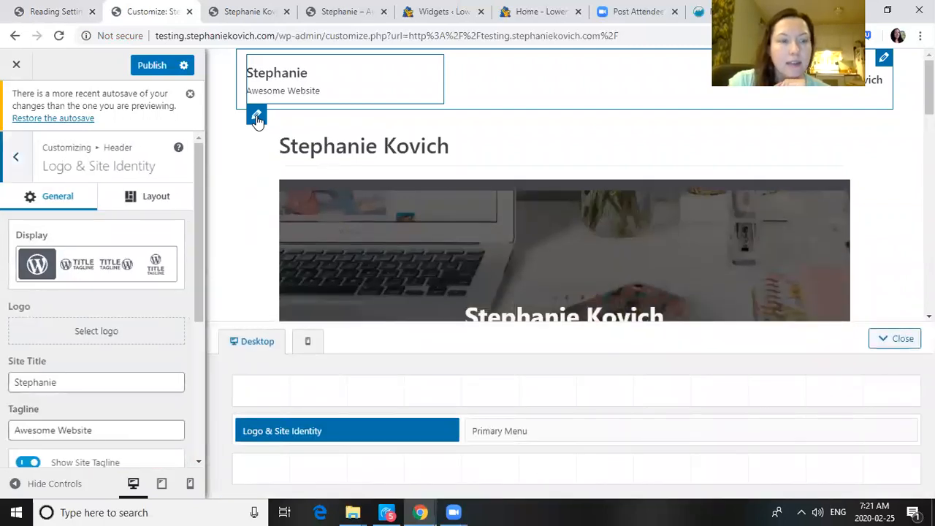
pyautogui.moveTo(198, 166); pyautogui.dragTo(200, 220)
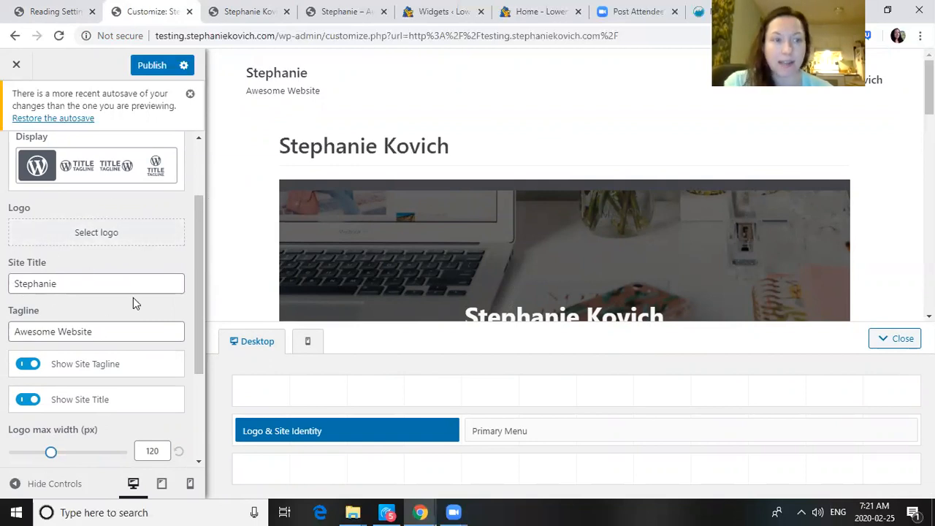
pyautogui.click(35, 367)
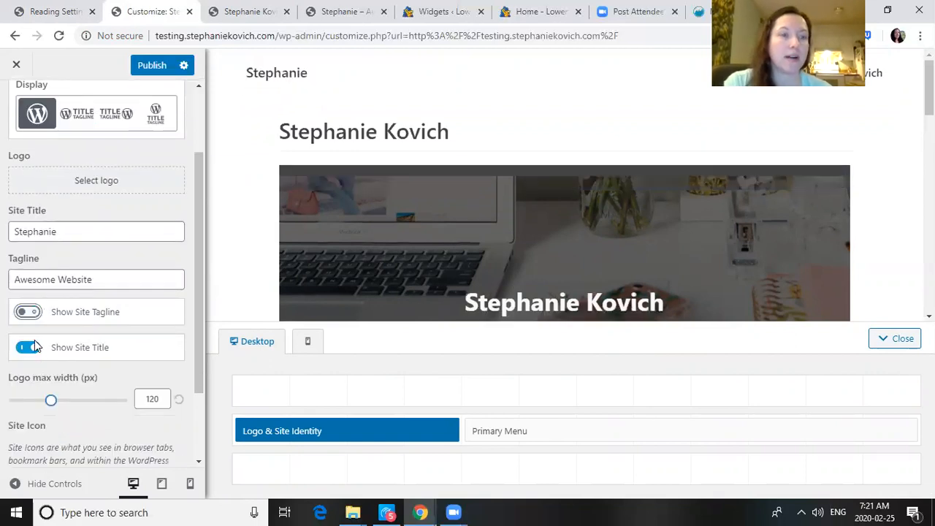
pyautogui.click(37, 354)
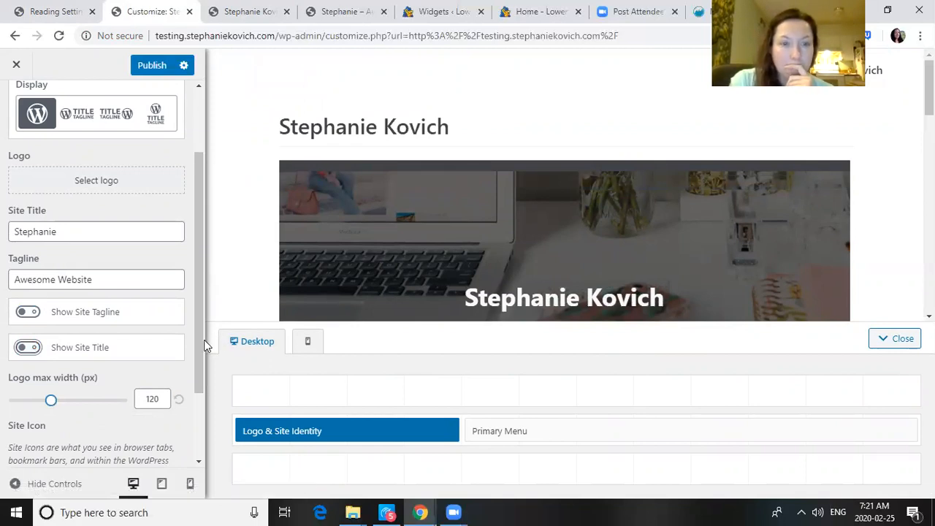
pyautogui.click(153, 67)
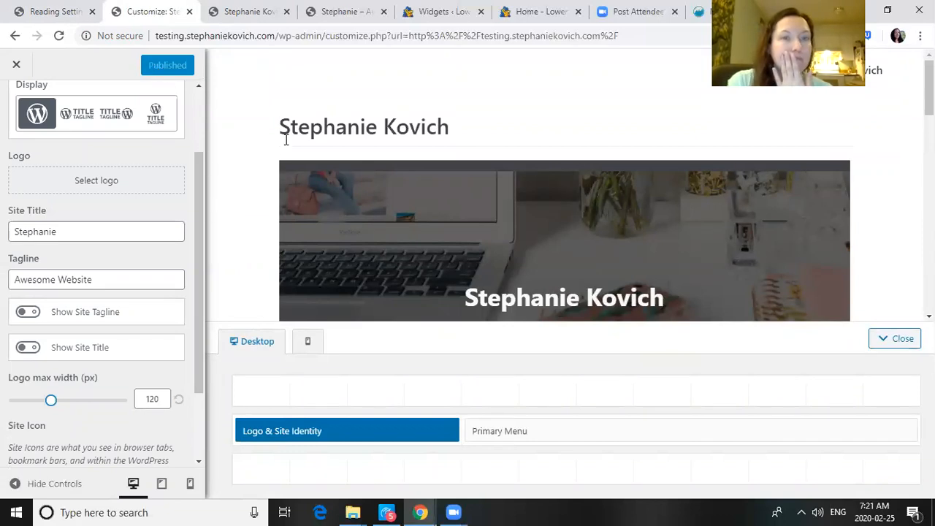
pyautogui.click(19, 66)
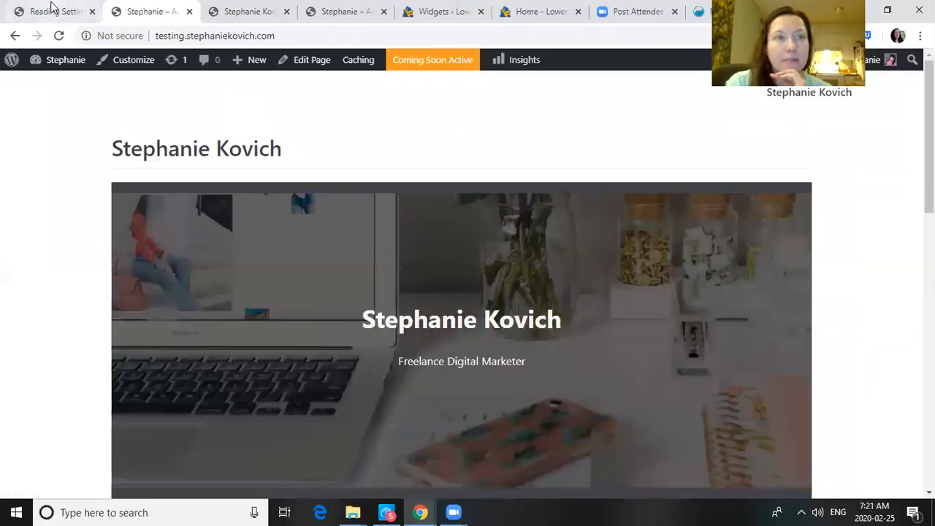
# Go from the Reading Settings tab to Appearance > Themes.
pyautogui.click(51, 7)
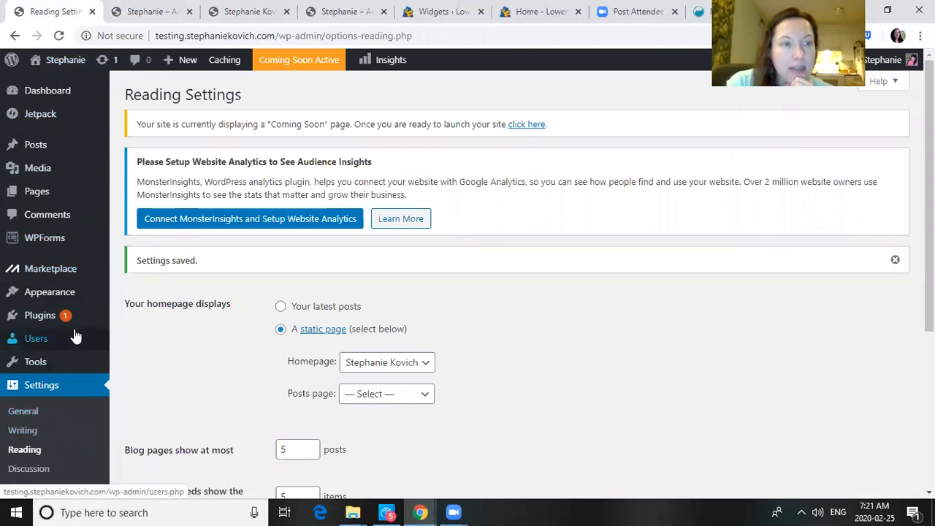
pyautogui.moveTo(74, 296)
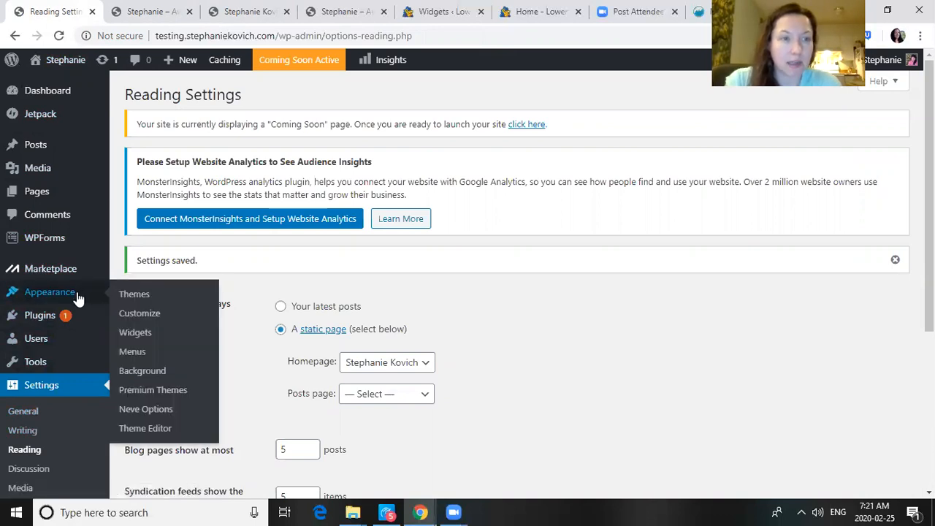
pyautogui.click(122, 296)
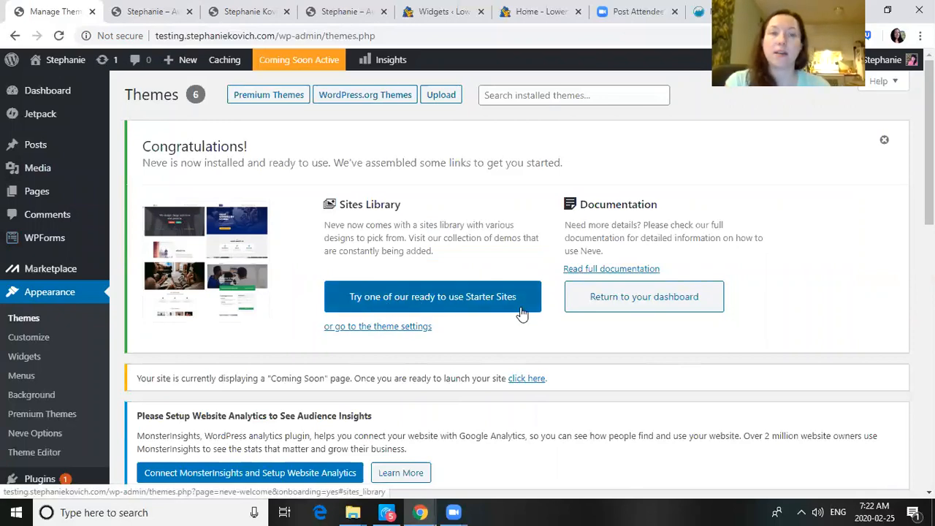
# Browse Neve's starter site library of Elementor demos such as Original, Web Agency and Blogger.
pyautogui.click(399, 296)
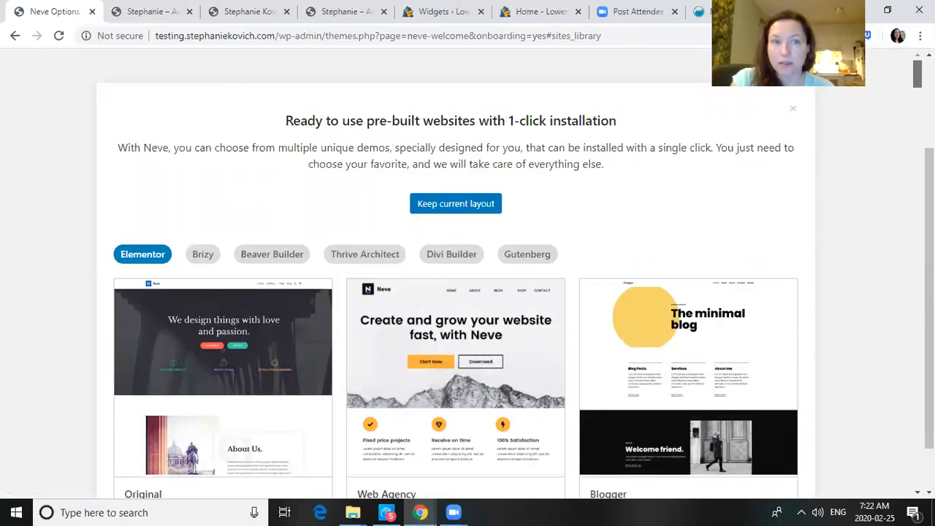
pyautogui.scroll(-4, 455, 277)
pyautogui.scroll(3, 456, 278)
pyautogui.scroll(-1, 456, 278)
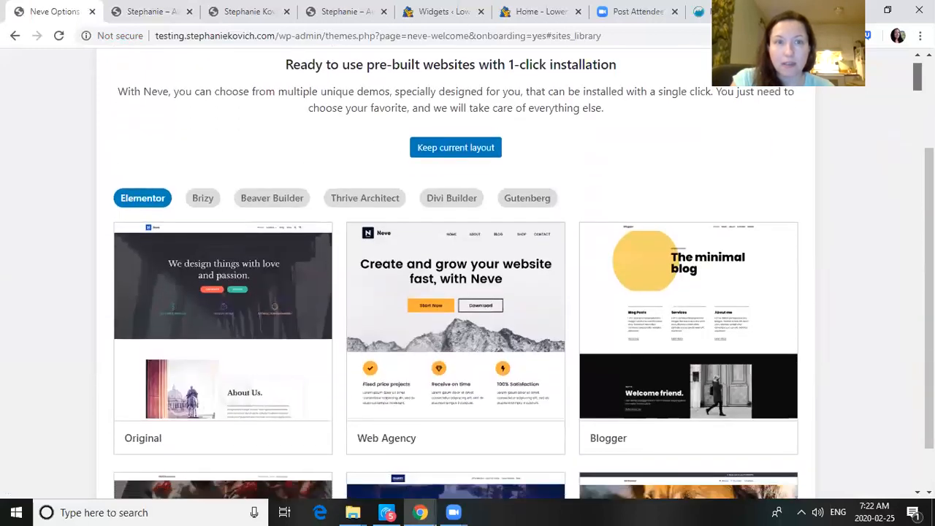
pyautogui.scroll(-4, 155, 108)
pyautogui.scroll(2, 155, 108)
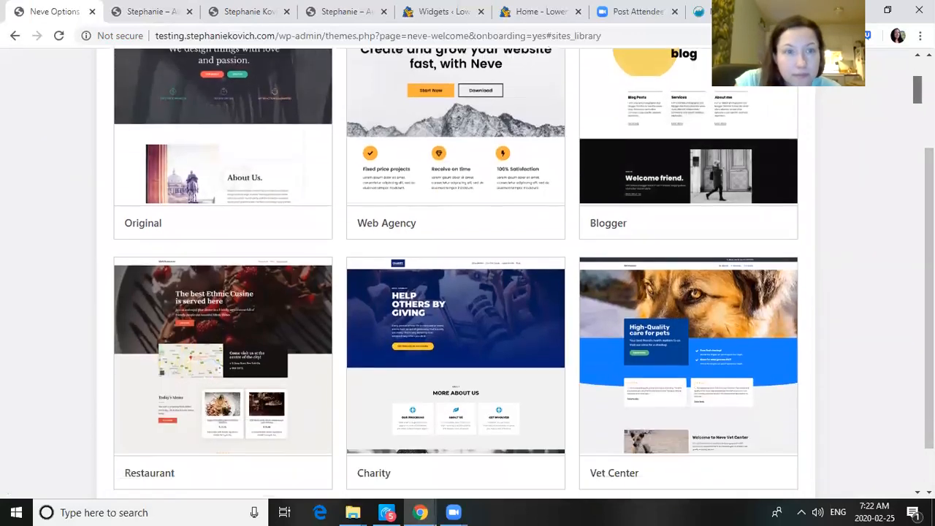
pyautogui.scroll(-3, 917, 88)
pyautogui.scroll(2, 918, 92)
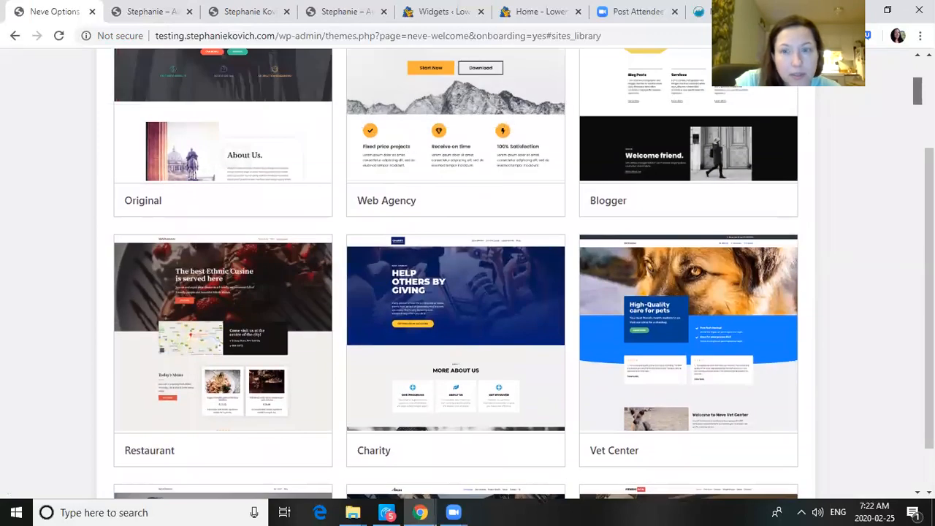
pyautogui.scroll(1, 917, 92)
# Scroll through the full preview of the Original starter site, then go back to the Themes page.
pyautogui.moveTo(299, 192)
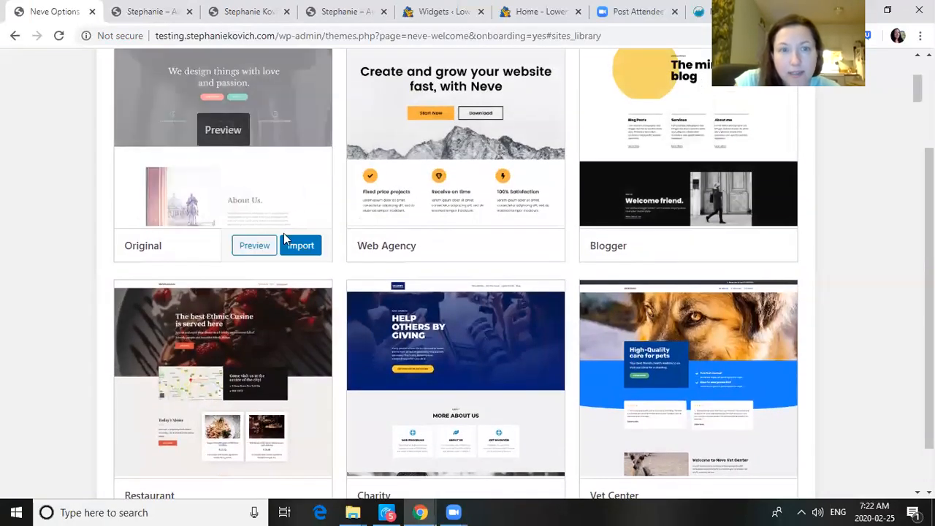
pyautogui.click(253, 246)
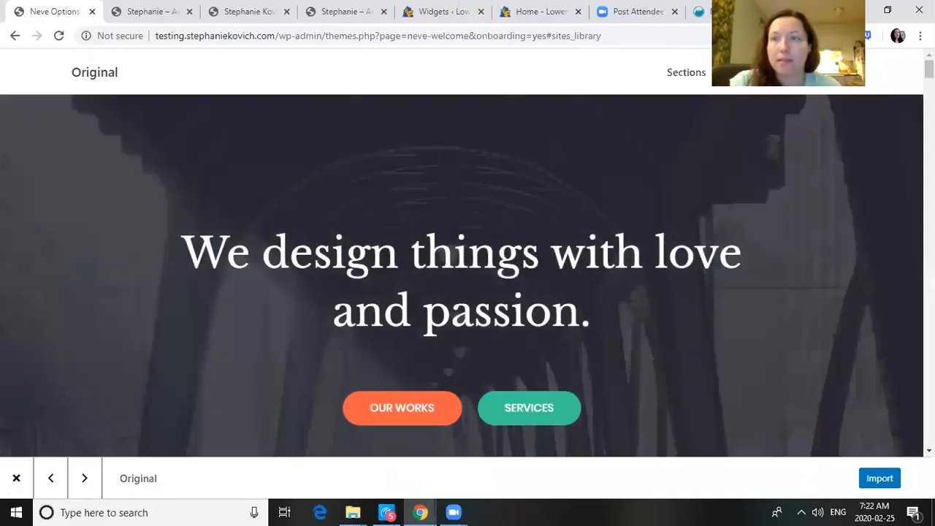
pyautogui.scroll(-10, 468, 256)
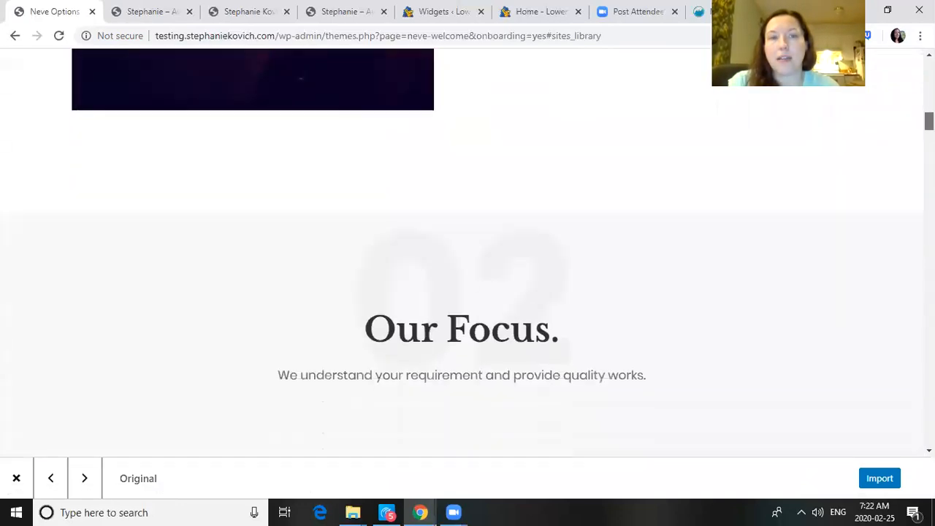
pyautogui.scroll(-5, 467, 255)
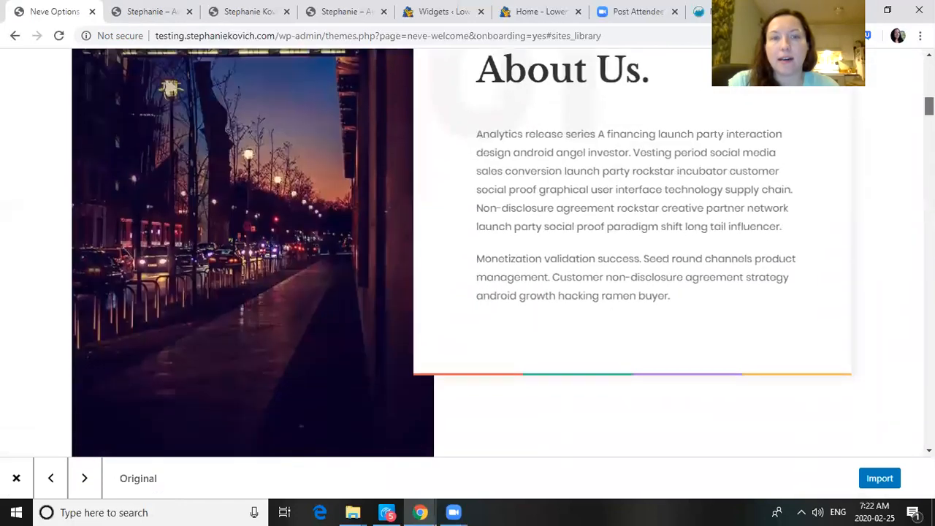
pyautogui.scroll(-10, 467, 255)
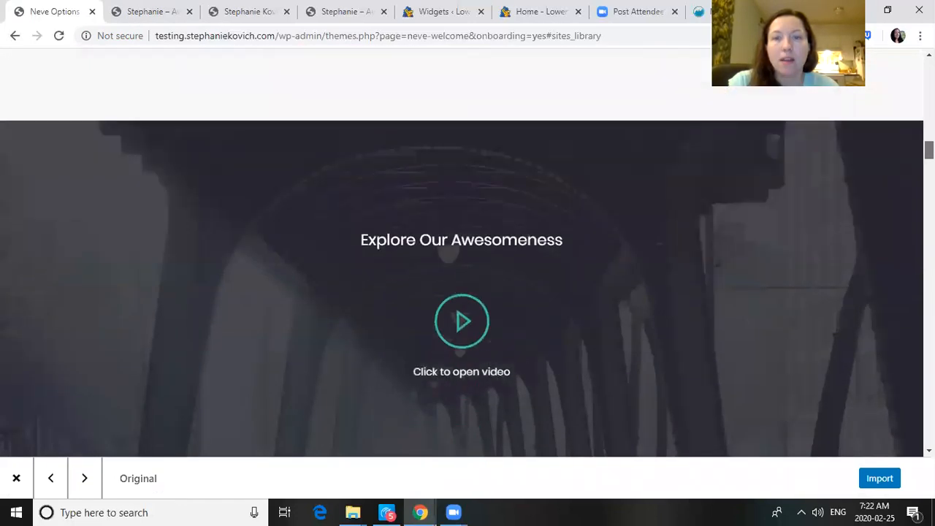
pyautogui.scroll(-10, 467, 256)
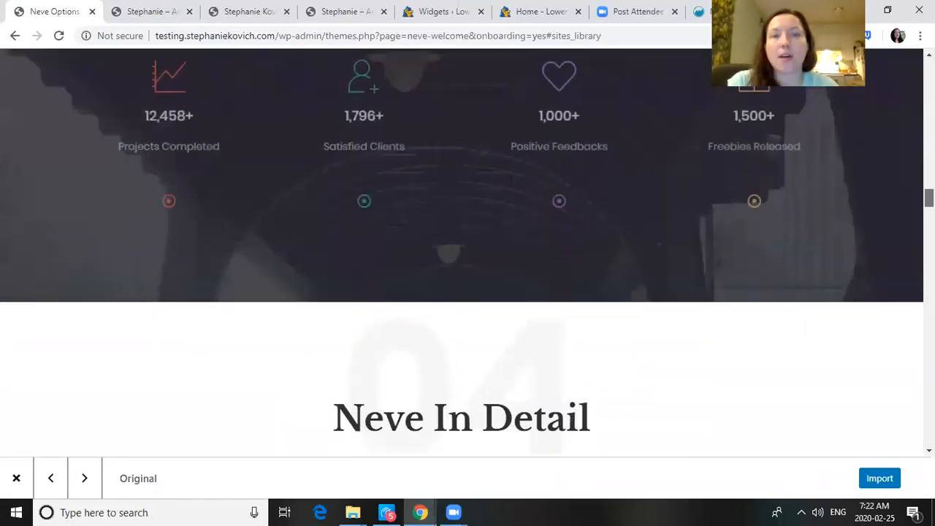
pyautogui.scroll(-10, 467, 256)
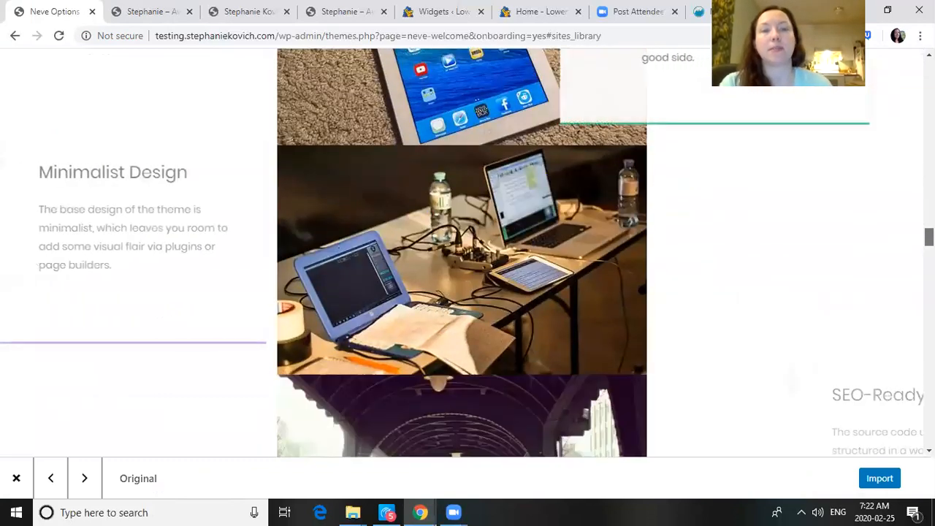
pyautogui.scroll(-8, 468, 256)
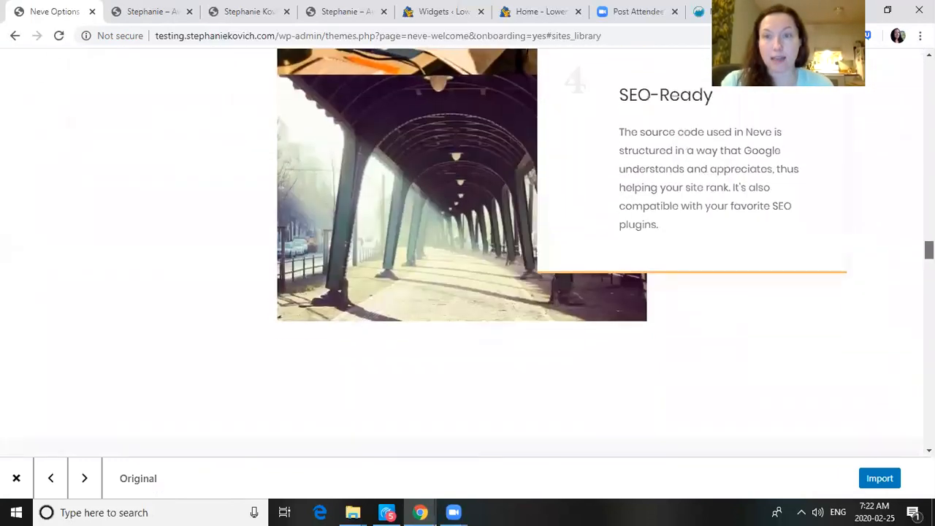
pyautogui.scroll(-8, 467, 256)
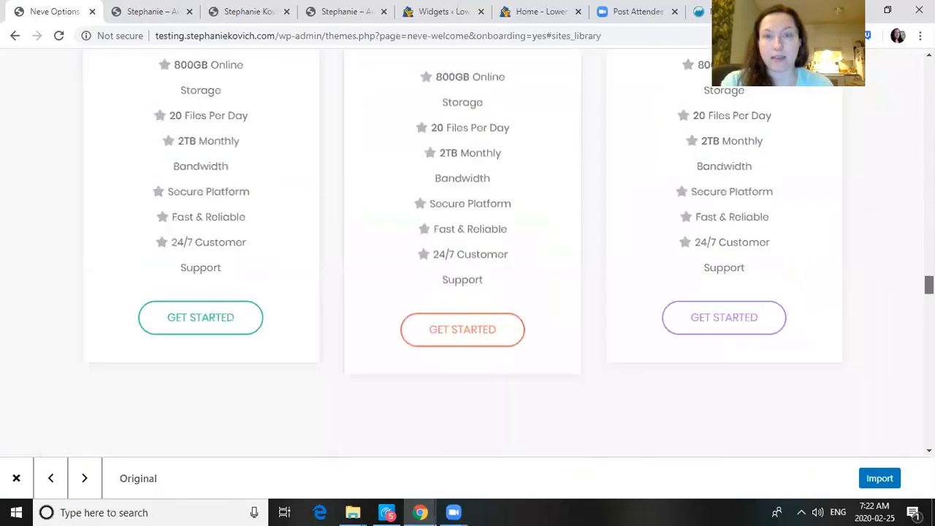
pyautogui.scroll(-10, 468, 256)
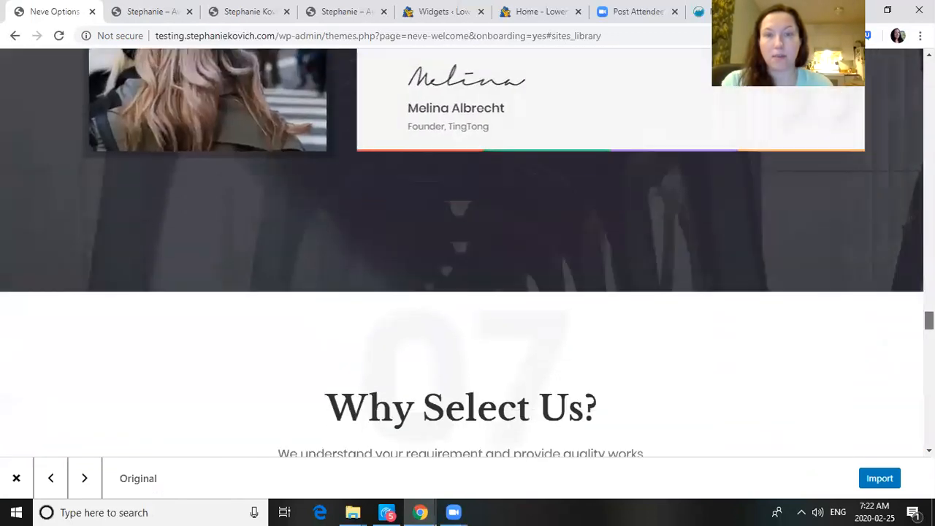
pyautogui.scroll(-12, 468, 256)
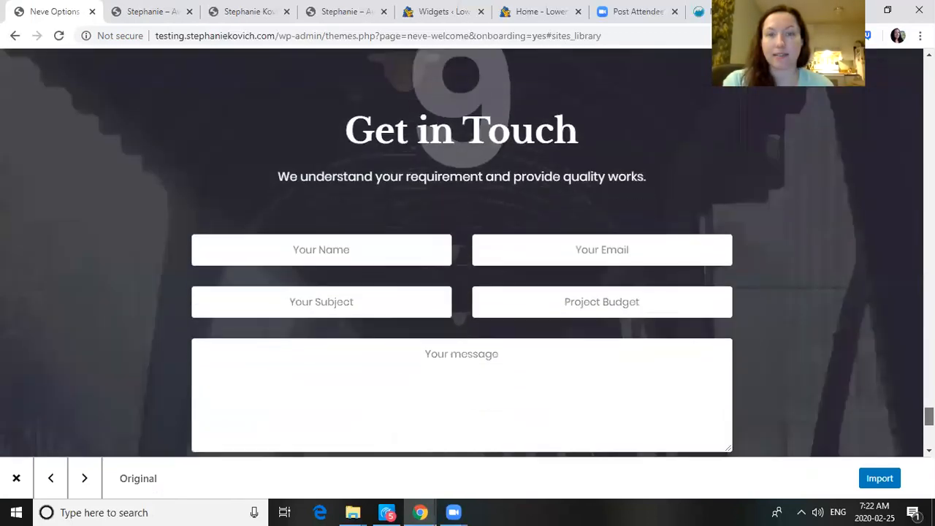
pyautogui.scroll(3, 468, 255)
pyautogui.scroll(15, 467, 256)
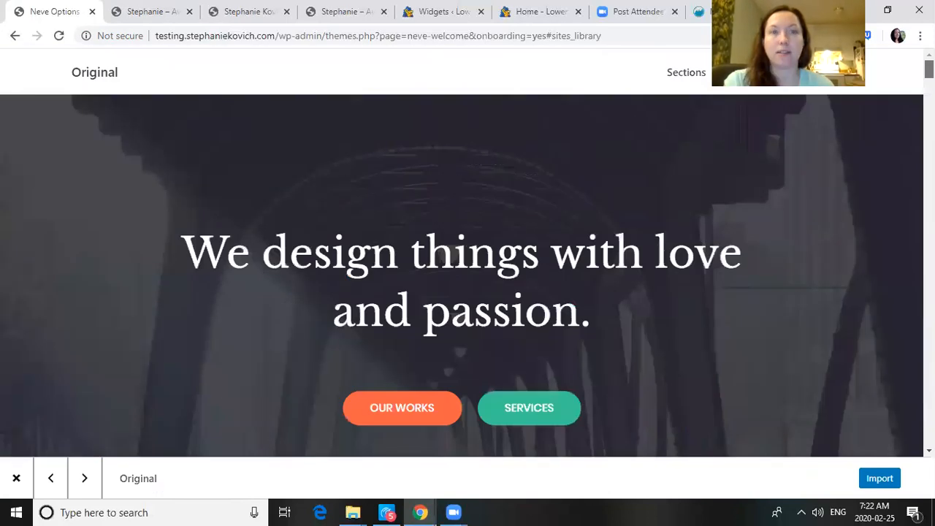
pyautogui.click(10, 35)
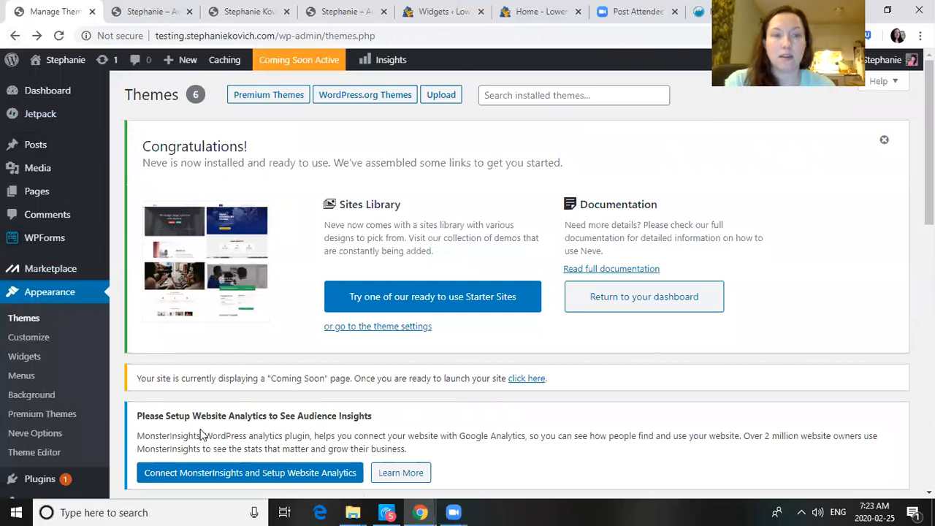
# Import the Original starter site with Content, Customizer and Widgets all enabled.
pyautogui.click(371, 296)
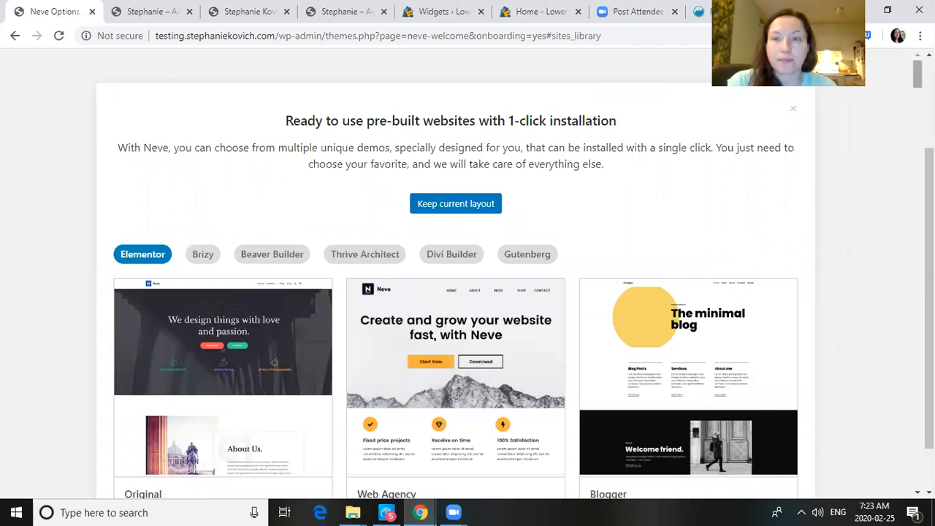
pyautogui.scroll(-2, 324, 302)
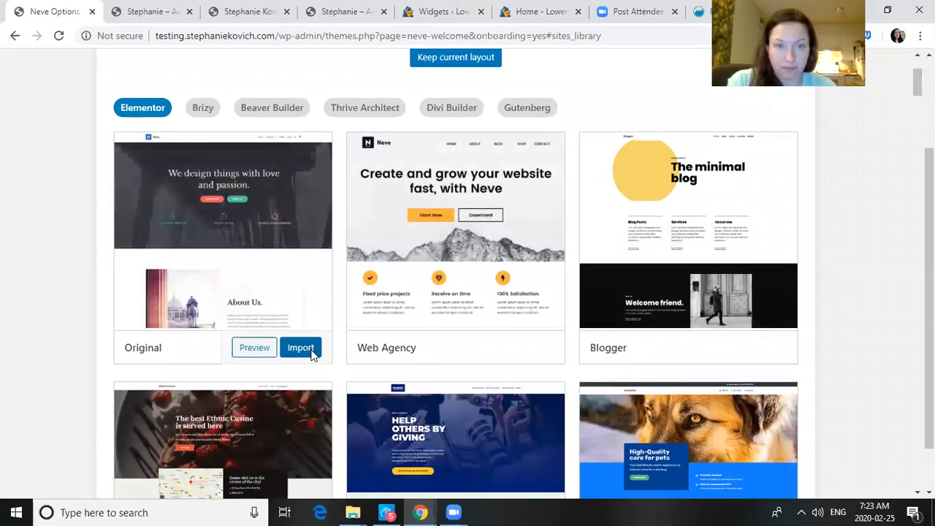
pyautogui.click(309, 351)
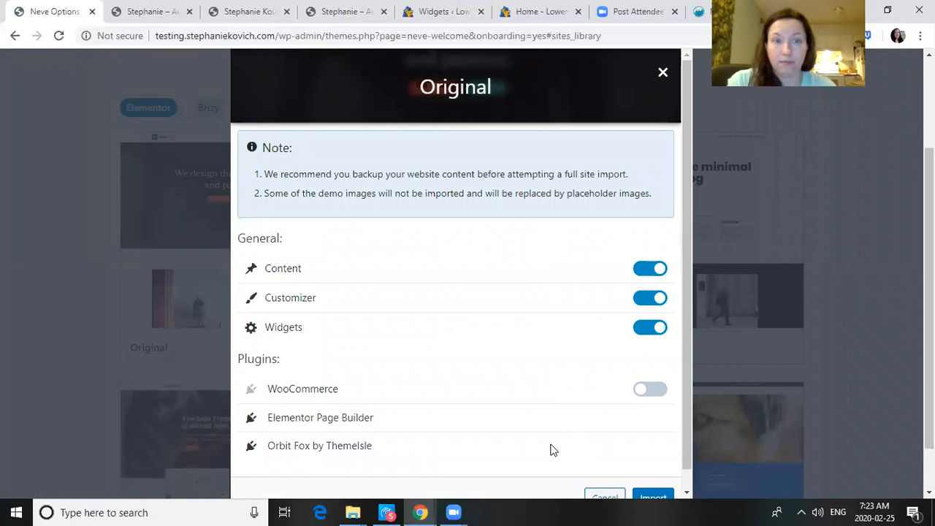
pyautogui.click(643, 498)
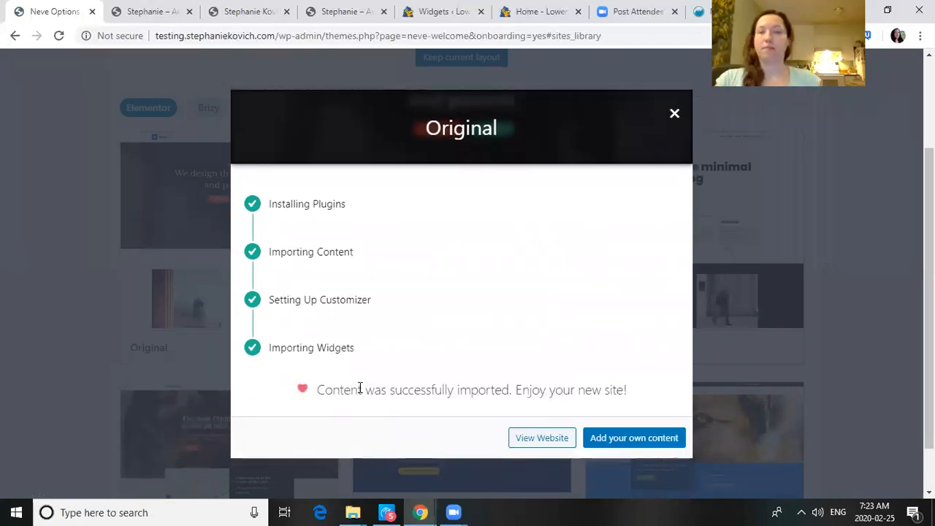
# Open the imported home page in Elementor and replace the hero heading text with the owner's full name.
pyautogui.click(625, 440)
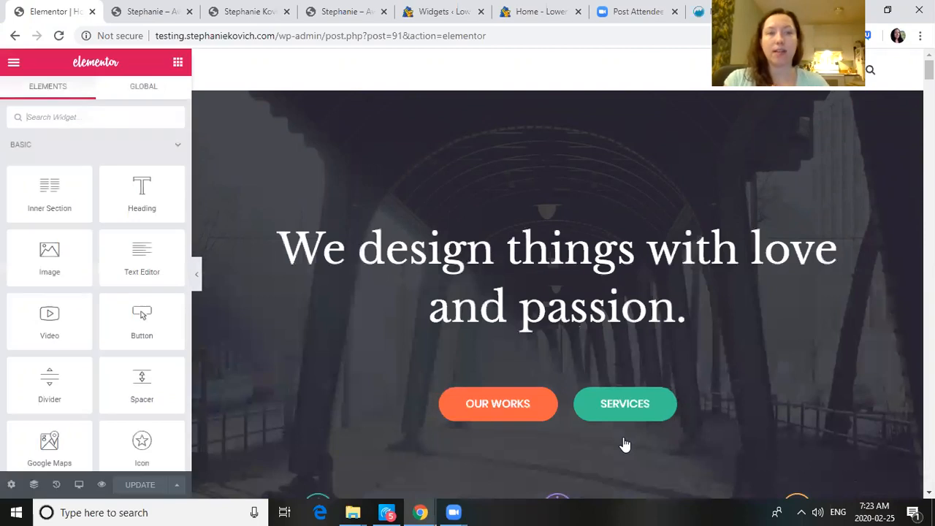
pyautogui.click(668, 314)
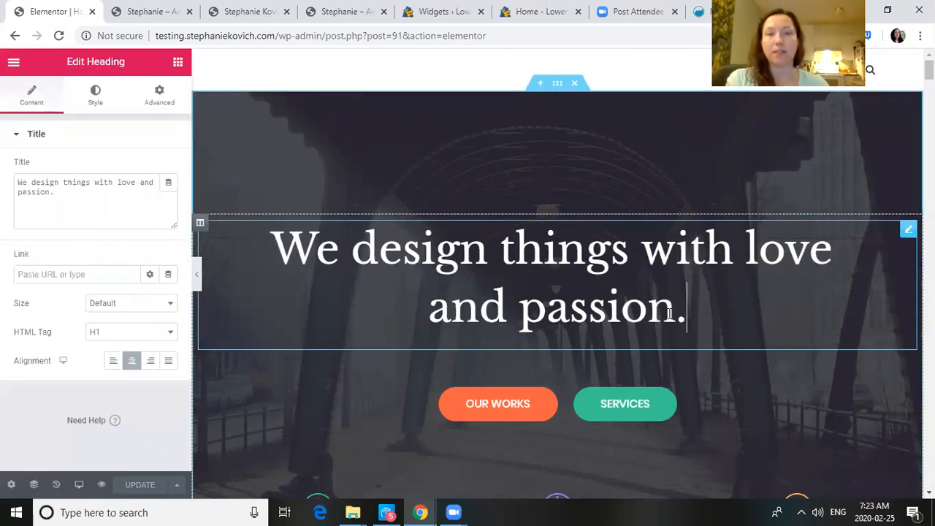
pyautogui.moveTo(699, 312); pyautogui.dragTo(256, 250)
pyautogui.write('Stephanie Kovich')
# Reselect the new hero heading and bring up its Style settings.
pyautogui.click(666, 279)
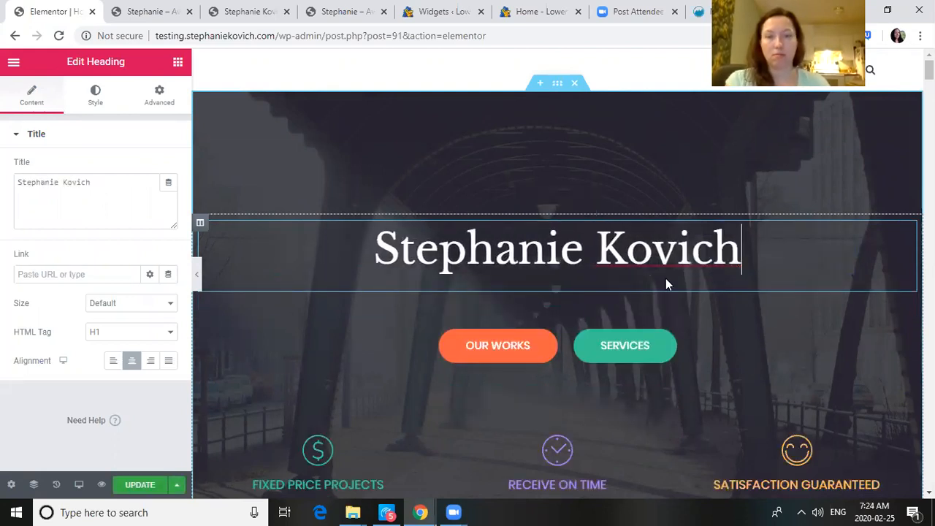
pyautogui.rightClick(579, 170)
pyautogui.press('Escape')
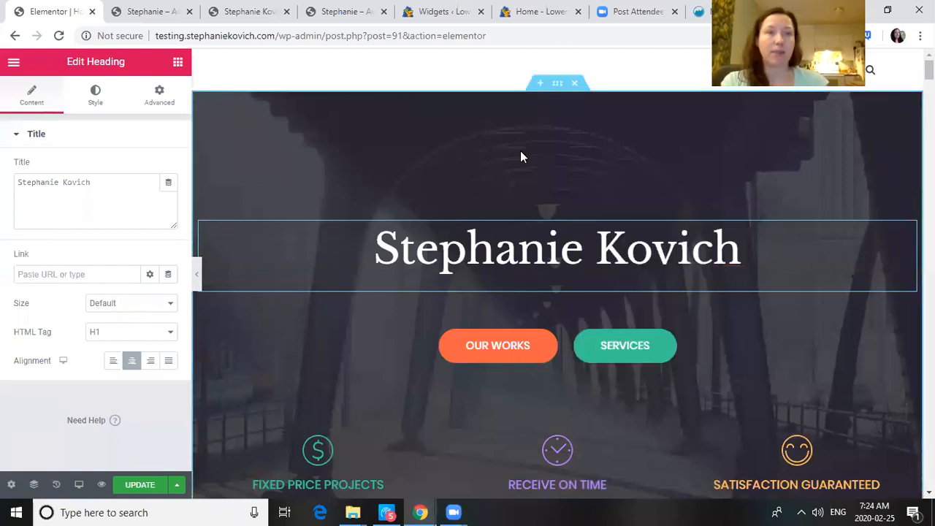
pyautogui.click(102, 96)
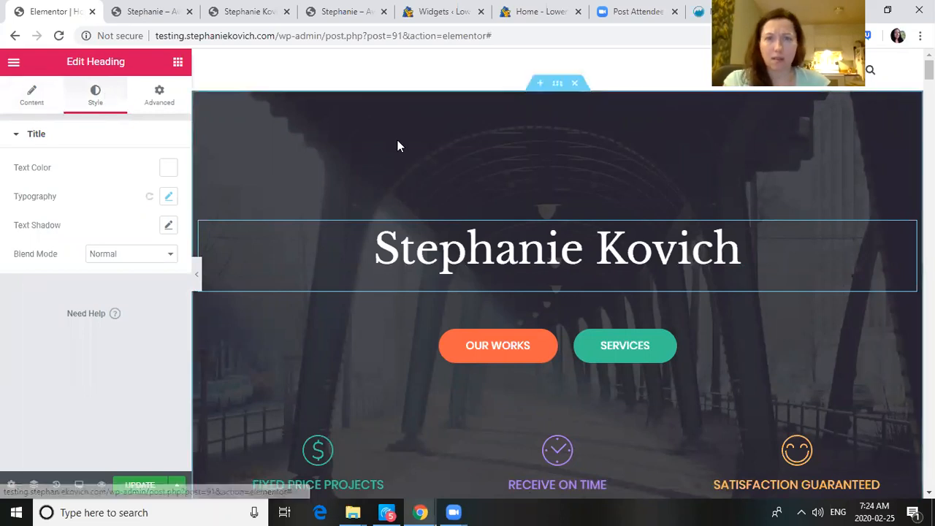
# Upload 000laptopbackground-image-2-4-scaled.jpg and set it as the hero section's background image.
pyautogui.moveTo(556, 117)
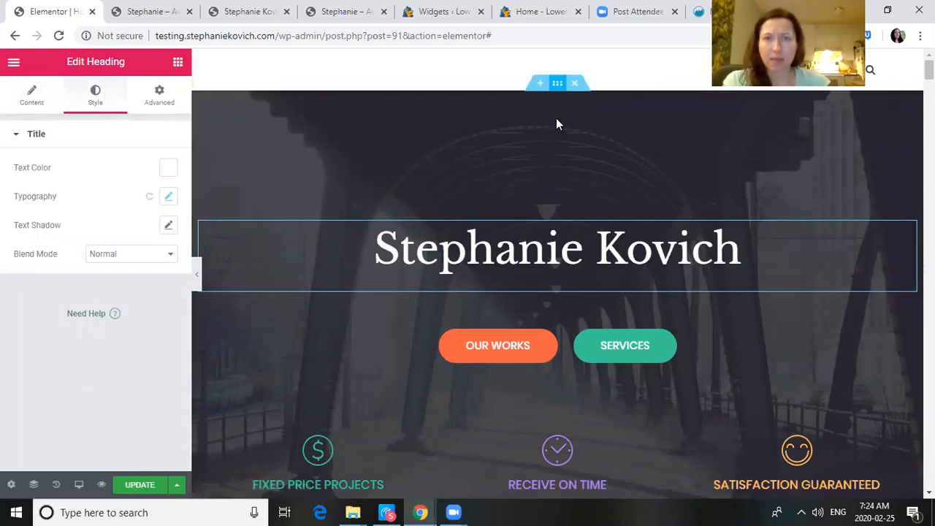
pyautogui.click(556, 83)
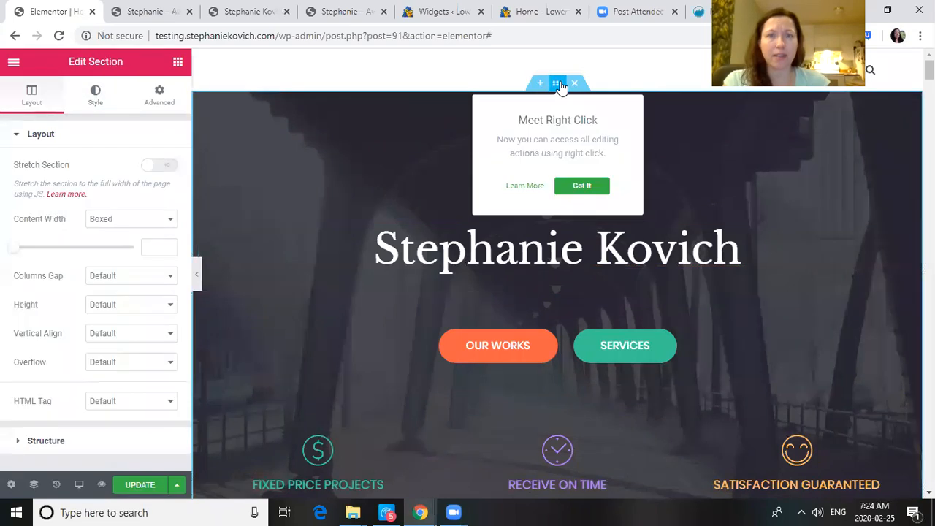
pyautogui.click(398, 146)
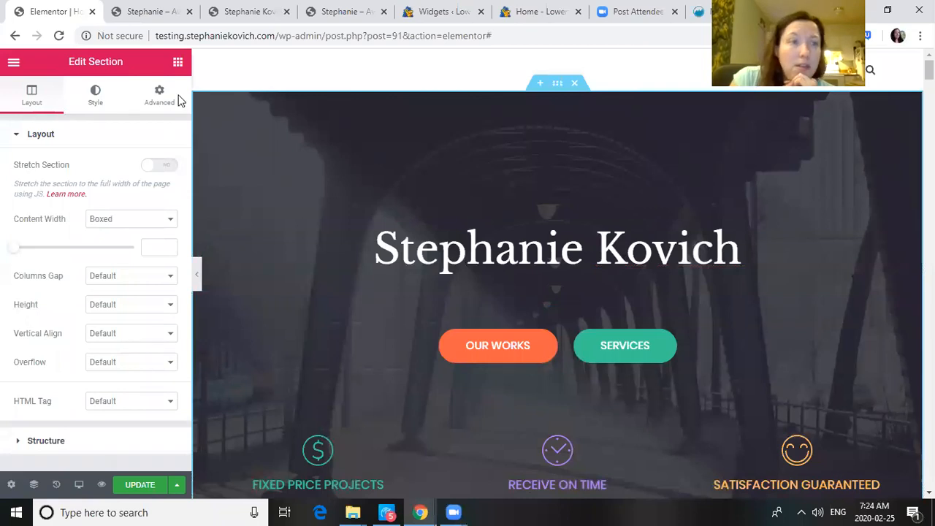
pyautogui.click(84, 103)
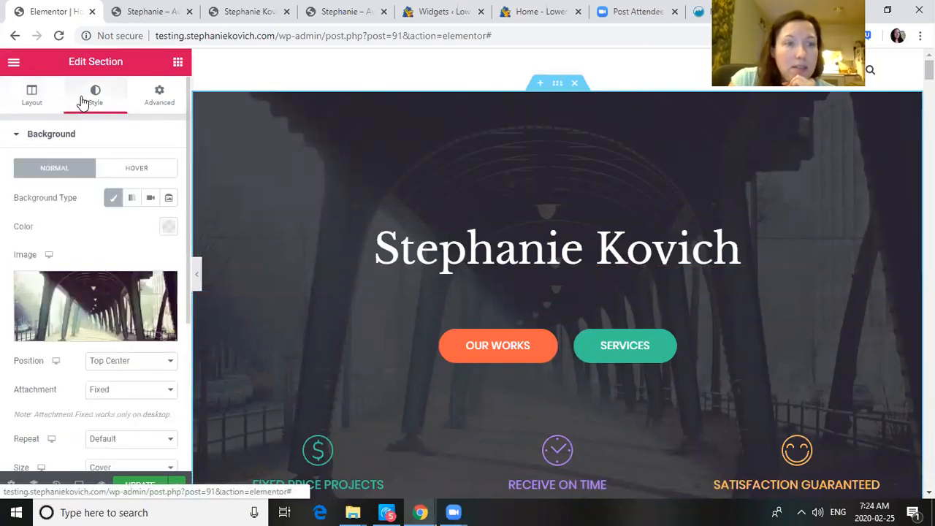
pyautogui.click(111, 333)
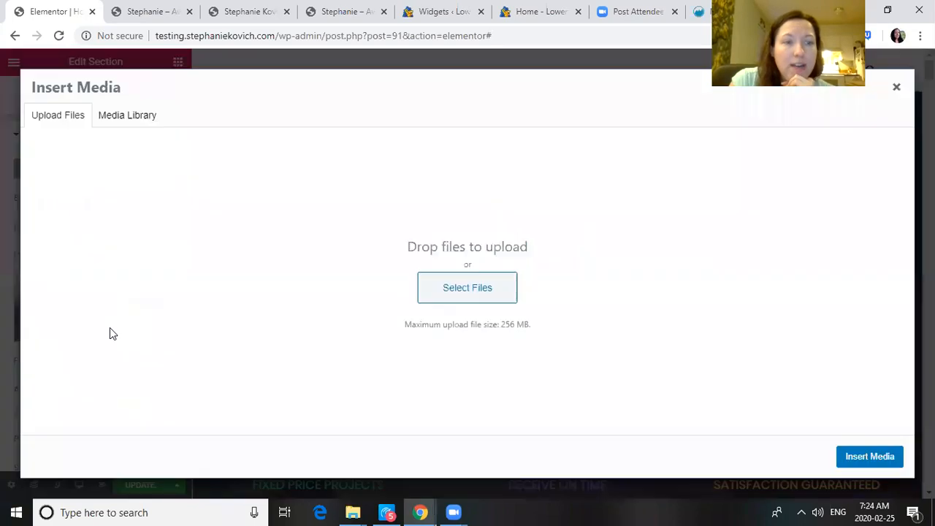
pyautogui.click(501, 285)
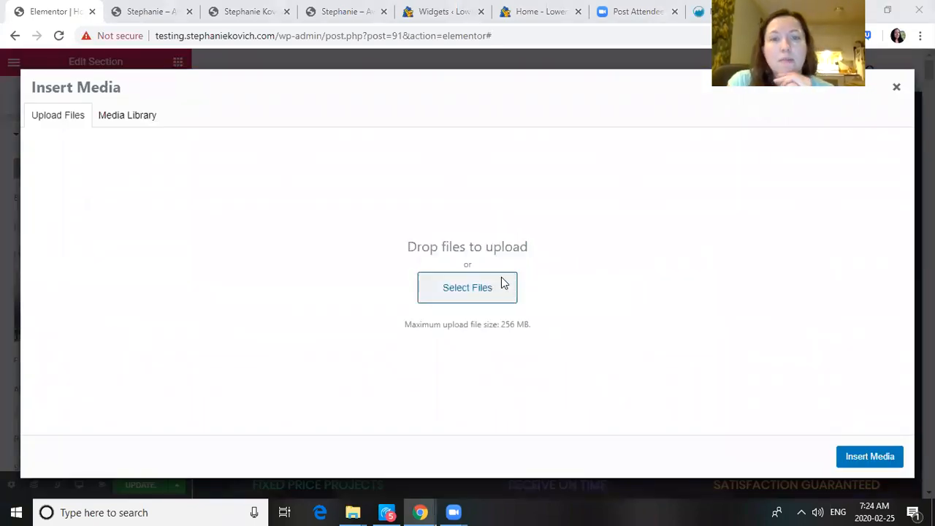
pyautogui.click(143, 223)
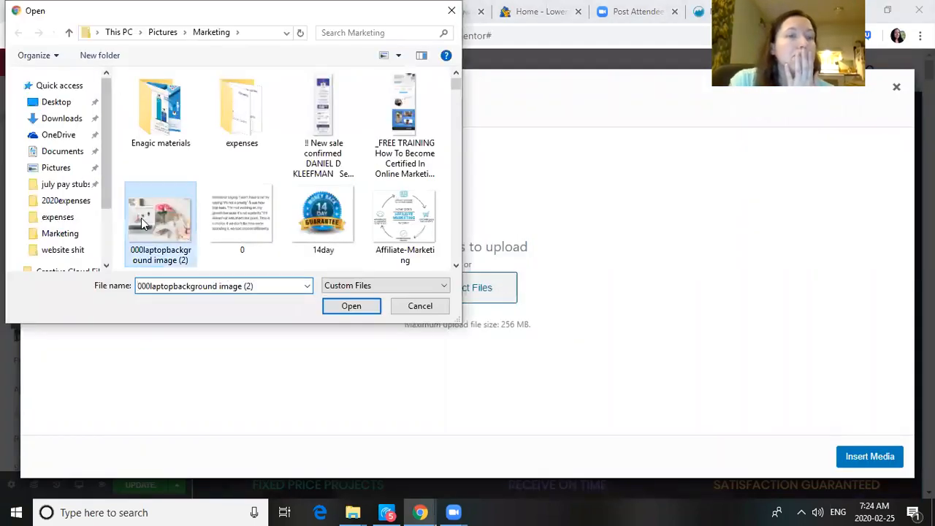
pyautogui.doubleClick(142, 223)
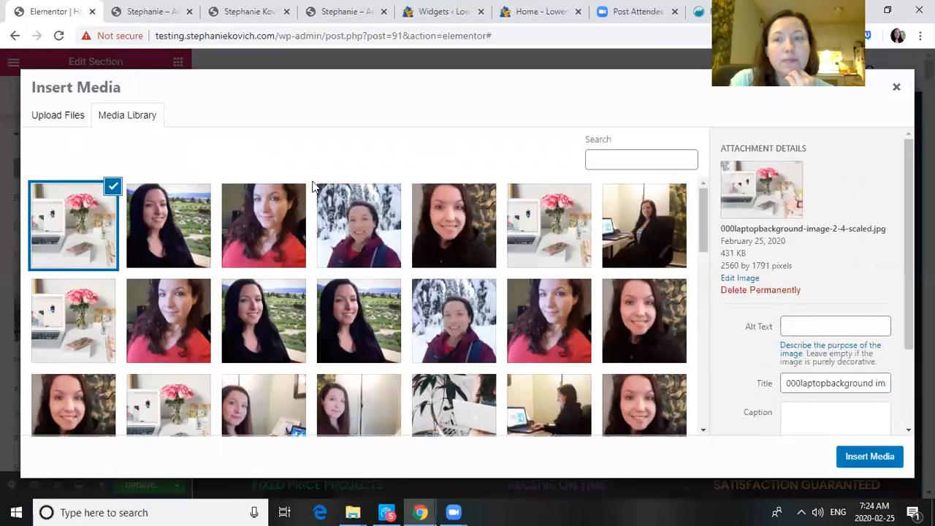
pyautogui.click(870, 457)
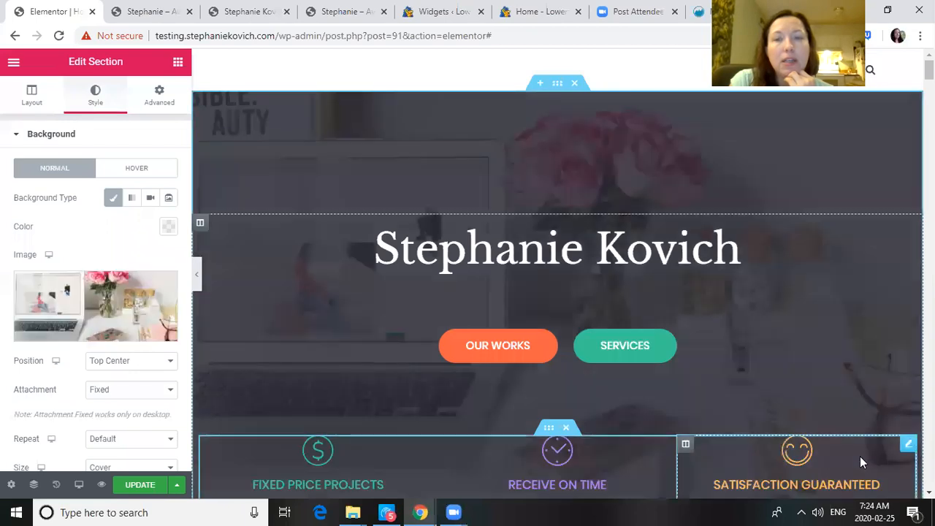
pyautogui.moveTo(929, 70); pyautogui.dragTo(929, 71)
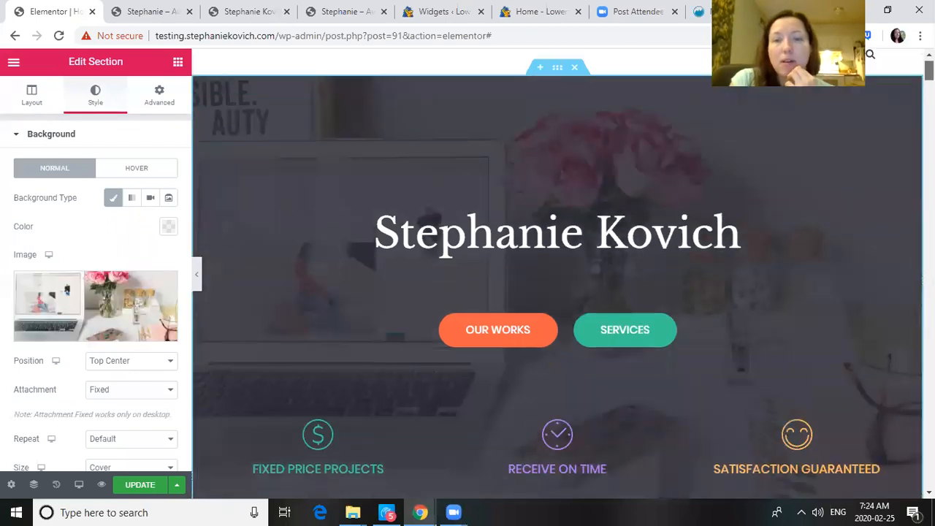
pyautogui.scroll(-6, 443, 290)
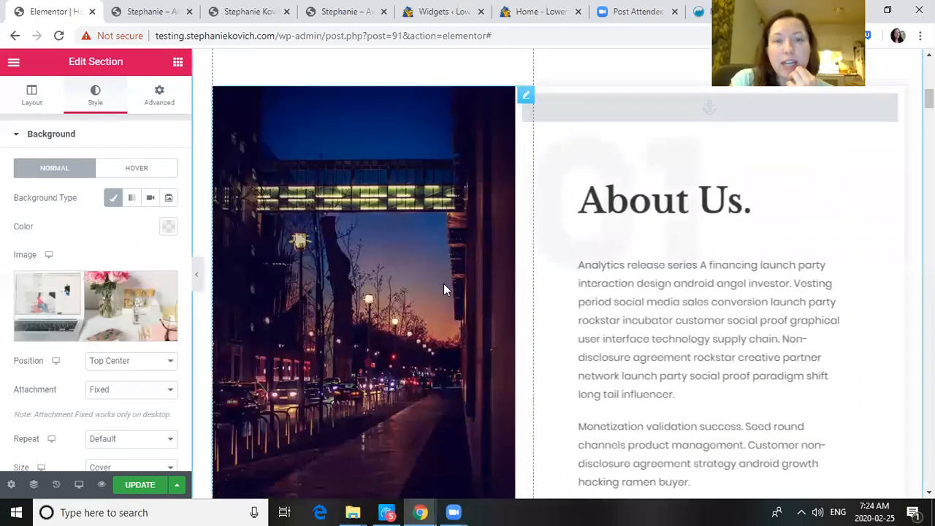
pyautogui.click(436, 288)
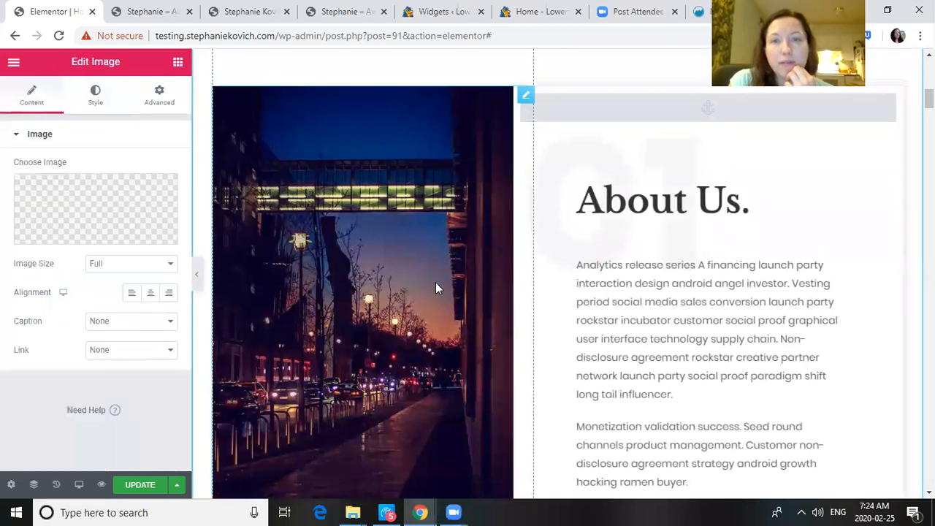
pyautogui.click(760, 301)
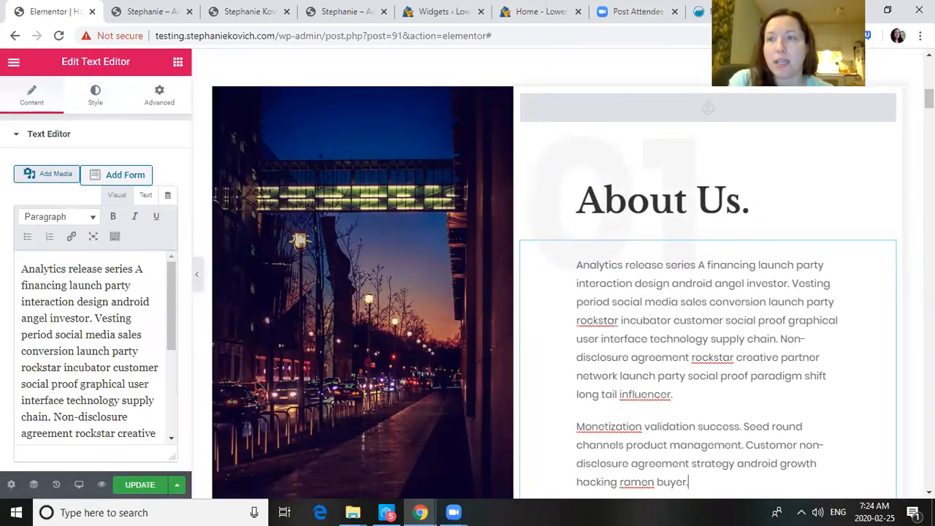
pyautogui.scroll(-5, 555, 293)
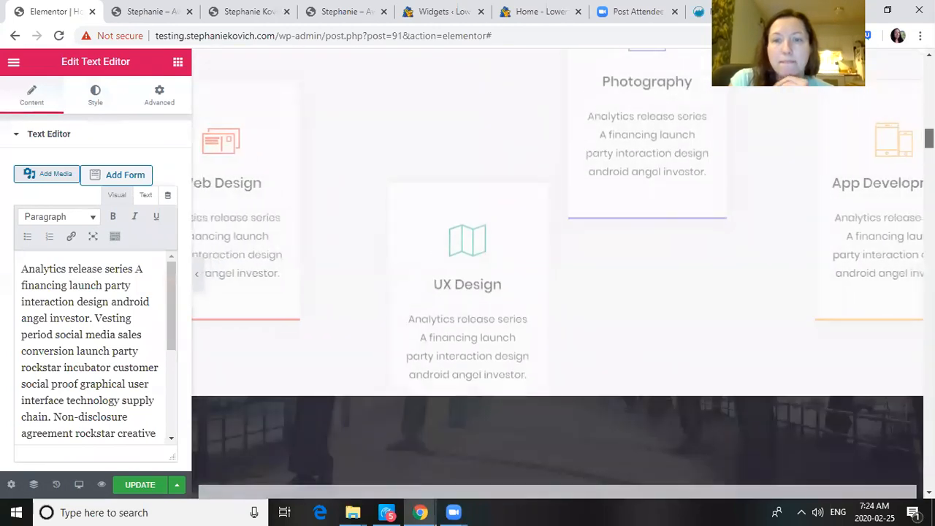
pyautogui.scroll(1, 731, 230)
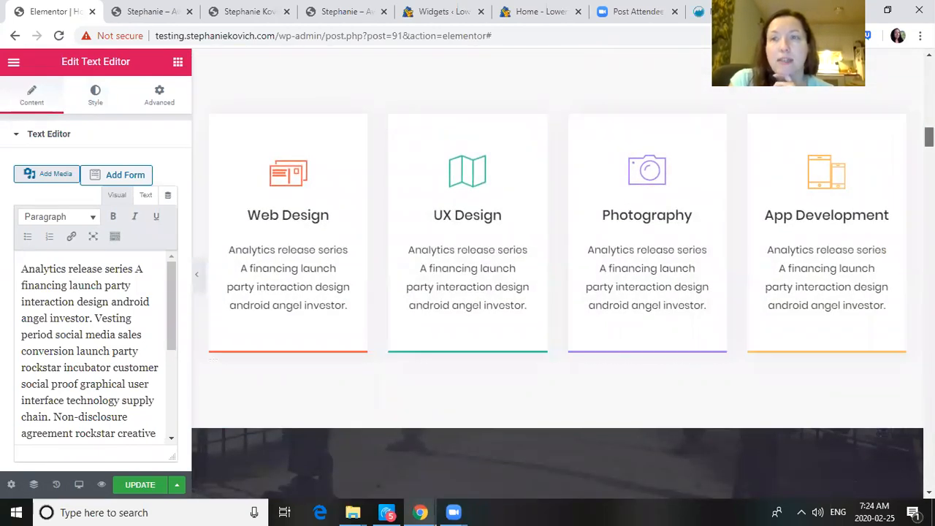
pyautogui.scroll(-10, 556, 292)
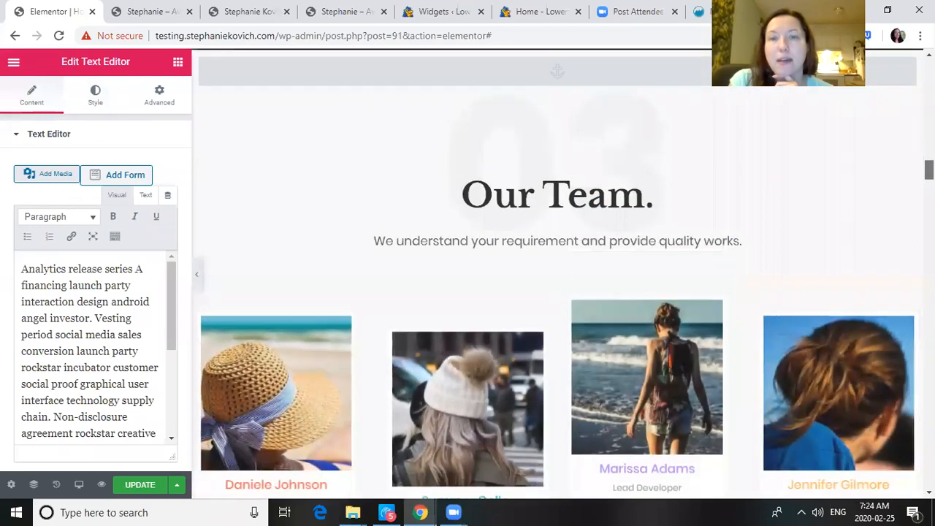
pyautogui.scroll(-10, 556, 292)
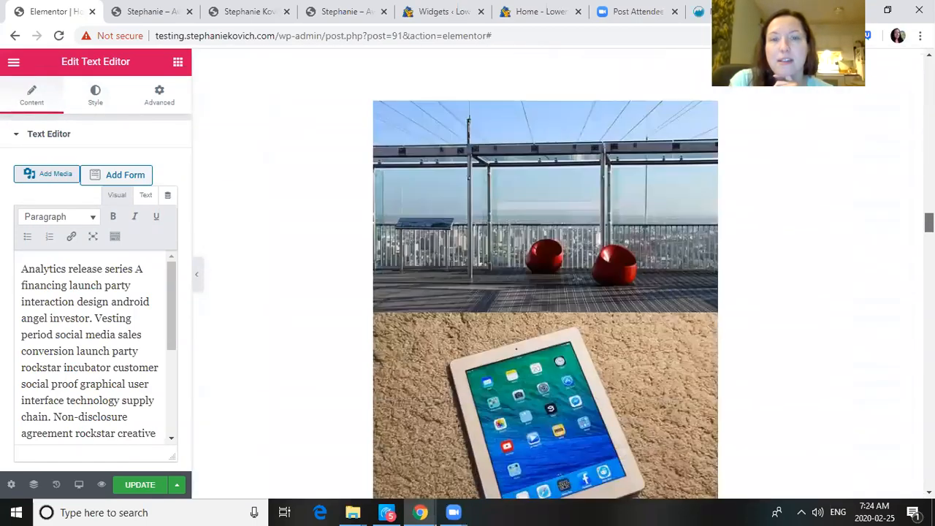
pyautogui.moveTo(928, 223); pyautogui.dragTo(921, 36)
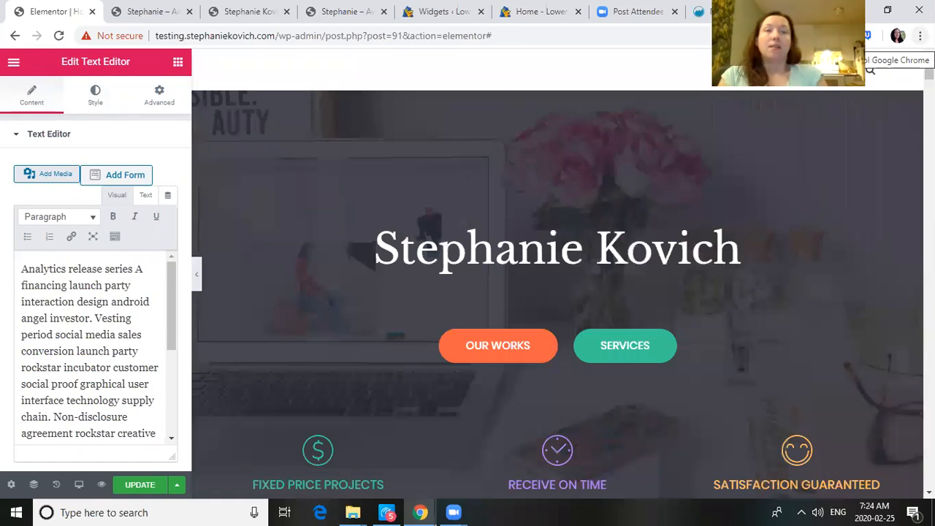